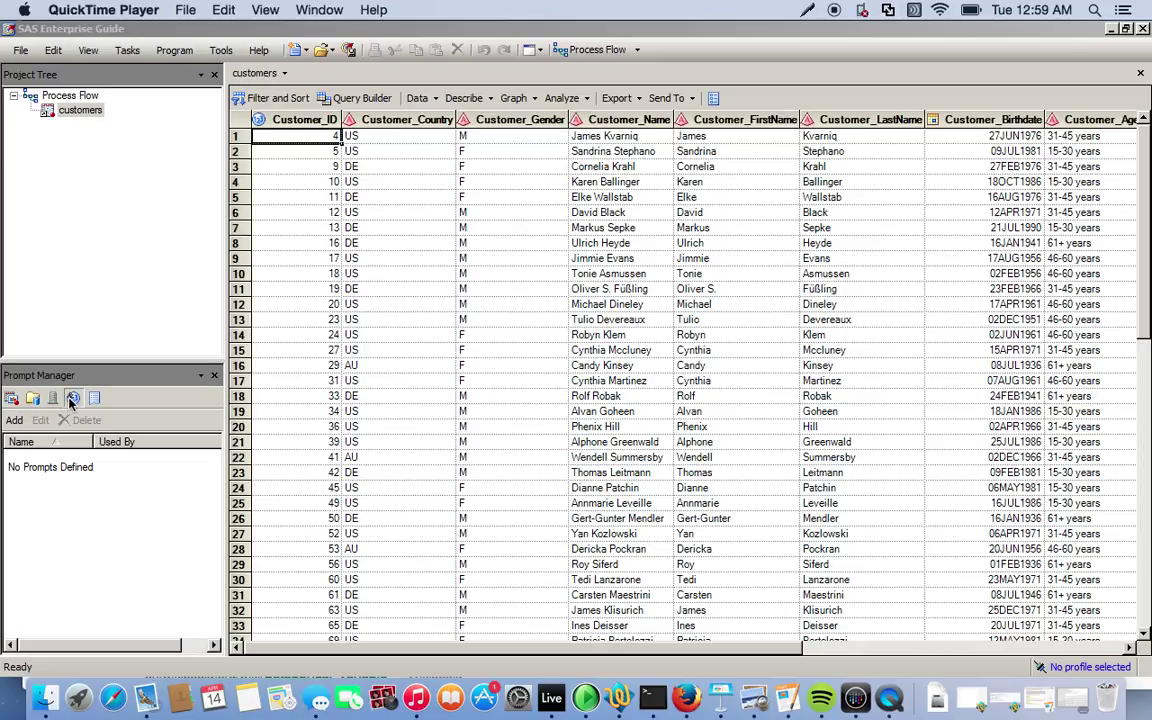
- Add a new prompt with name and displayed text Variable_Prompt and the description "Choose variable"
click(16, 421)
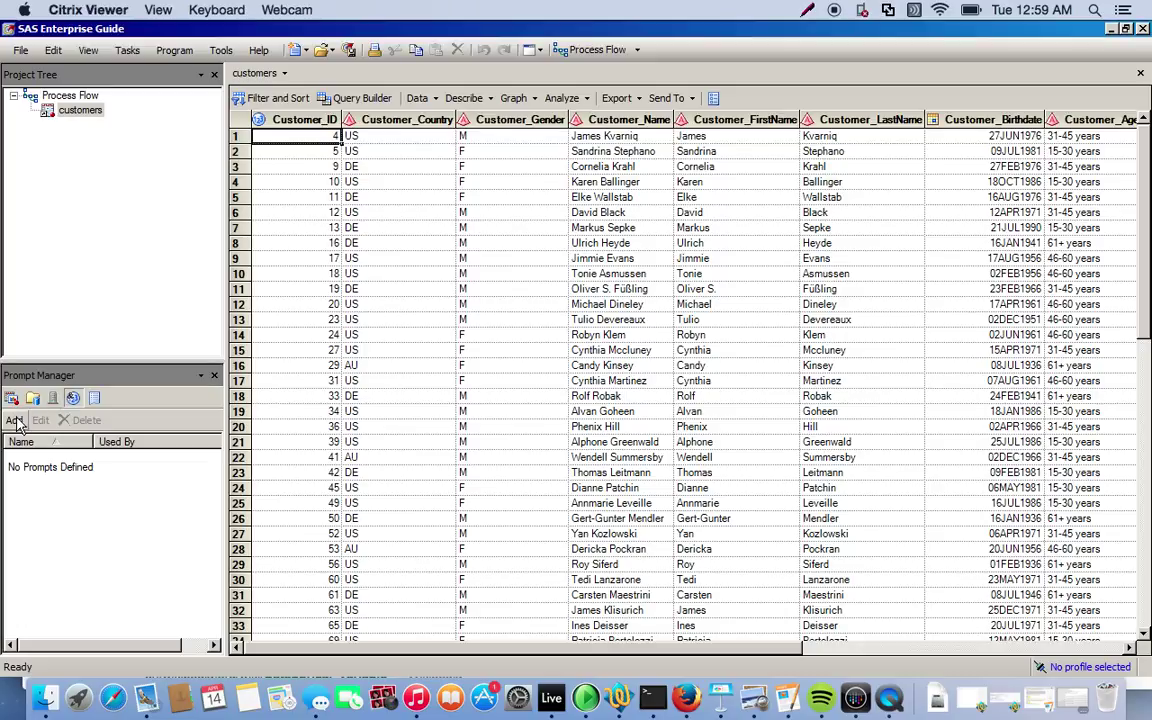
click(16, 421)
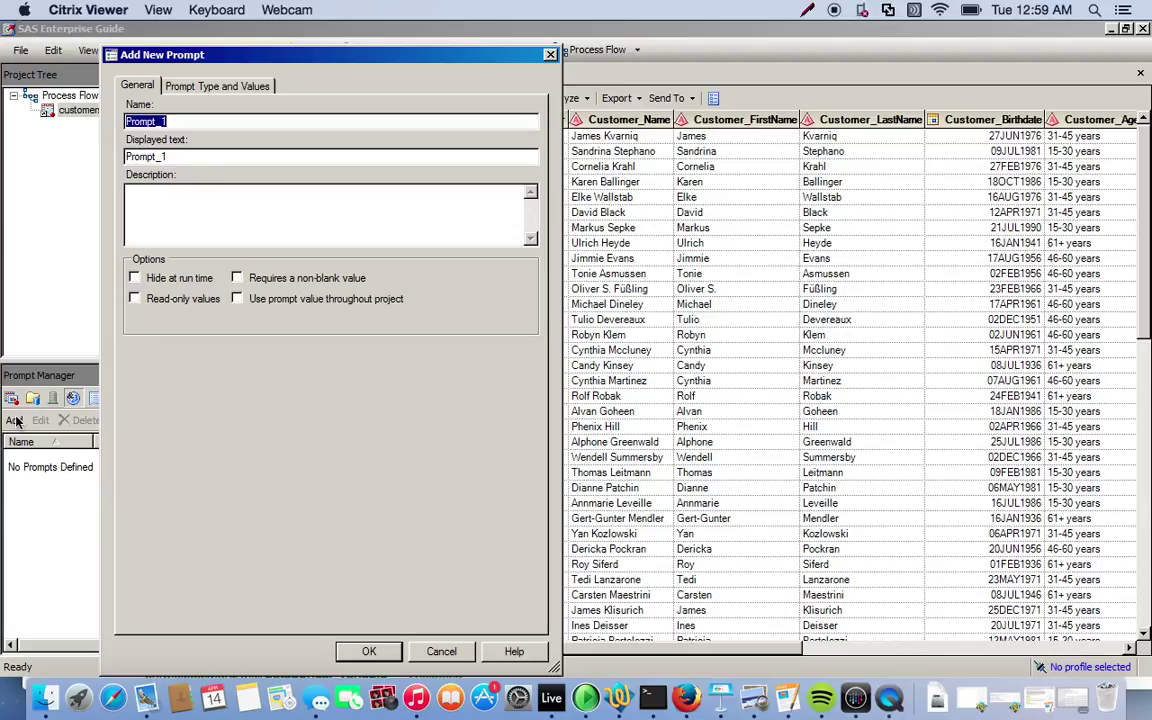
text(Variable_Prompt)
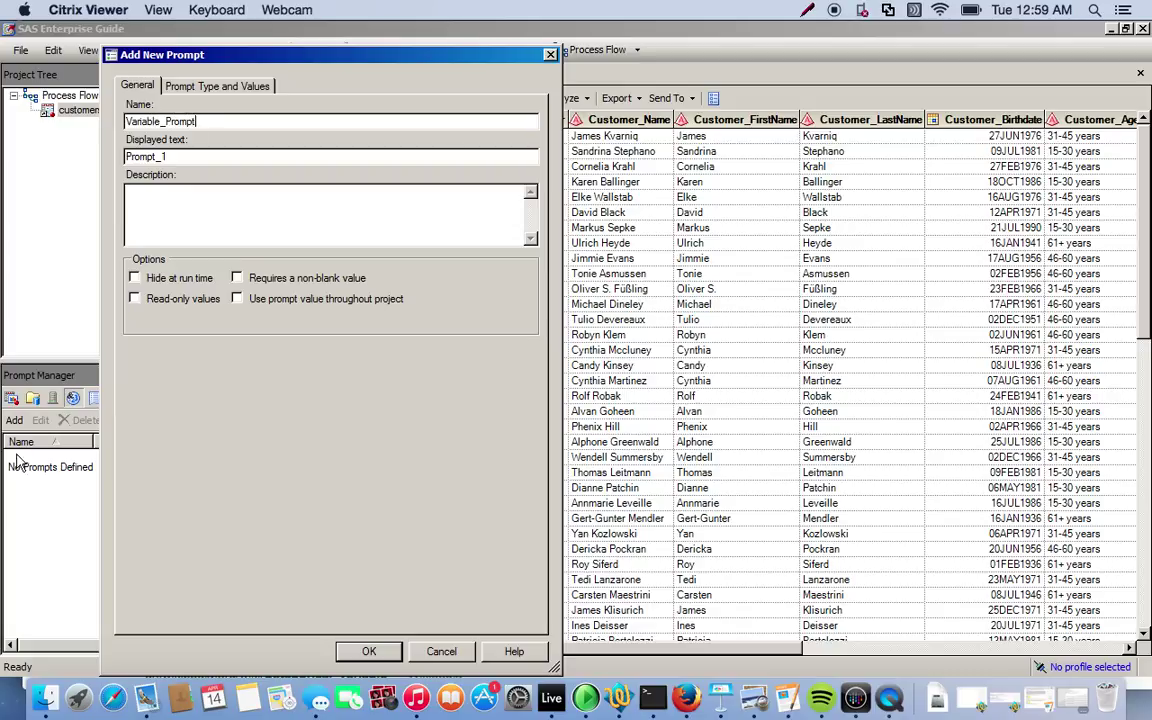
click(205, 156)
click(196, 188)
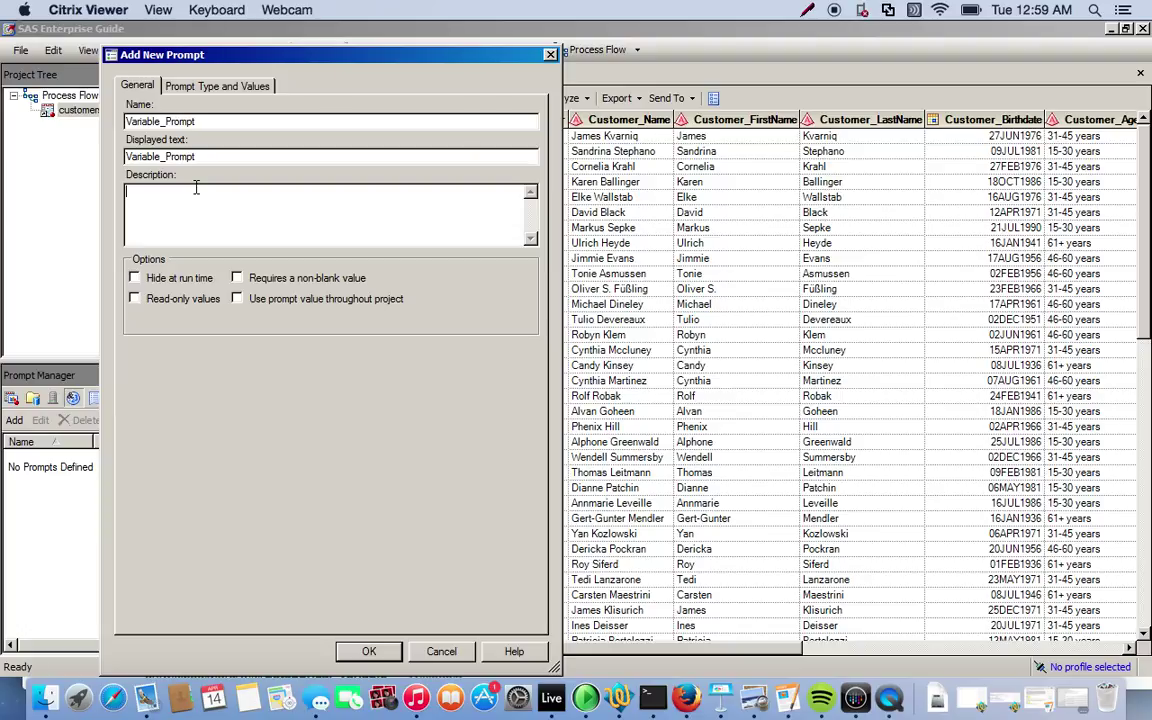
text(Choose variable)
- Set the prompt type of Variable_Prompt to Variable
click(226, 86)
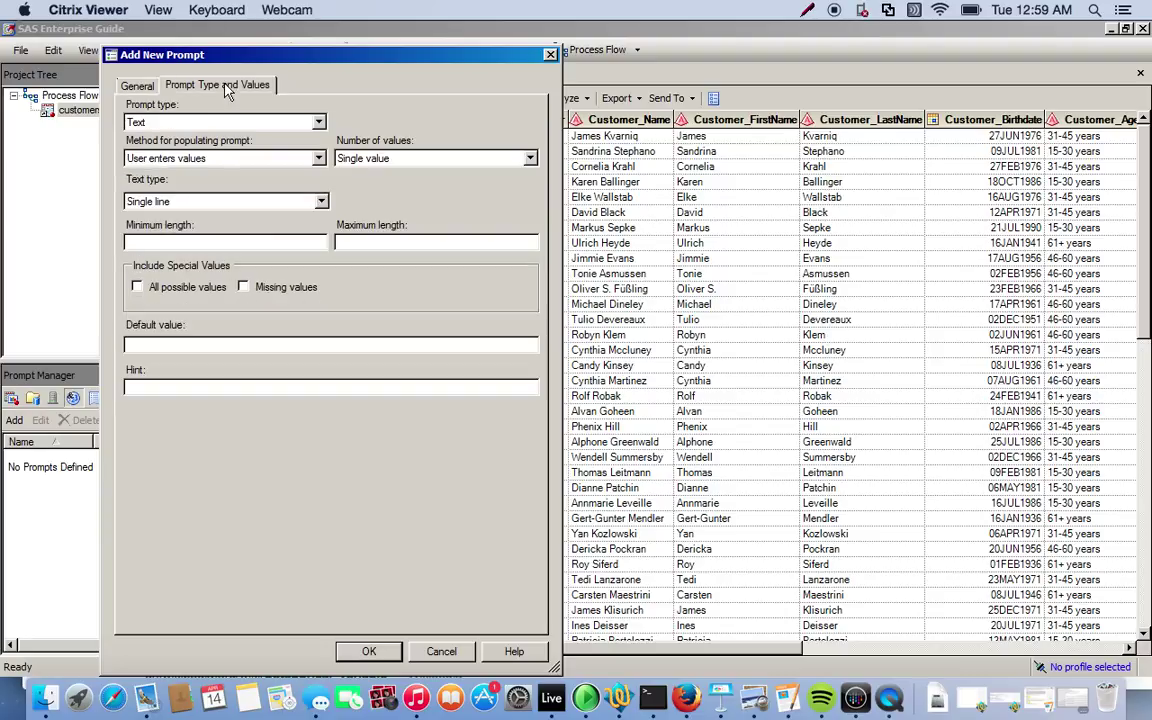
click(284, 122)
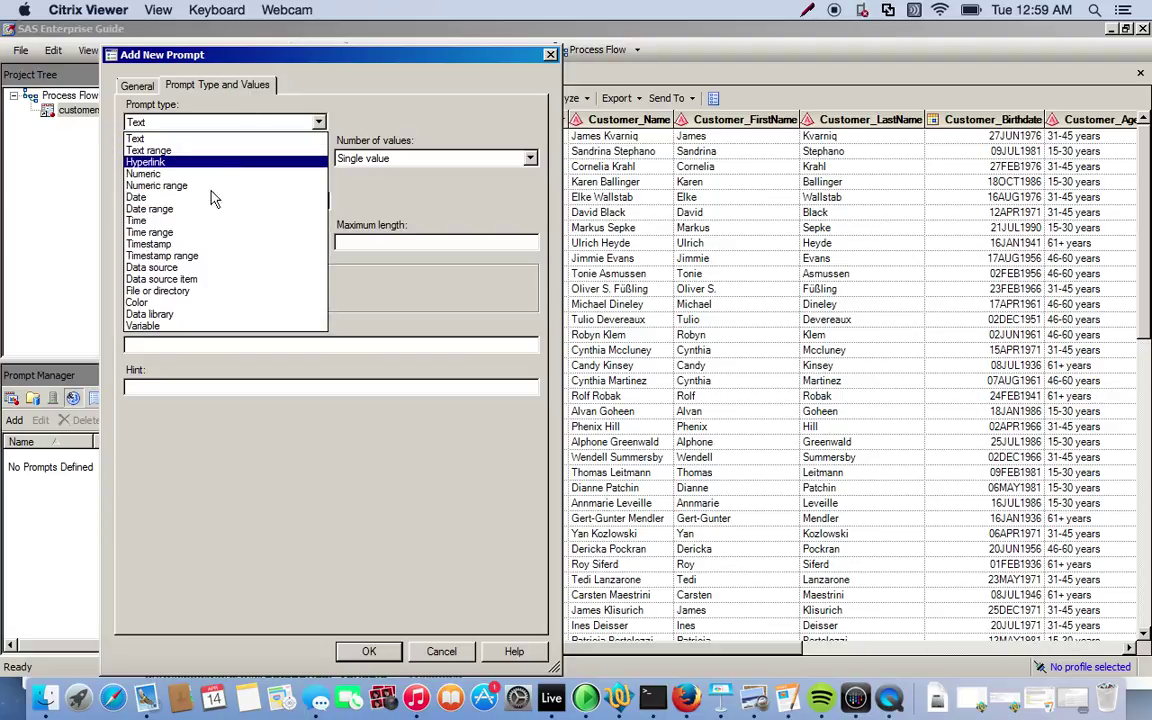
click(174, 327)
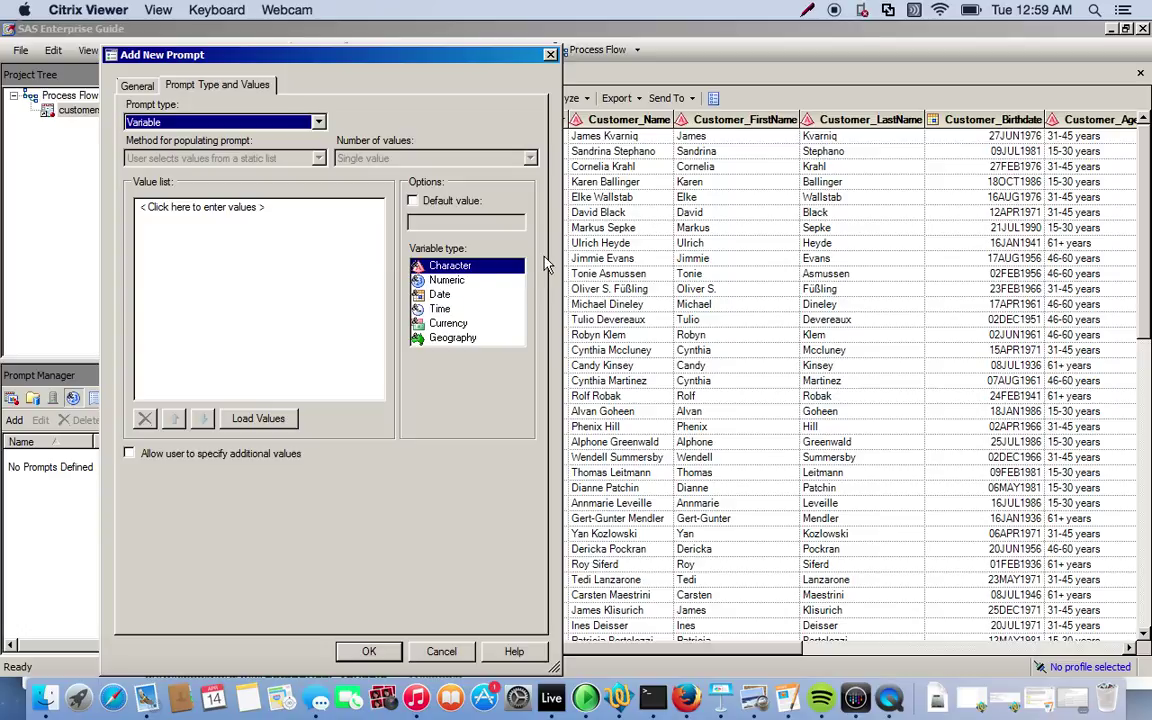
- Load the character variables of the project's customers table into the prompt's value list
click(268, 421)
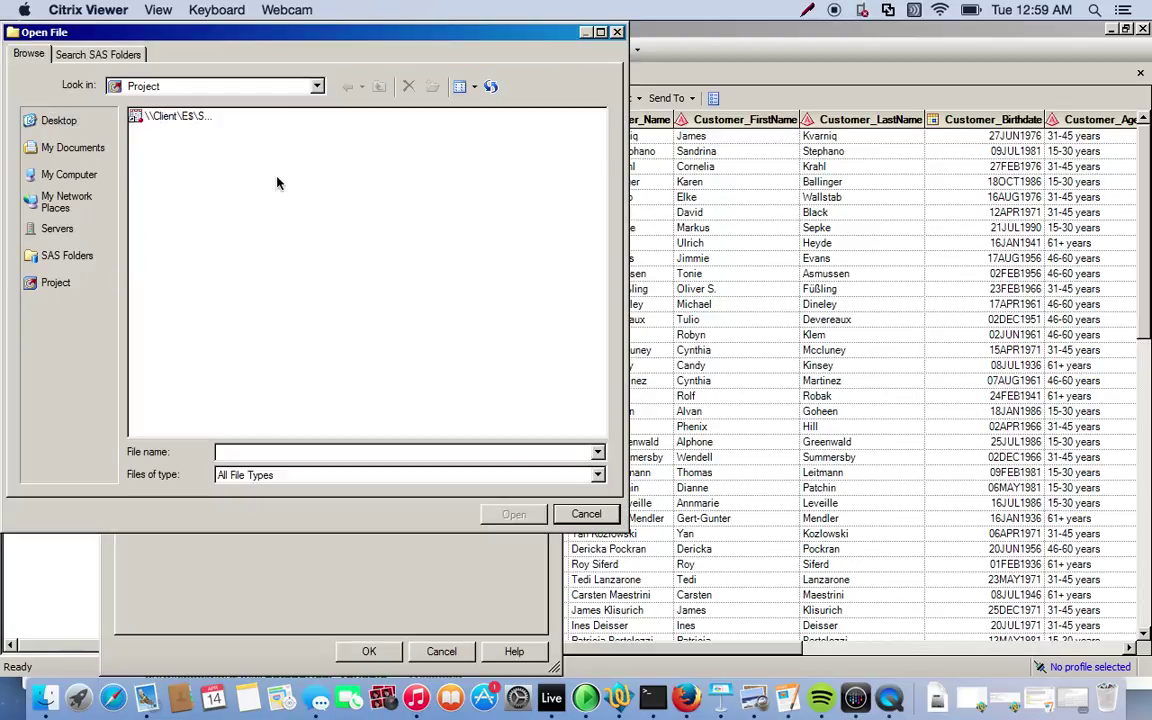
click(586, 514)
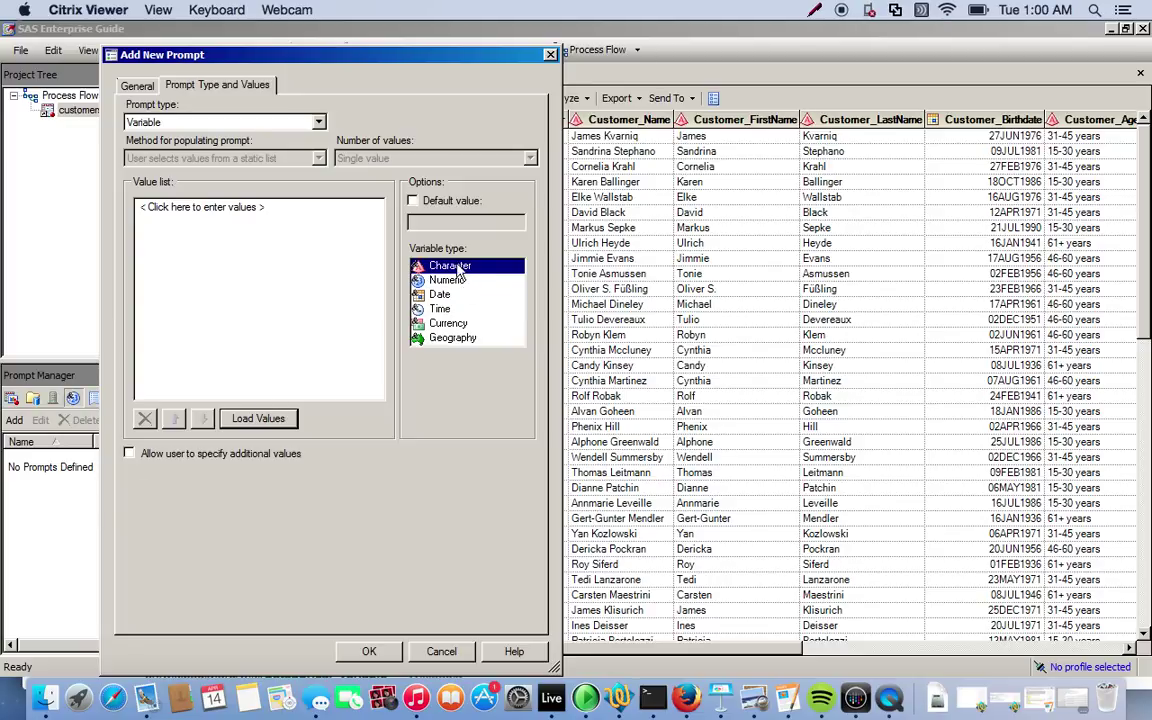
click(266, 419)
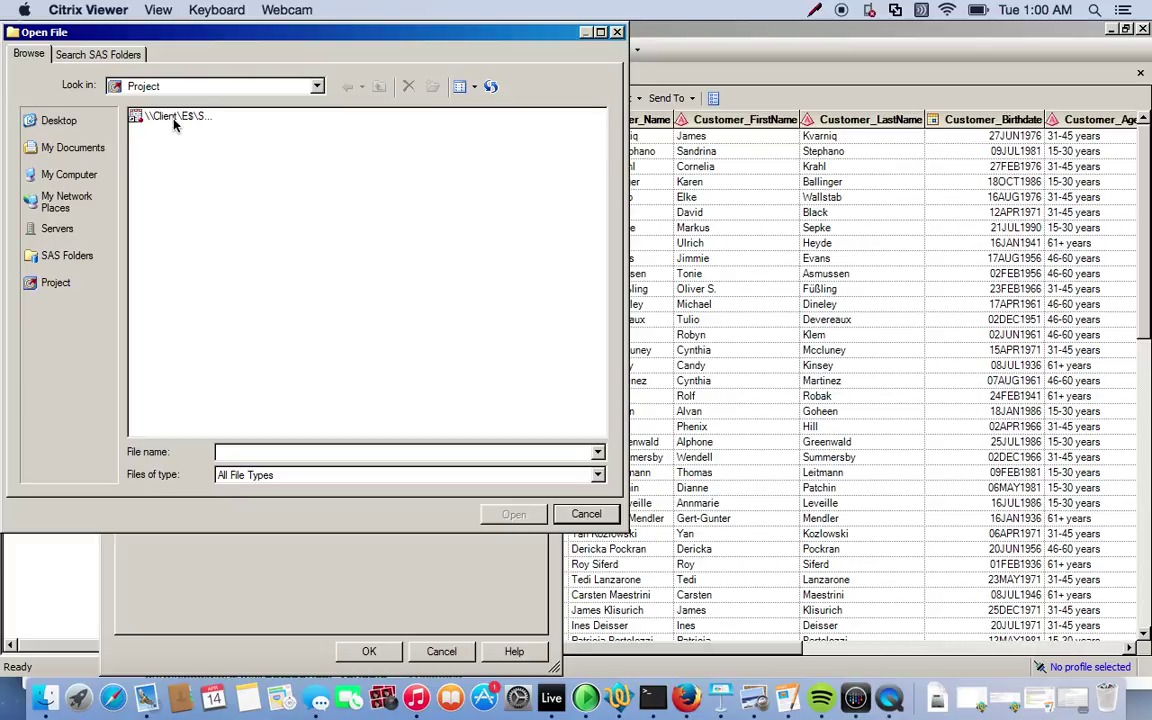
click(176, 120)
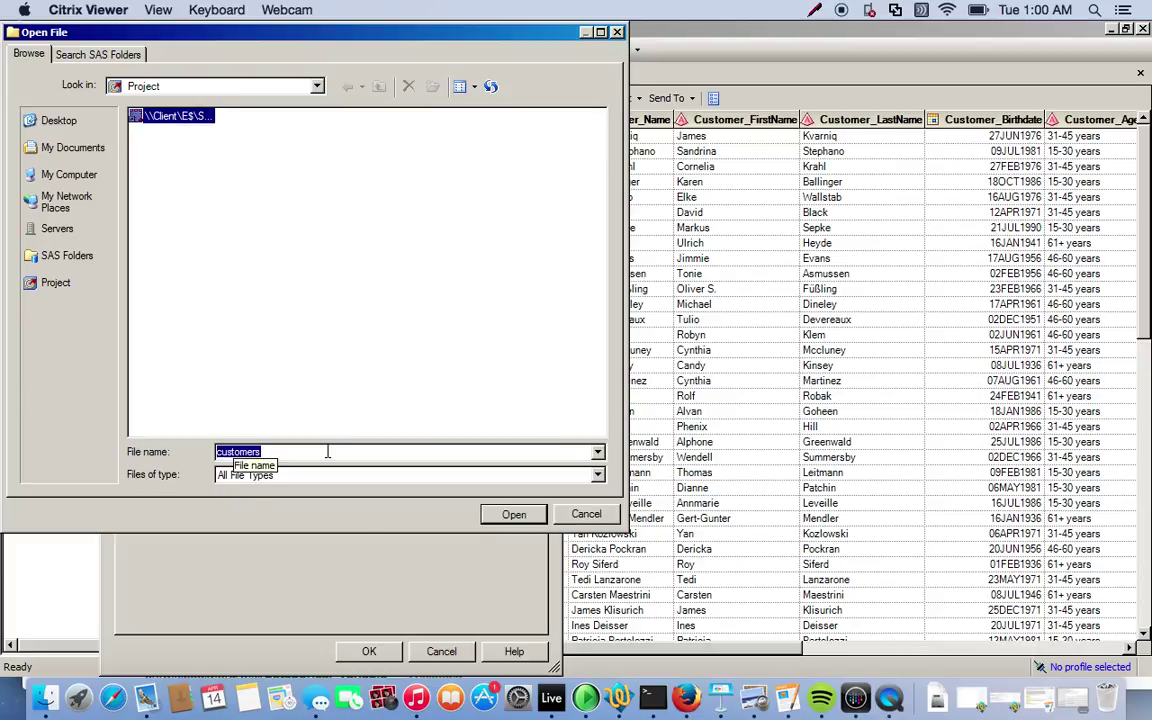
click(513, 514)
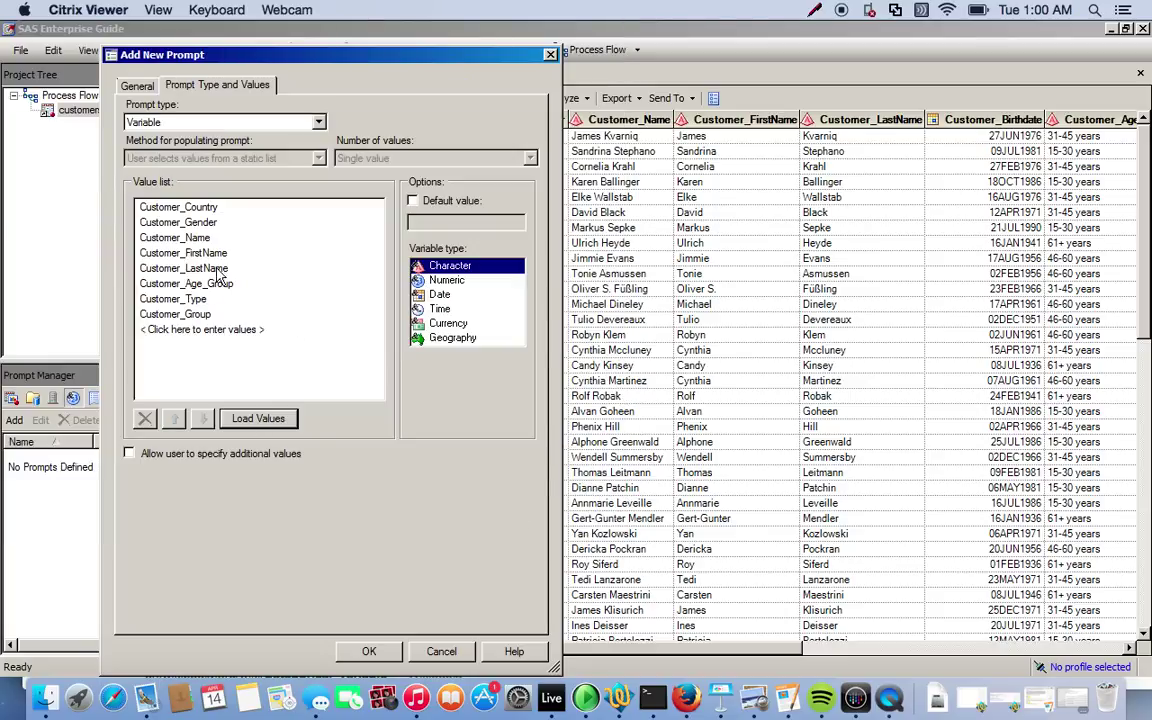
- Remove Customer_Name, Customer_FirstName and Customer_LastName from the prompt's value list
click(193, 226)
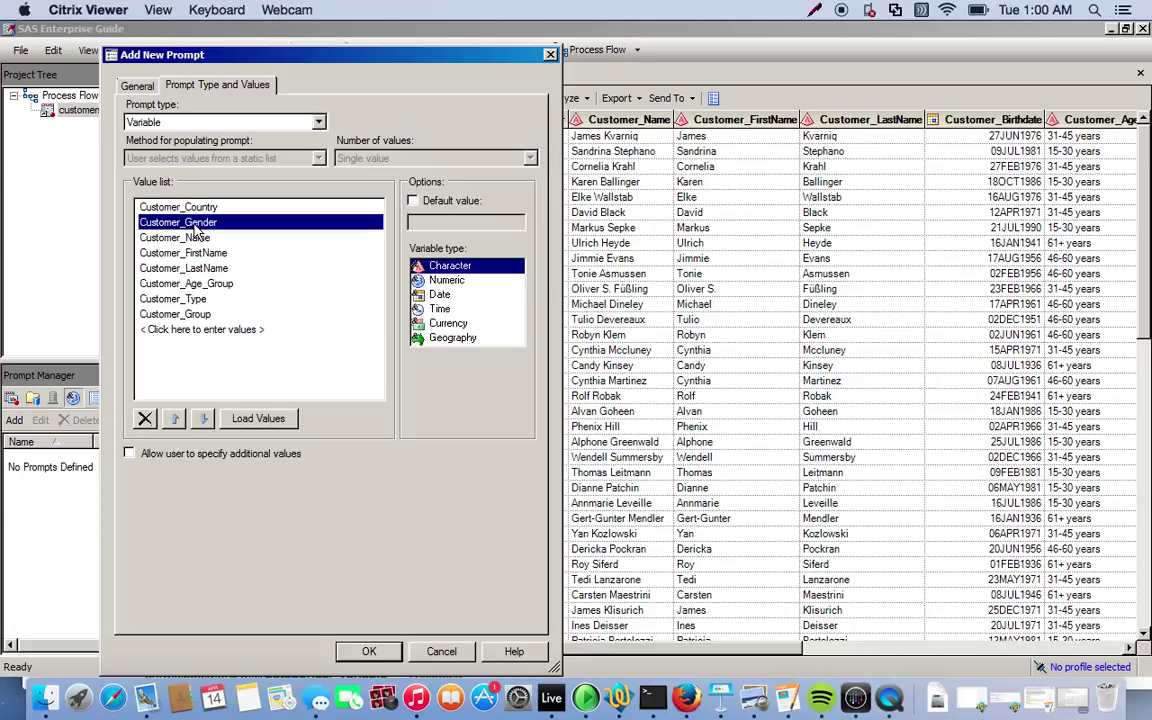
click(188, 212)
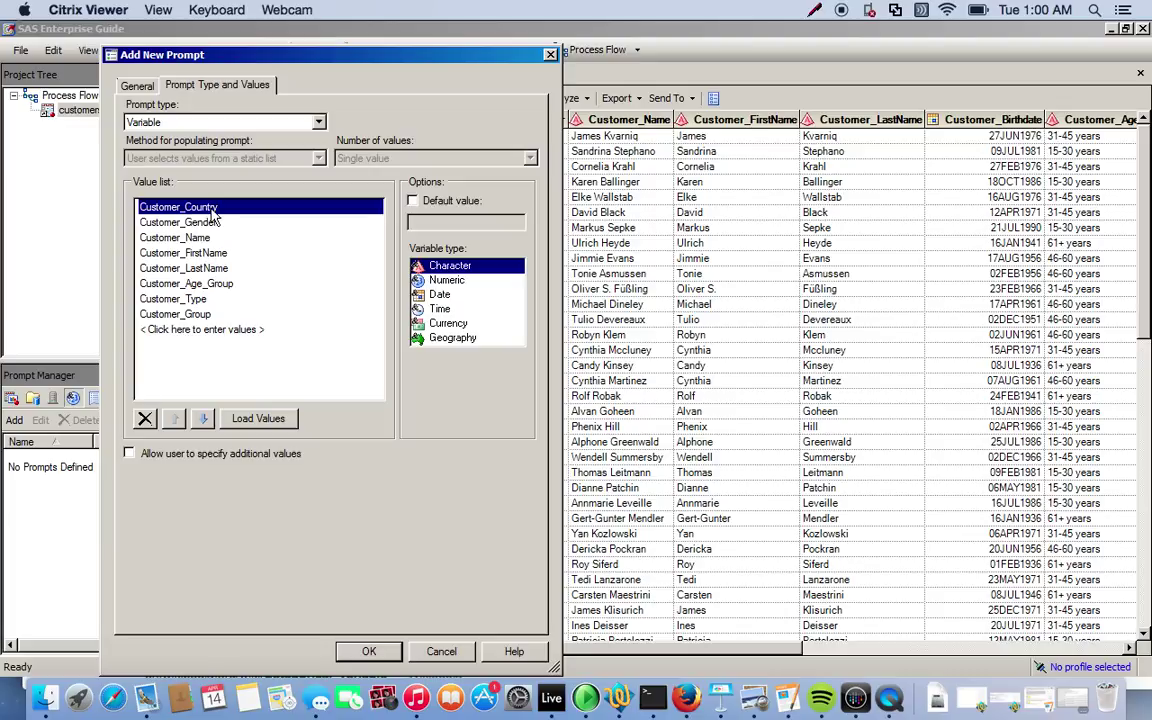
click(171, 237)
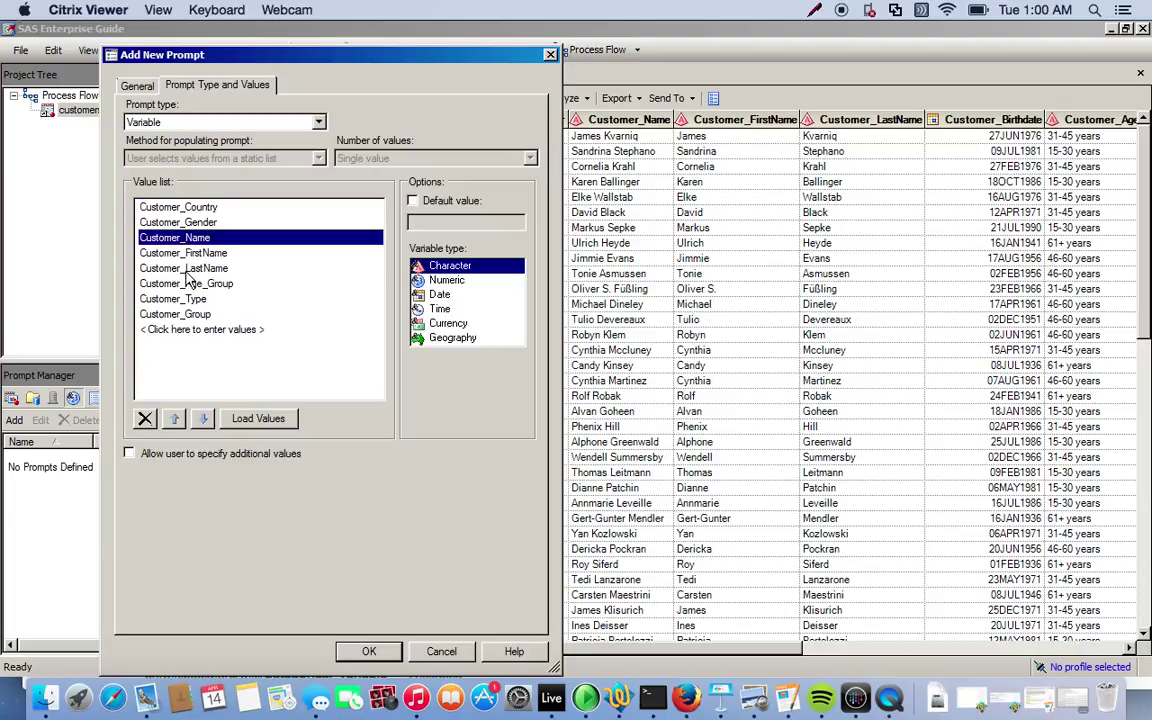
shift+click(172, 268)
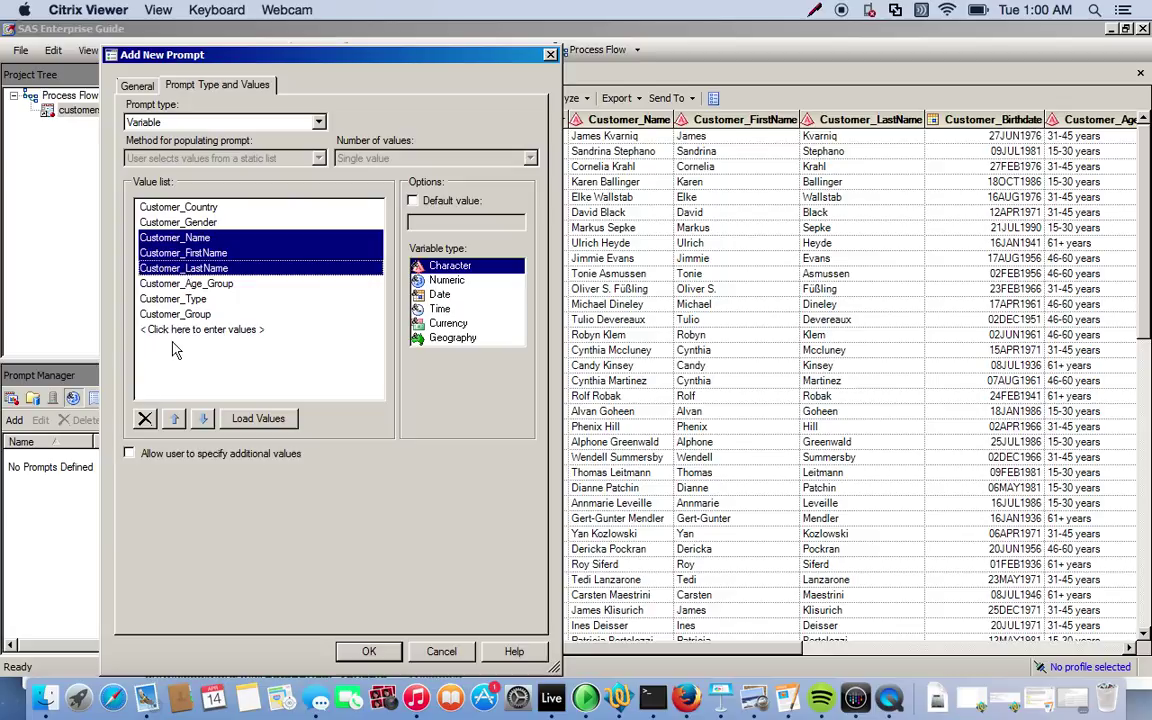
click(146, 419)
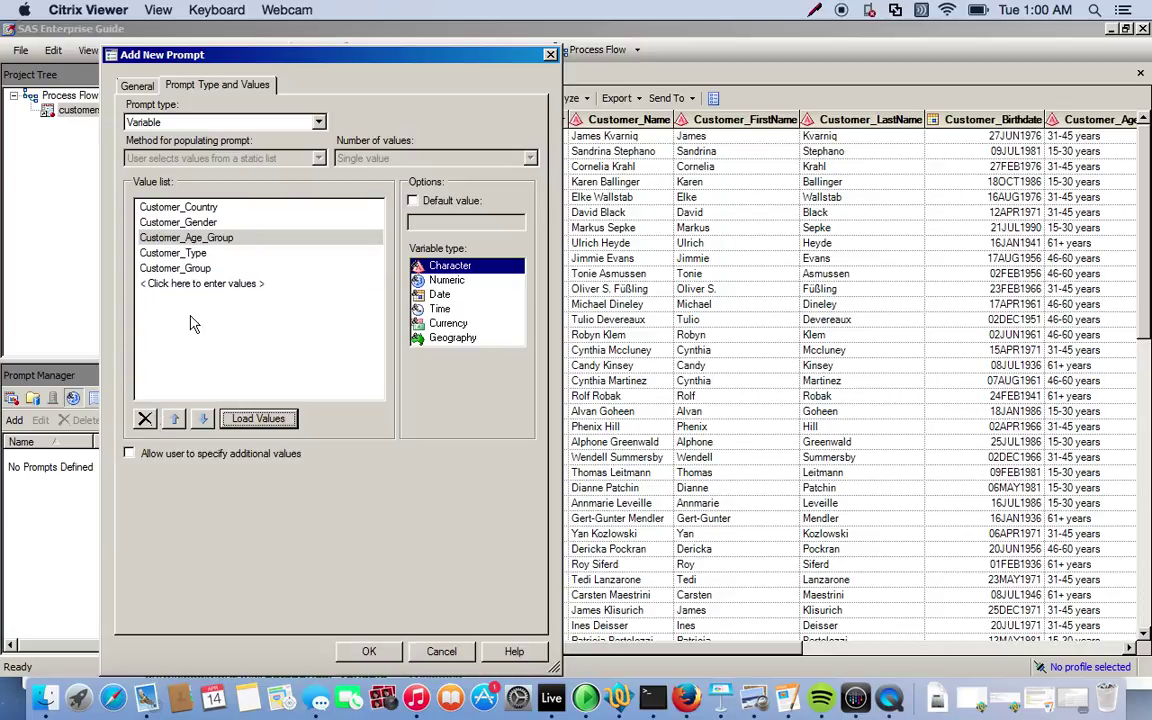
- Remove Customer_Type and Customer_Group from the value list and save the prompt
click(183, 256)
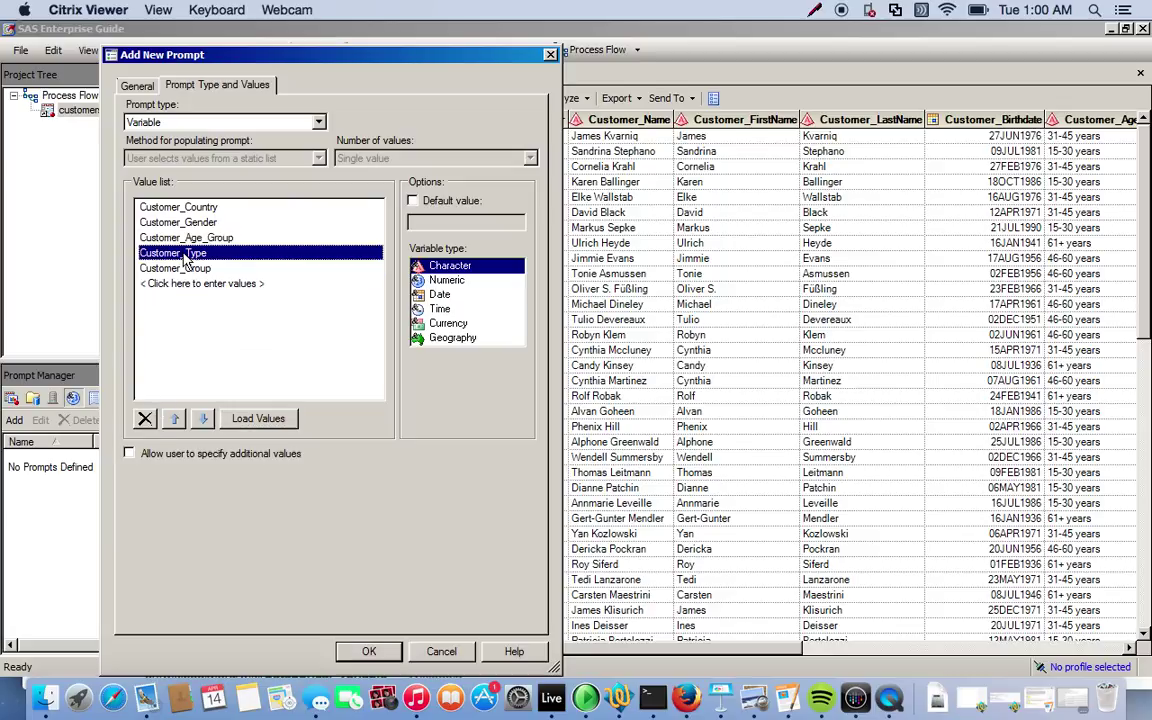
shift+click(190, 269)
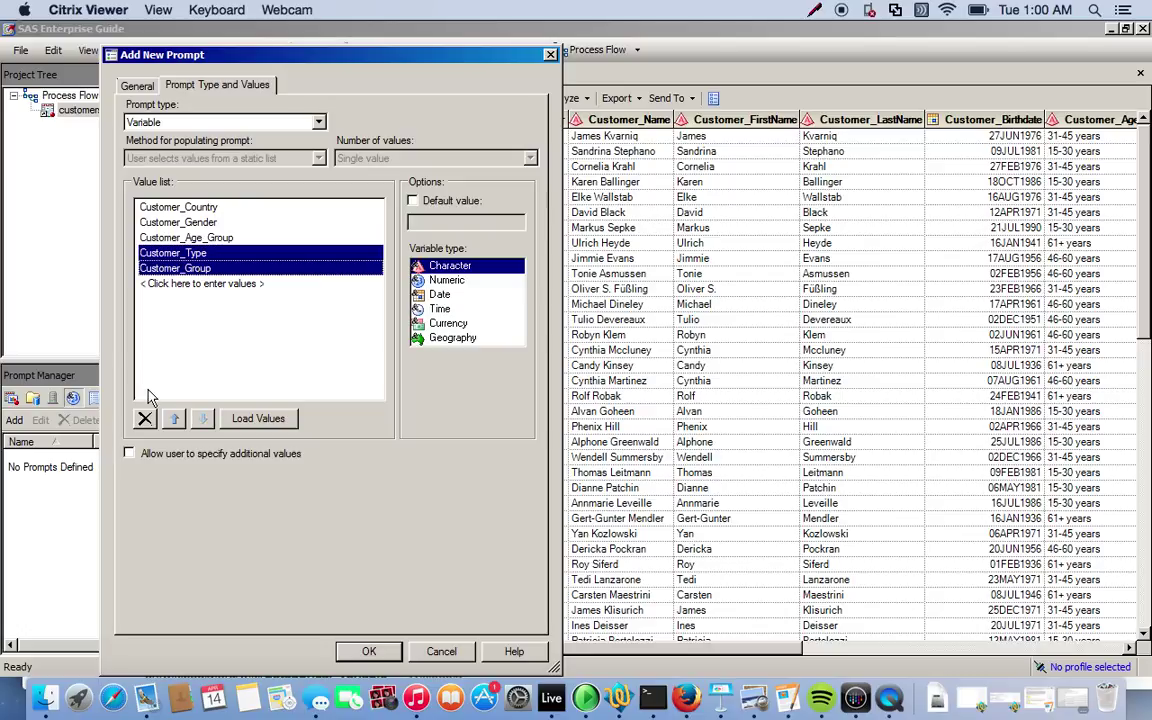
click(145, 419)
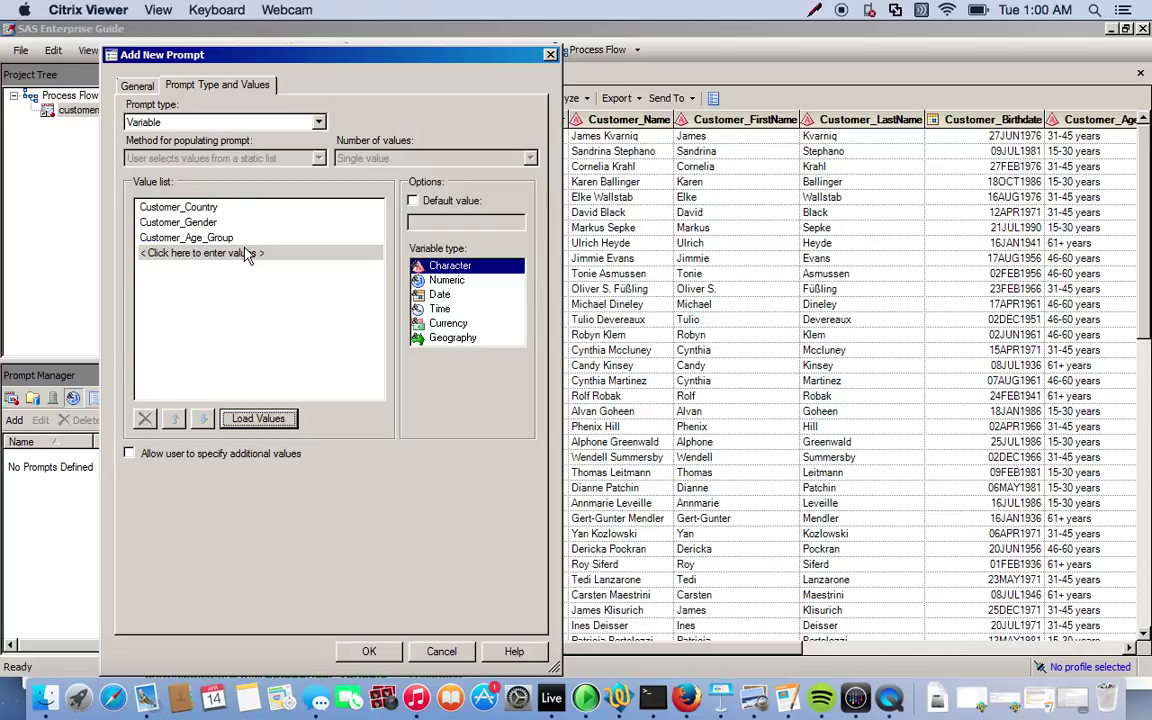
click(369, 652)
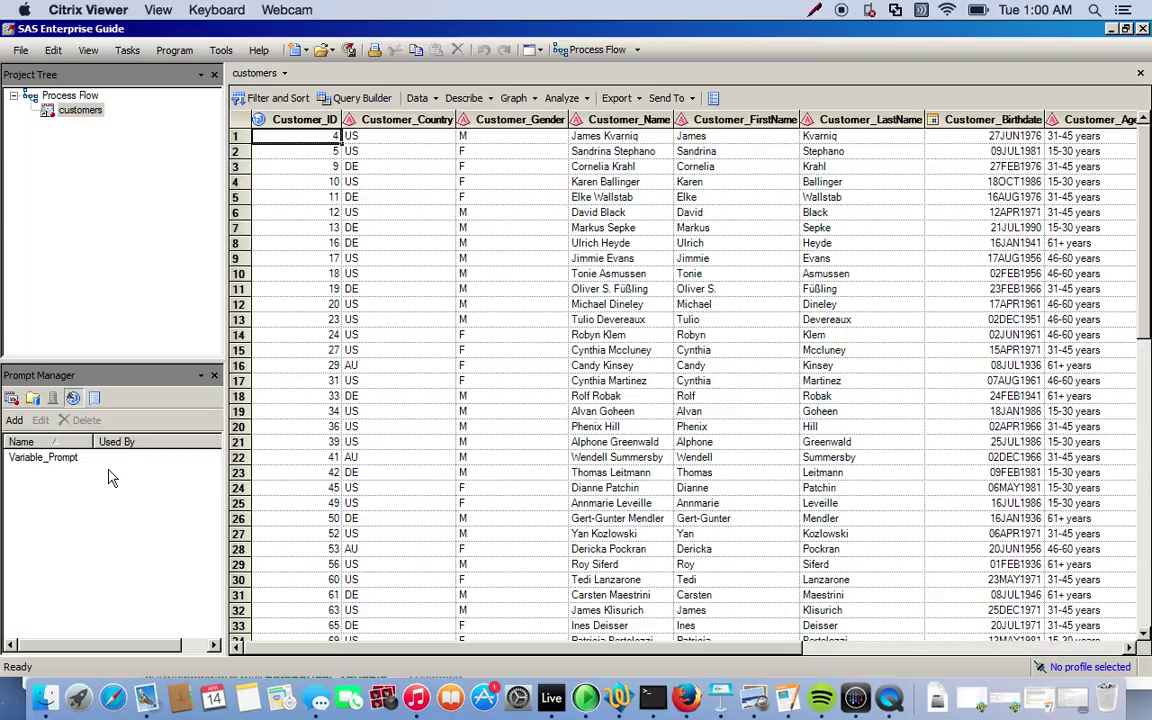
- Add another prompt with name and displayed text Age and the description "Select range for age"
click(13, 420)
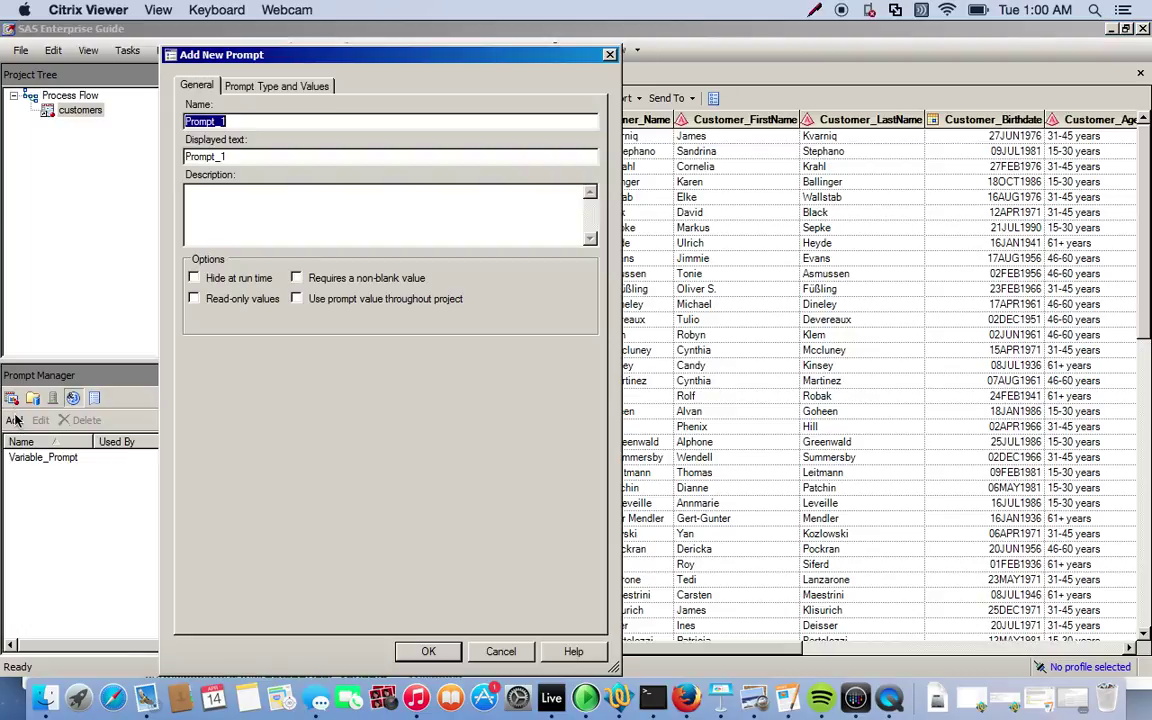
text(Age)
double_click(316, 159)
text(Age)
click(287, 222)
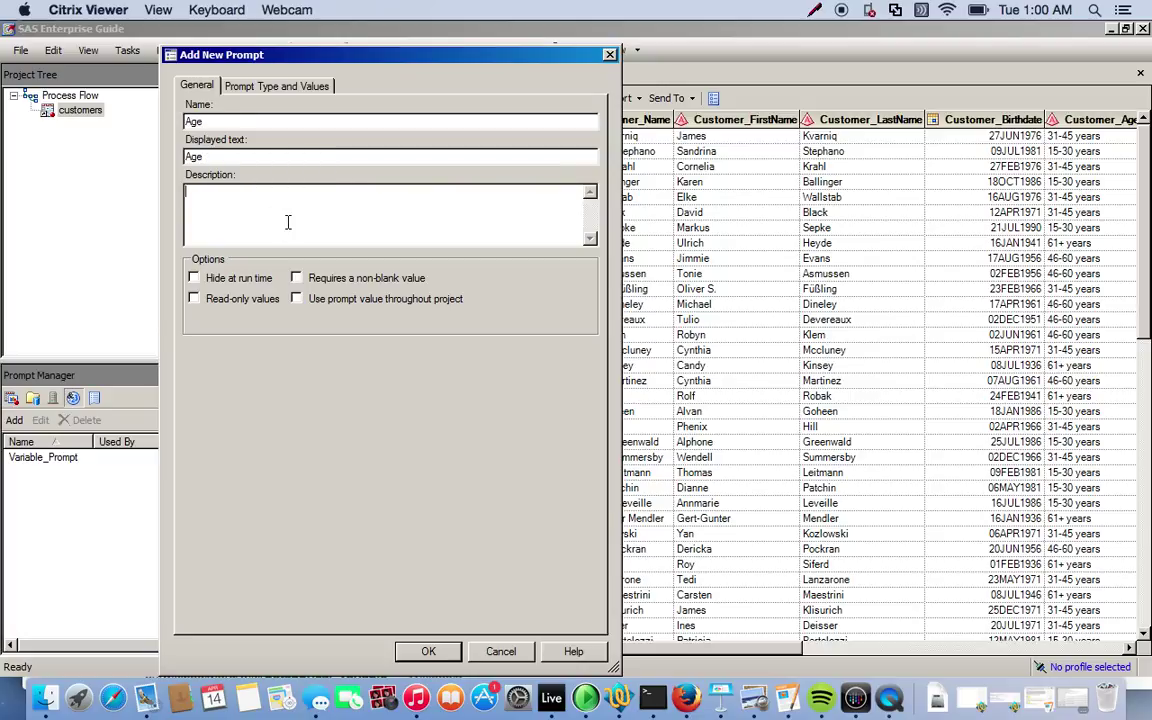
text(Select range for age)
- Set the Age prompt's type to Numeric range and save the prompt
click(274, 86)
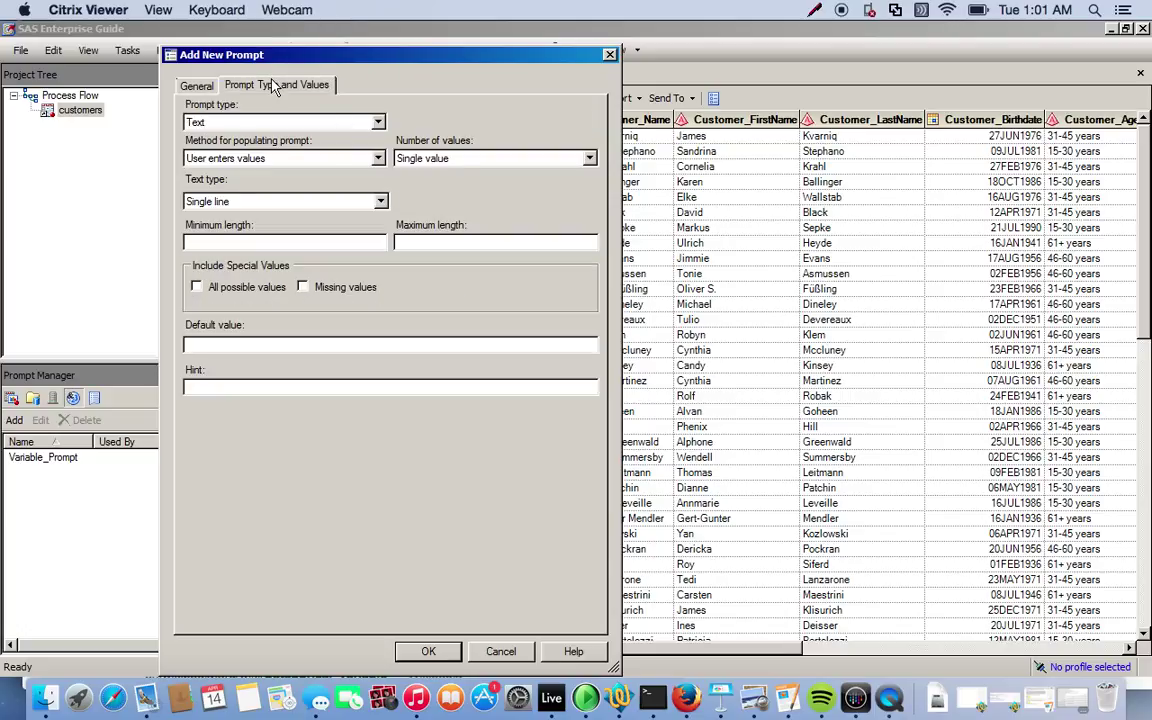
click(268, 121)
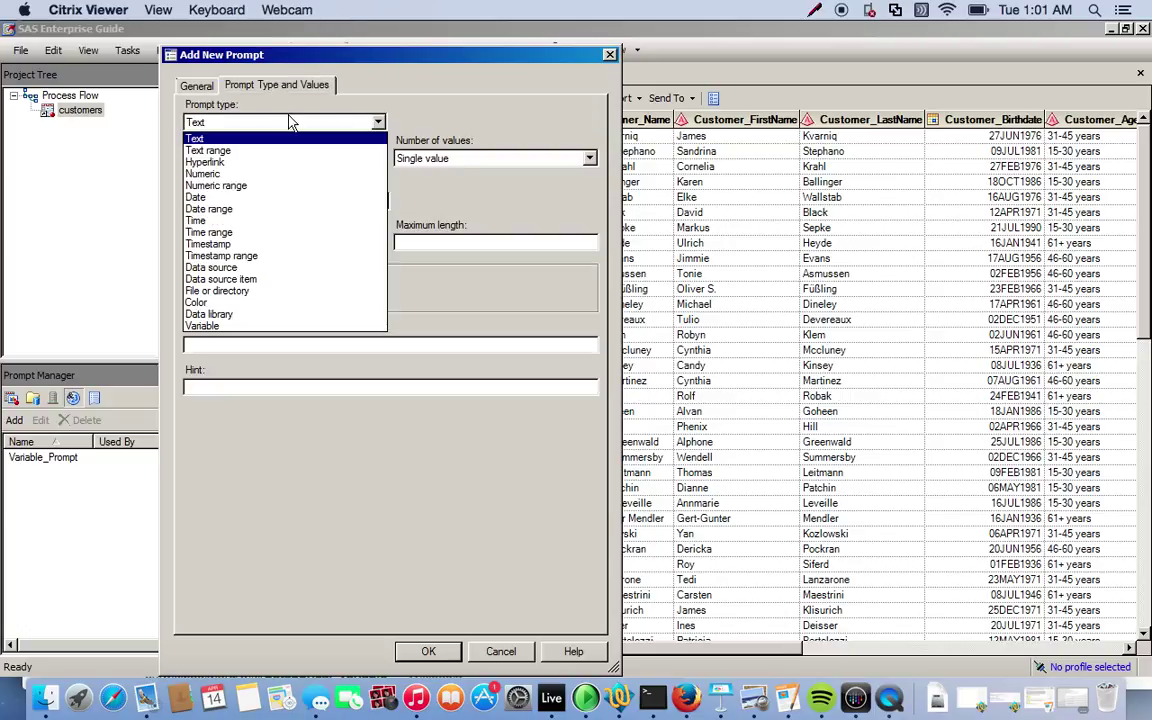
click(253, 185)
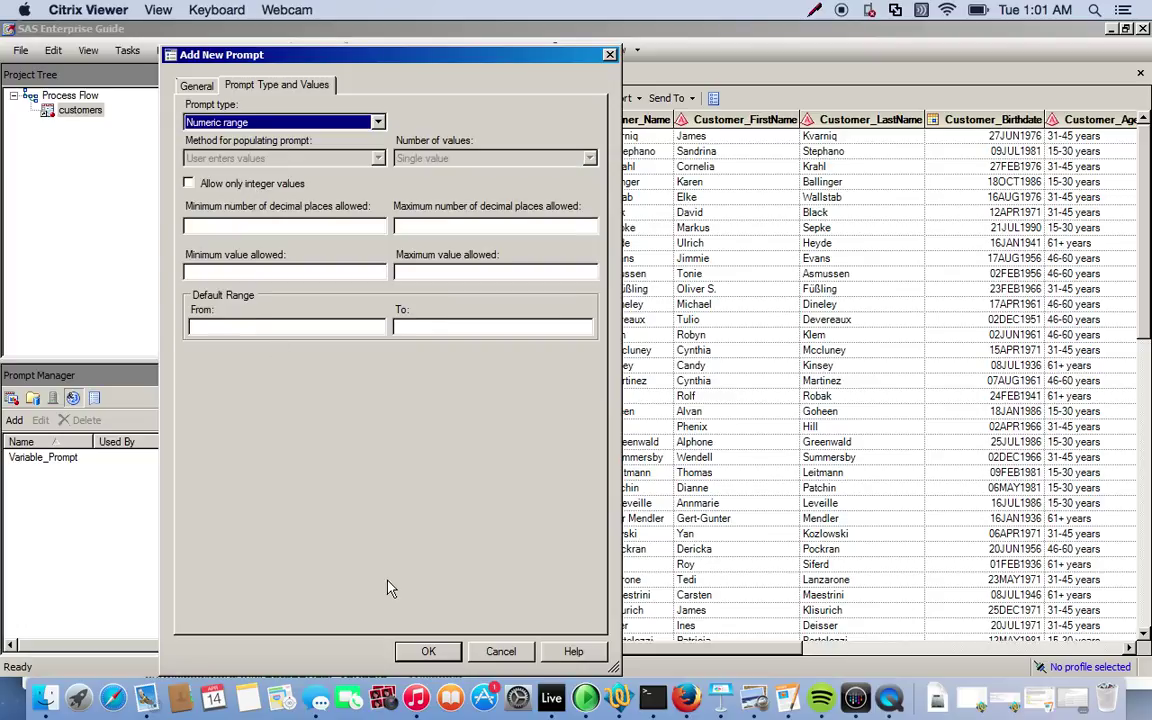
click(428, 651)
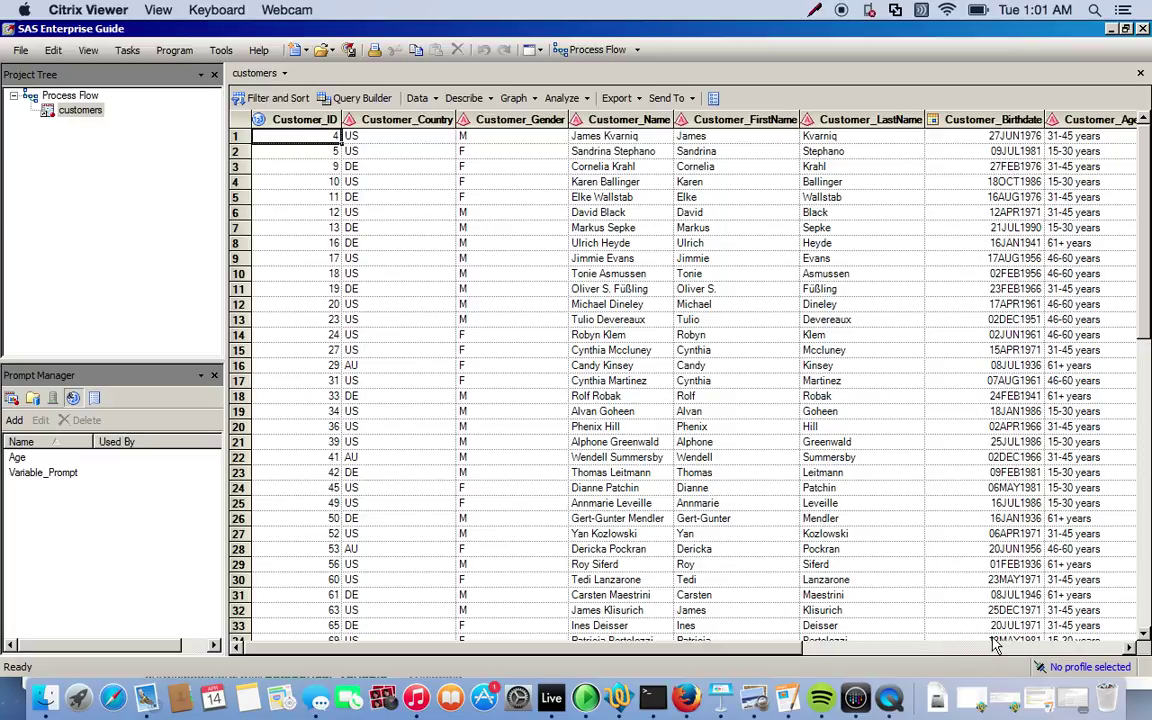
- Examine the values in the Customer_Group column of the customers table
click(1078, 650)
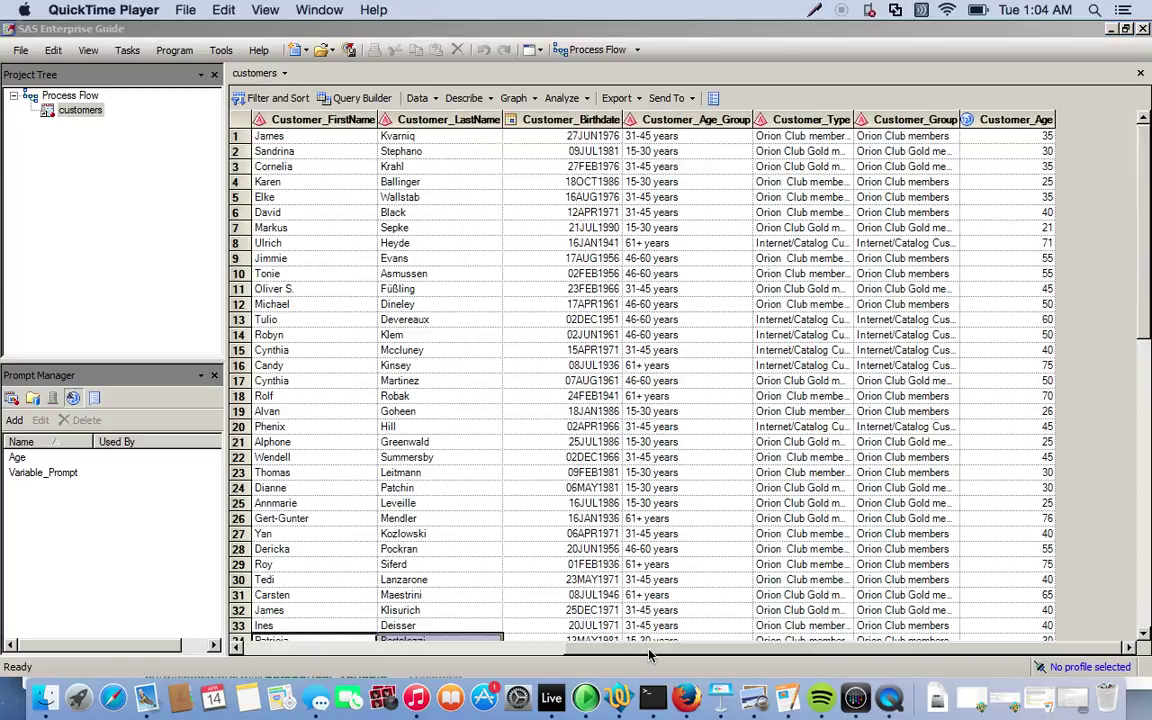
click(630, 656)
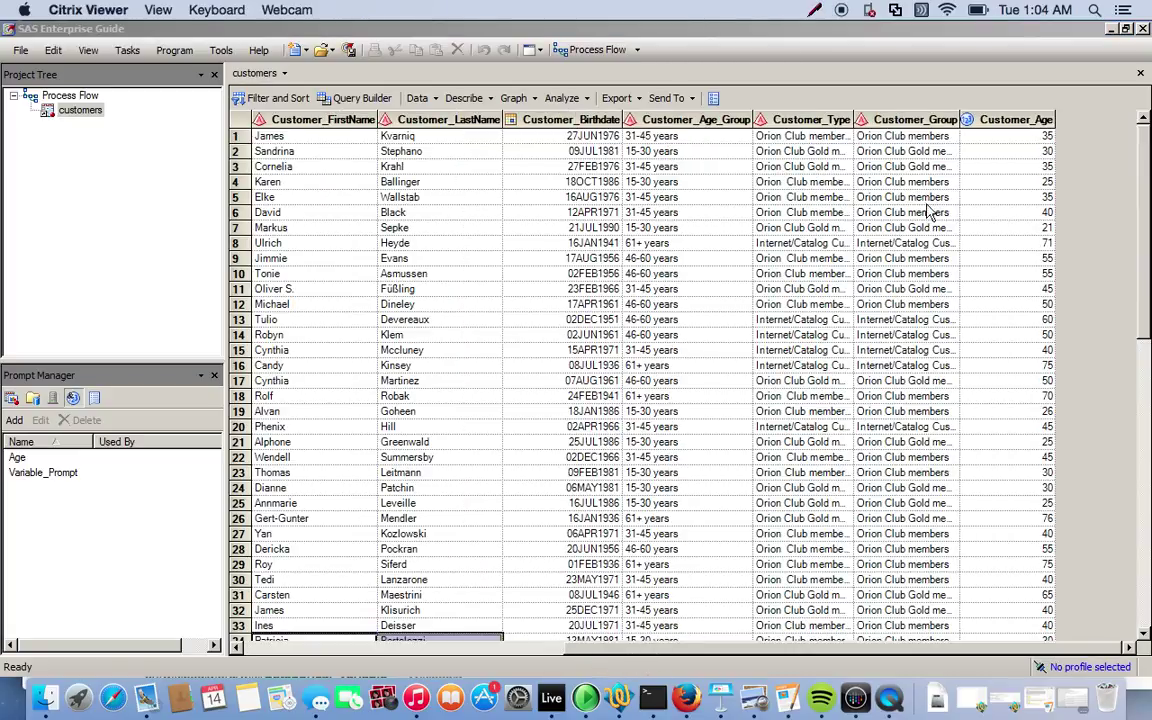
click(915, 117)
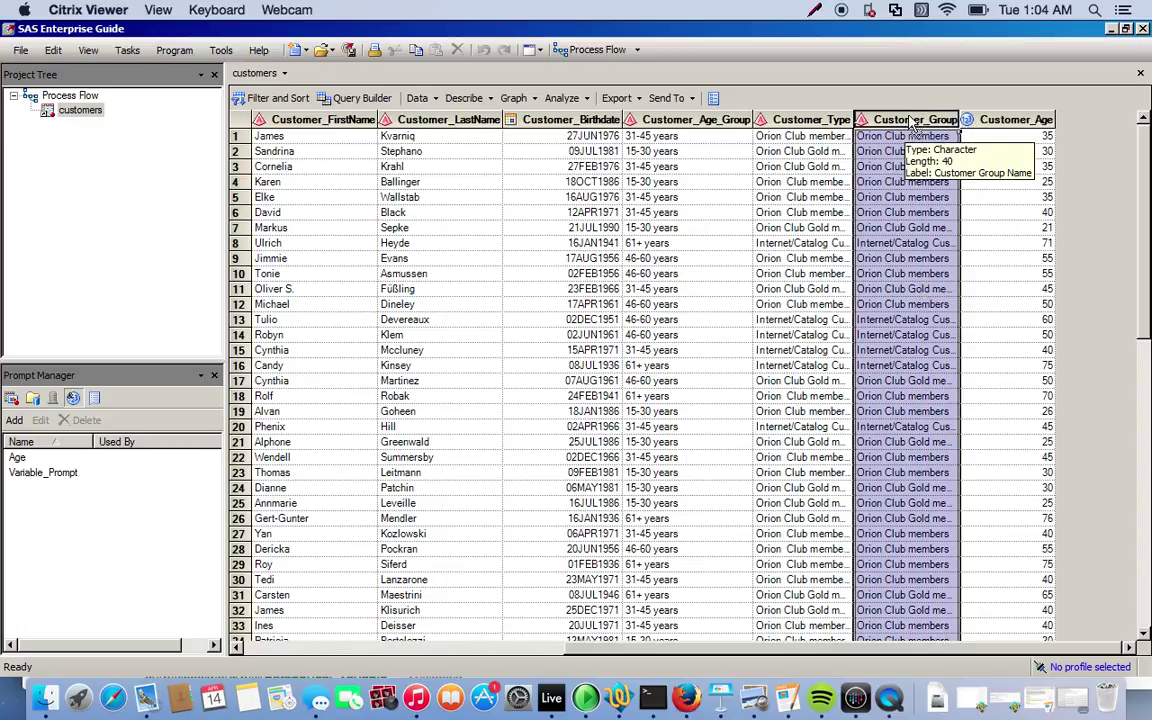
scroll(926, 250, down, 15)
click(926, 248)
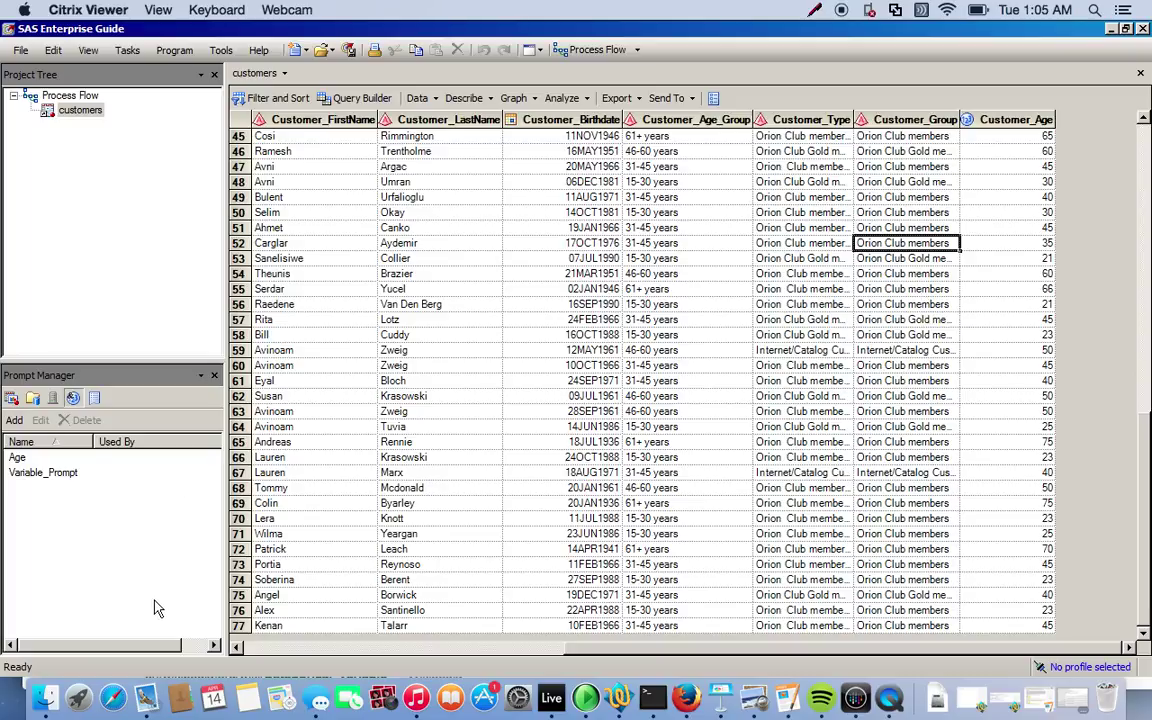
- Add a third prompt with name and displayed text Customer_Group and the description "Select customer group"
click(12, 398)
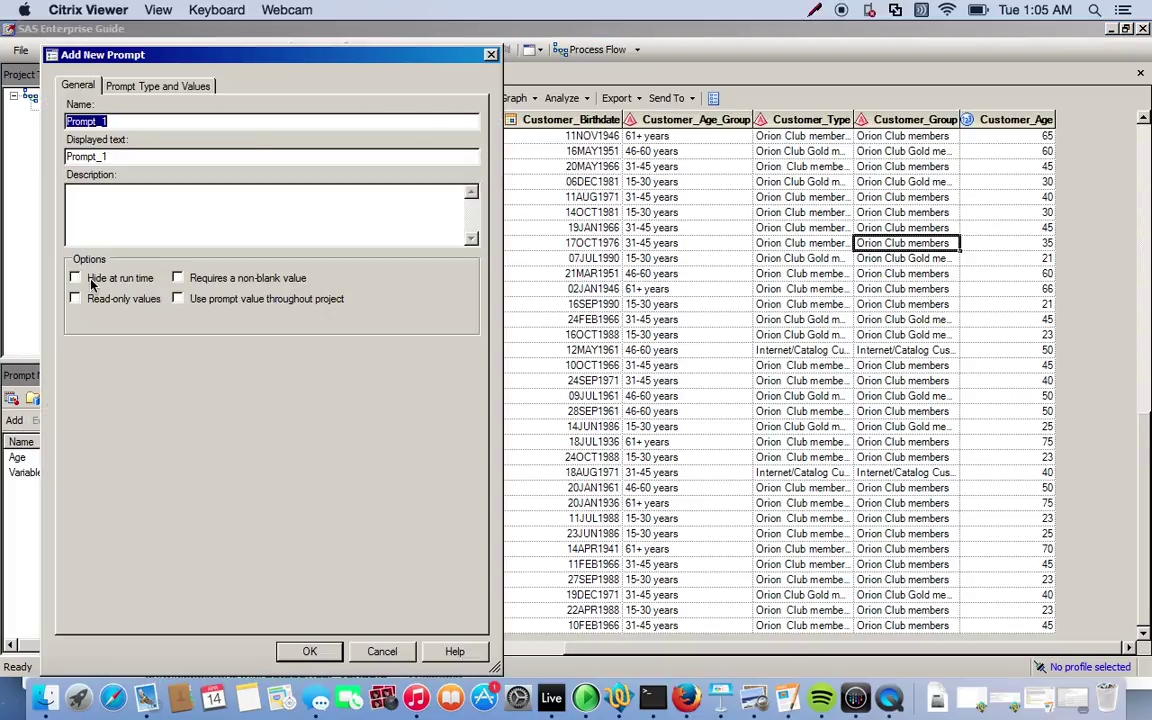
text(Customer_Group)
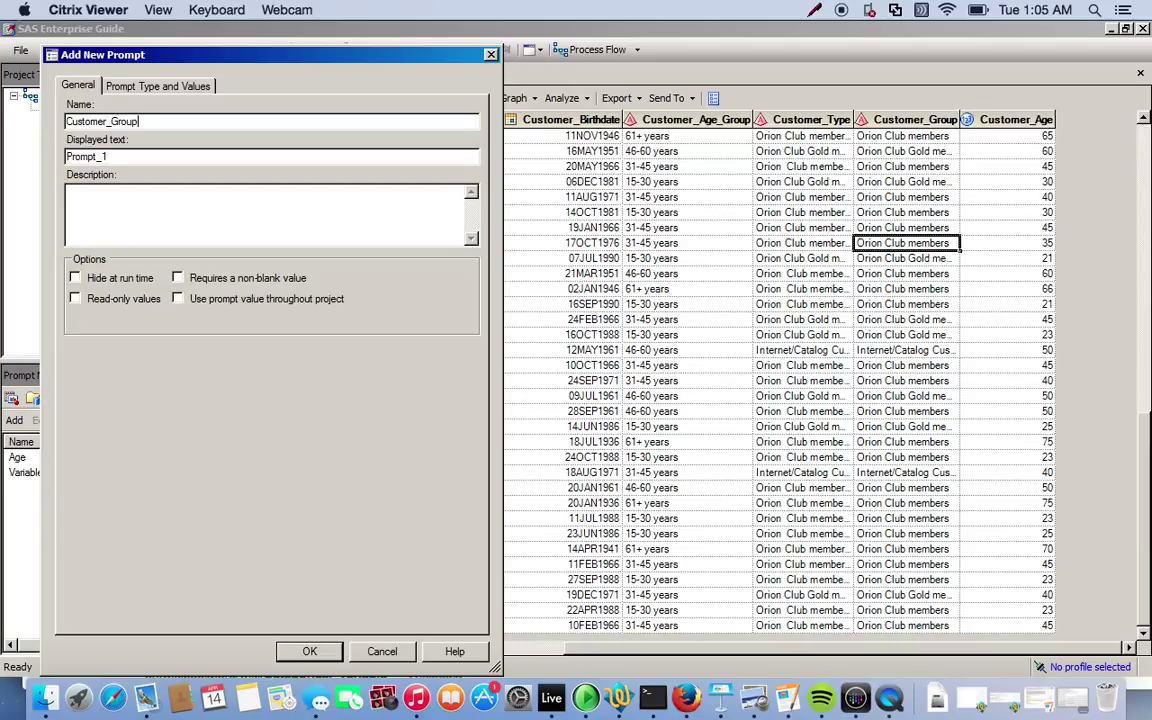
click(177, 155)
click(178, 205)
text(Select )
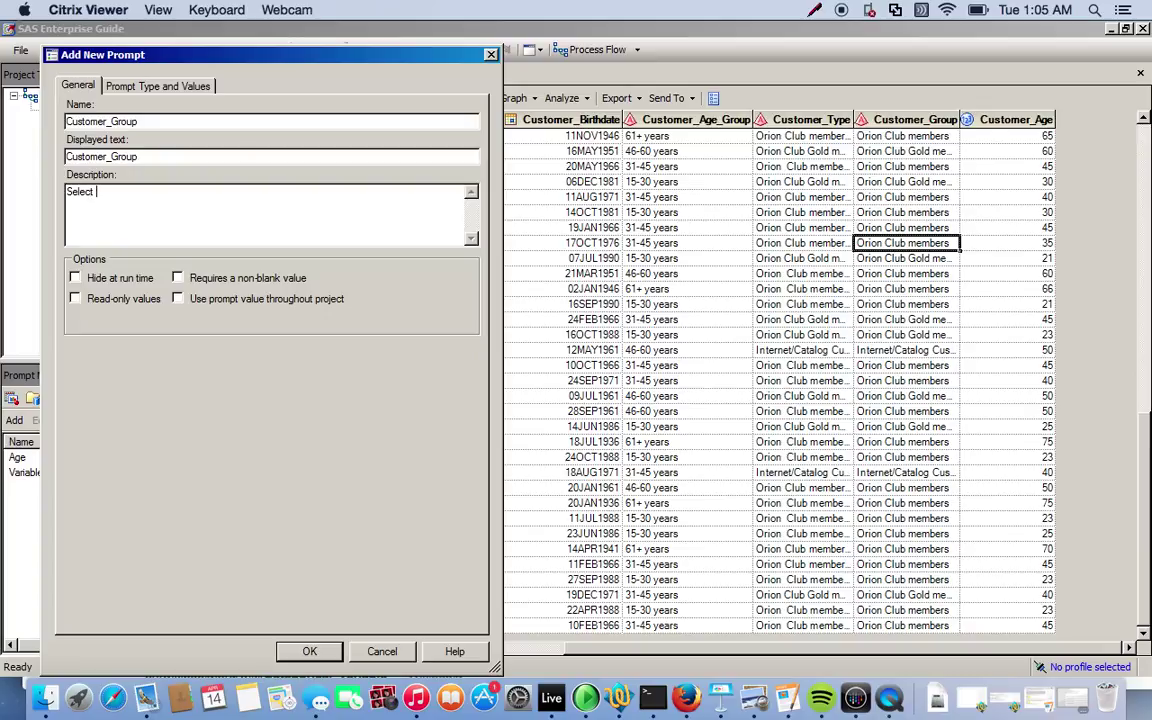
text(customer group)
- Have the Customer_Group prompt take multiple values from a static list and include the special value for all possible values
click(158, 86)
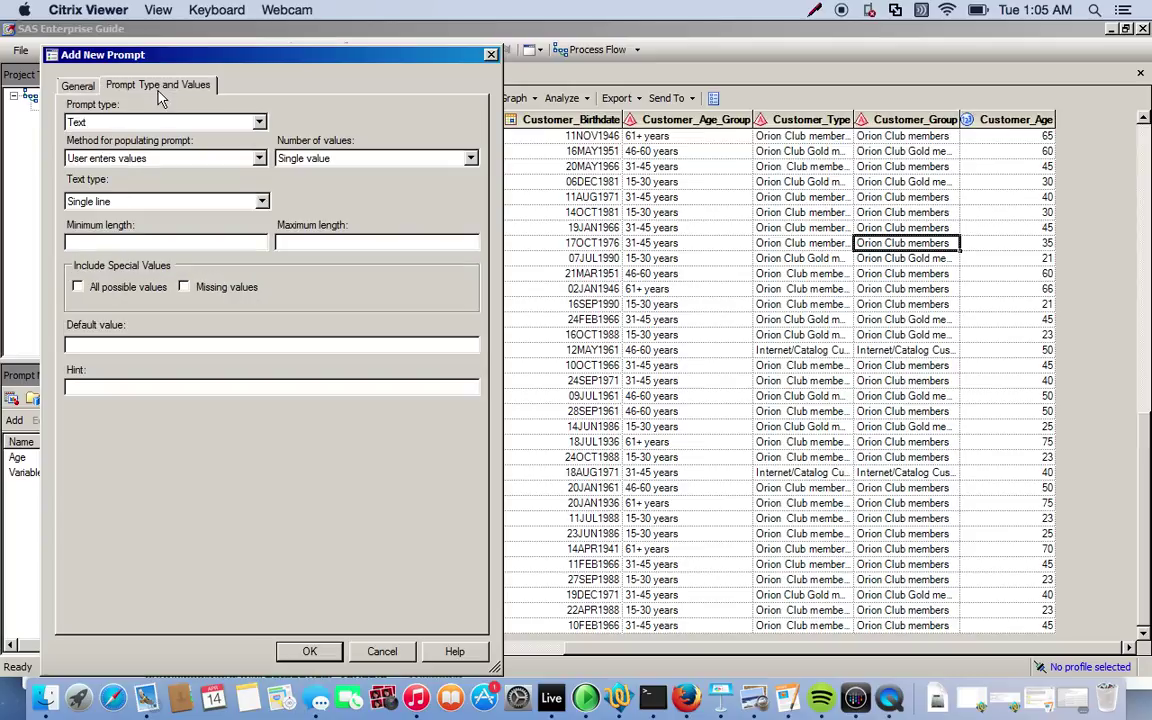
click(176, 159)
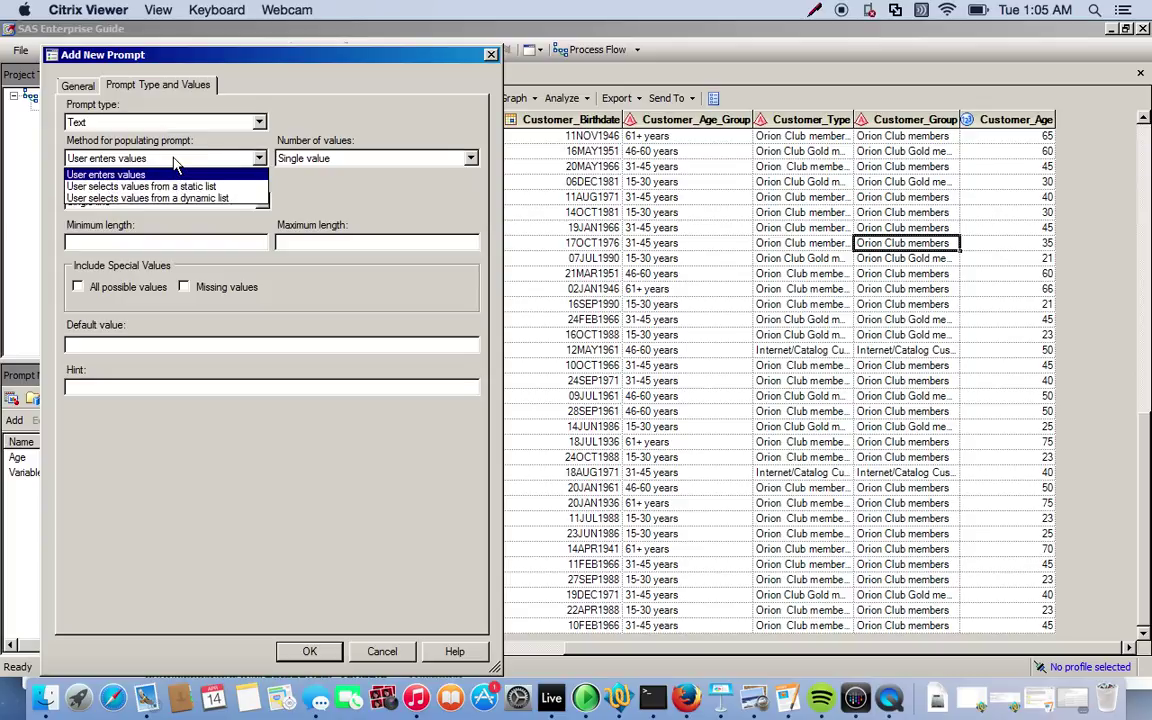
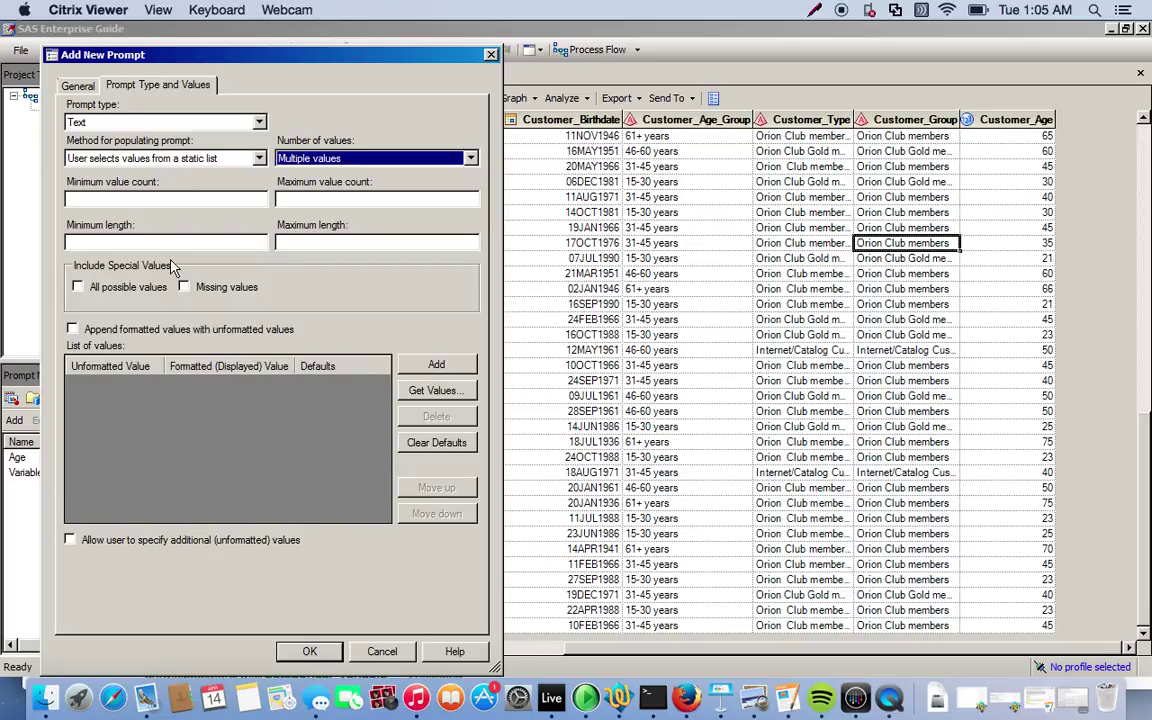
click(78, 287)
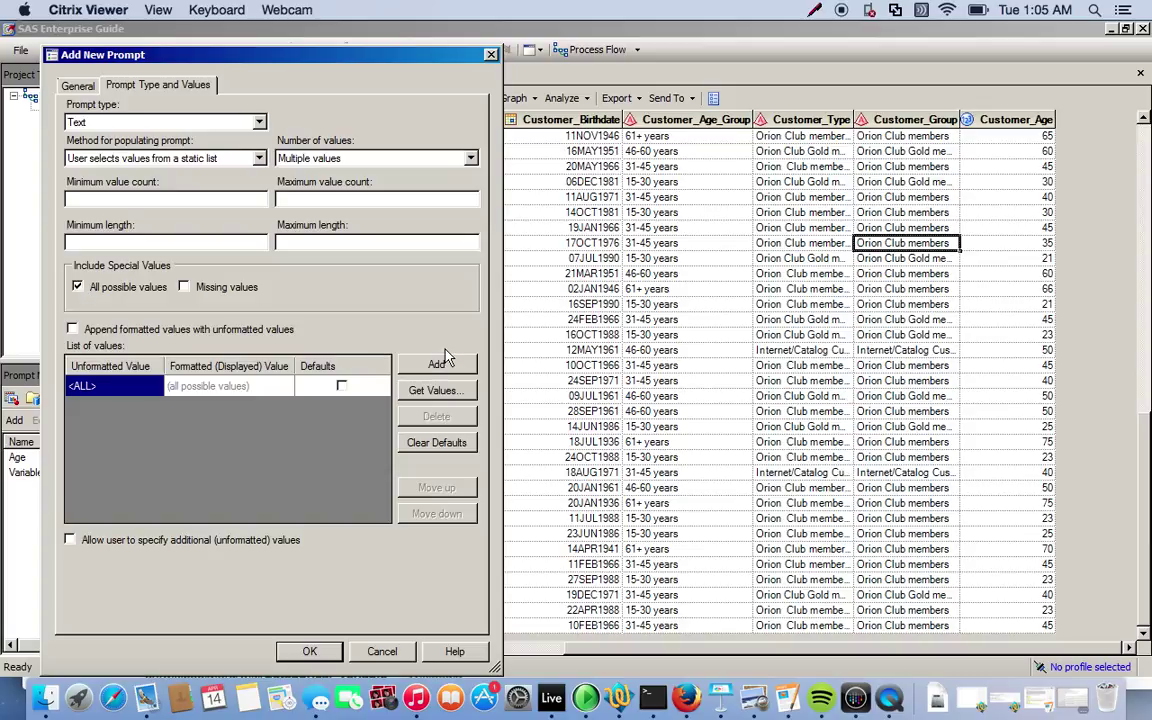
- Use customers.sas7bdat as the source for the prompt's values, with Customer_Group as both the unformatted and the formatted value column
click(434, 391)
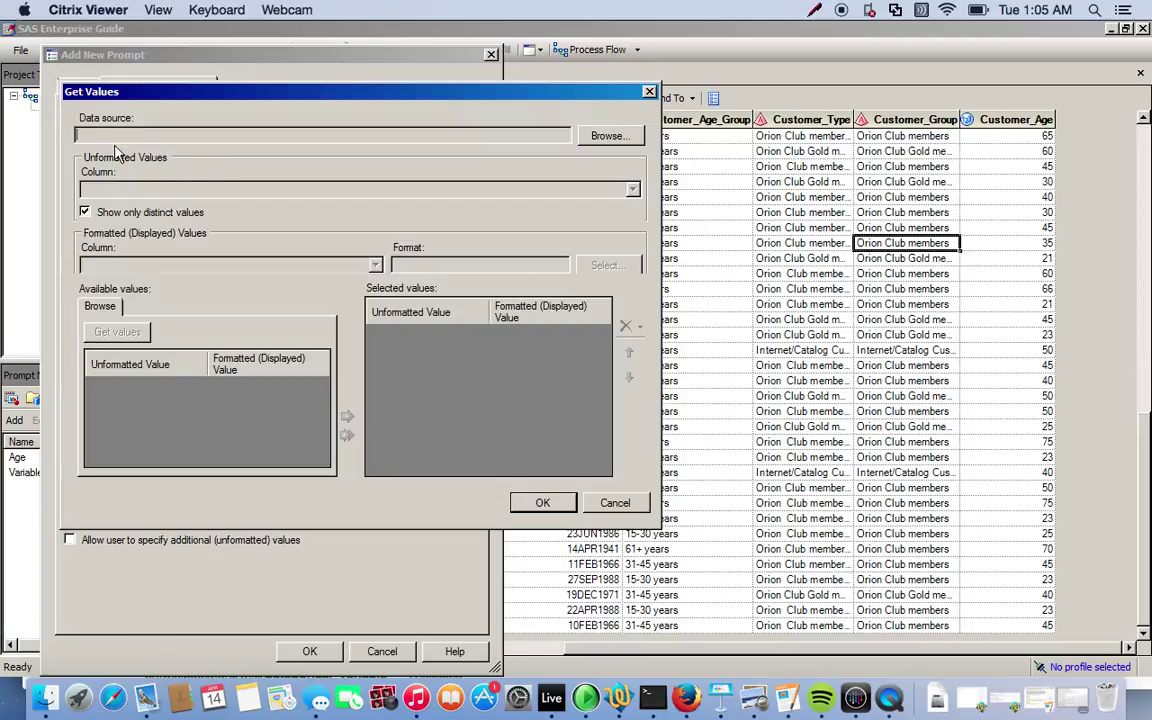
click(607, 137)
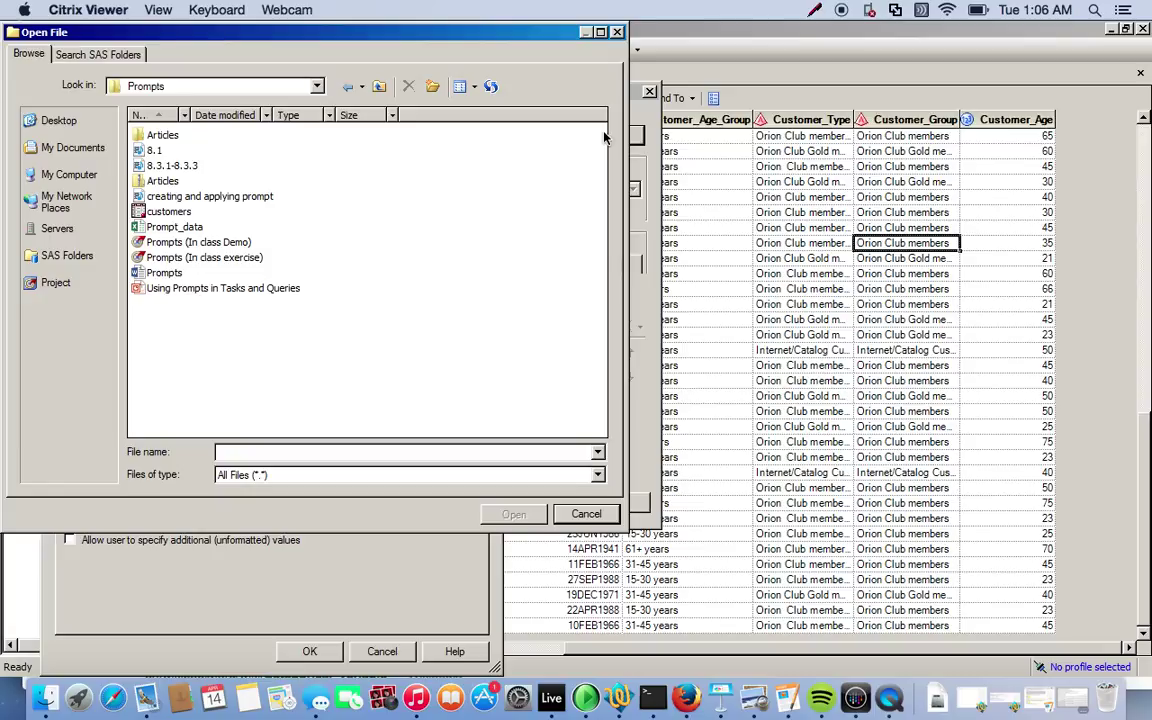
click(167, 213)
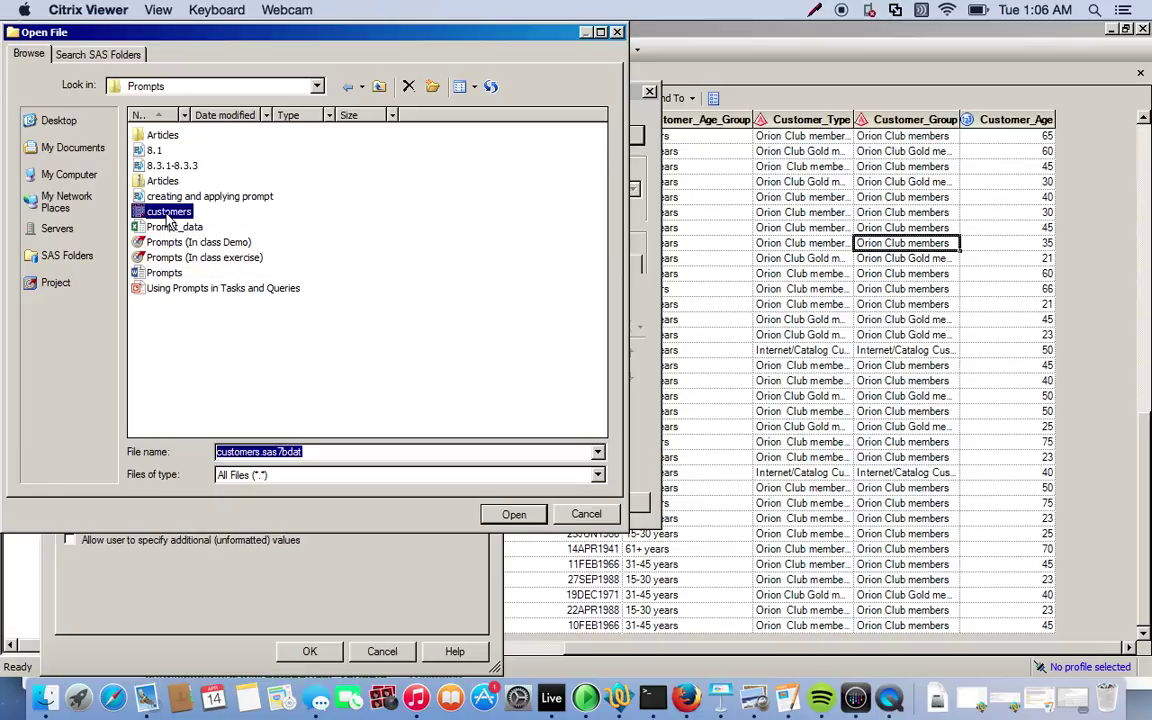
click(514, 514)
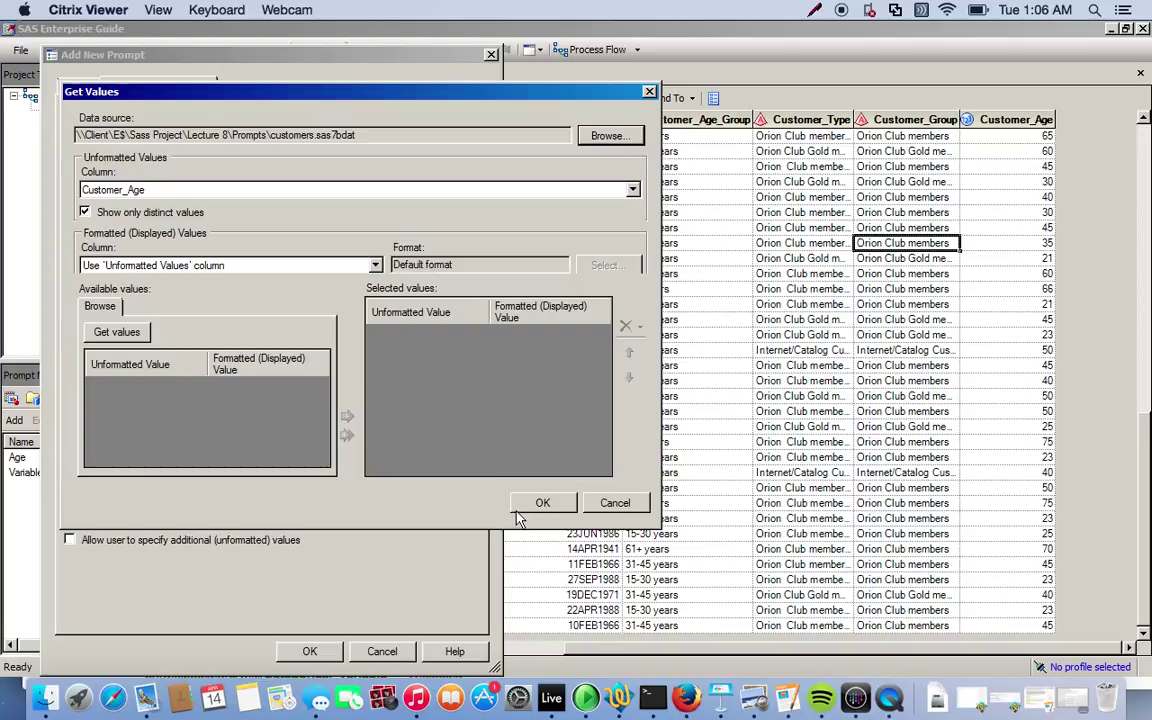
click(299, 194)
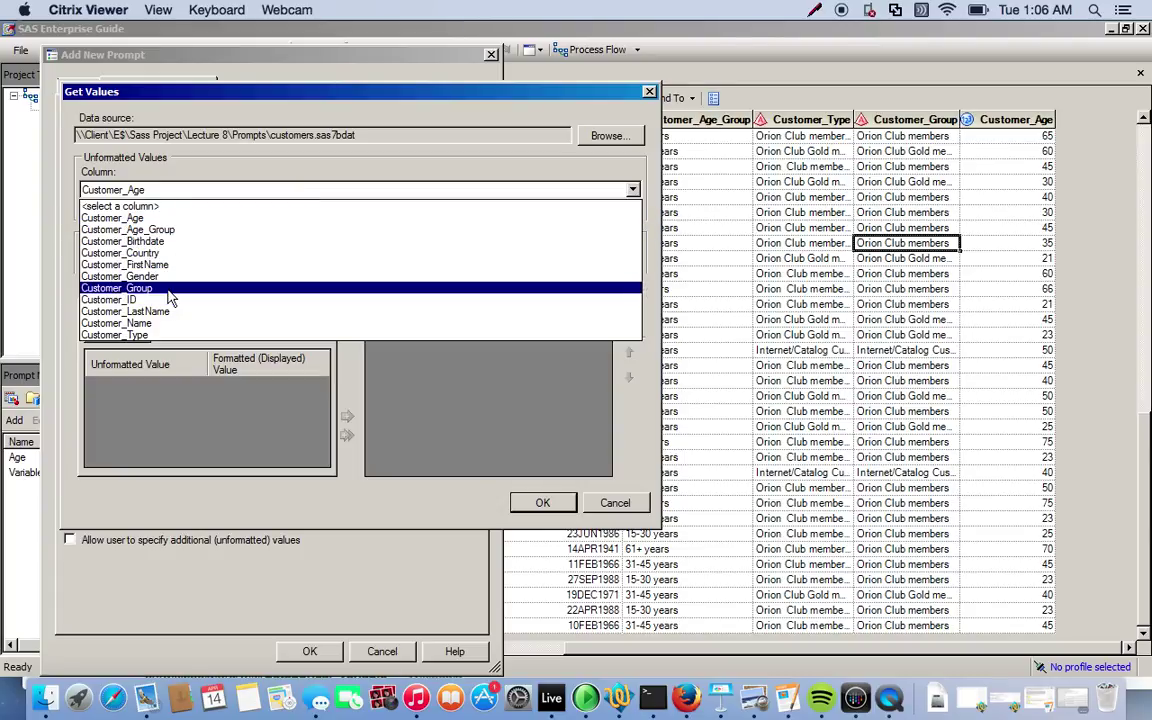
click(118, 288)
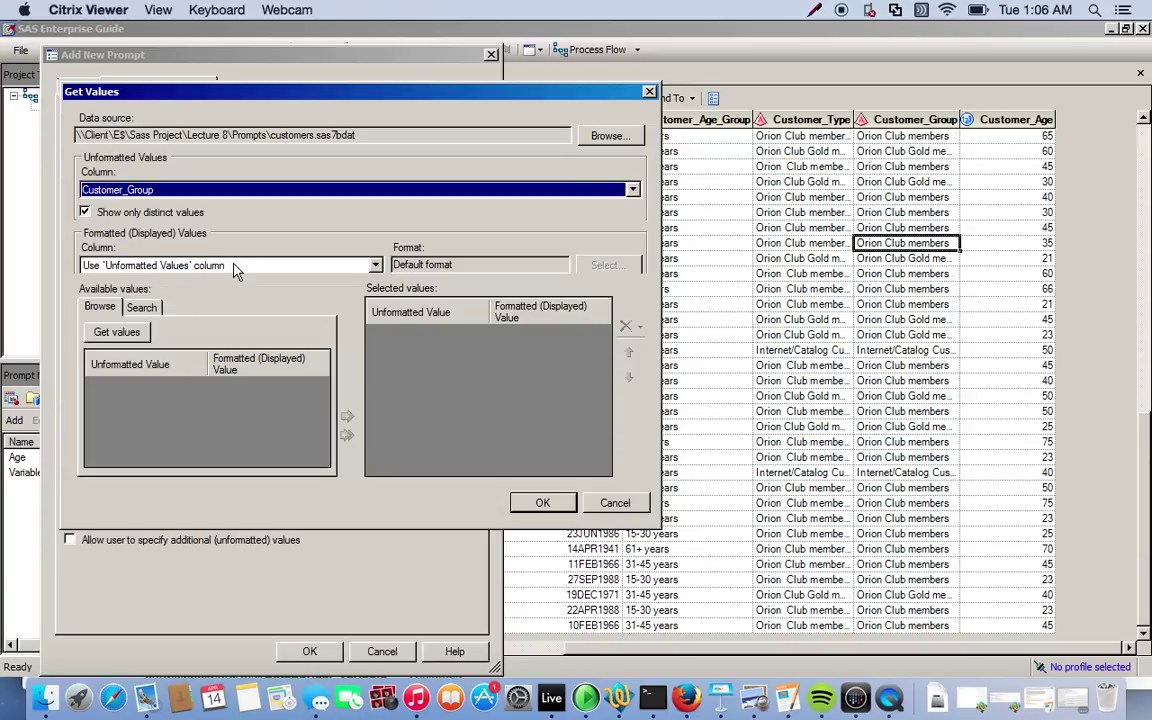
click(312, 266)
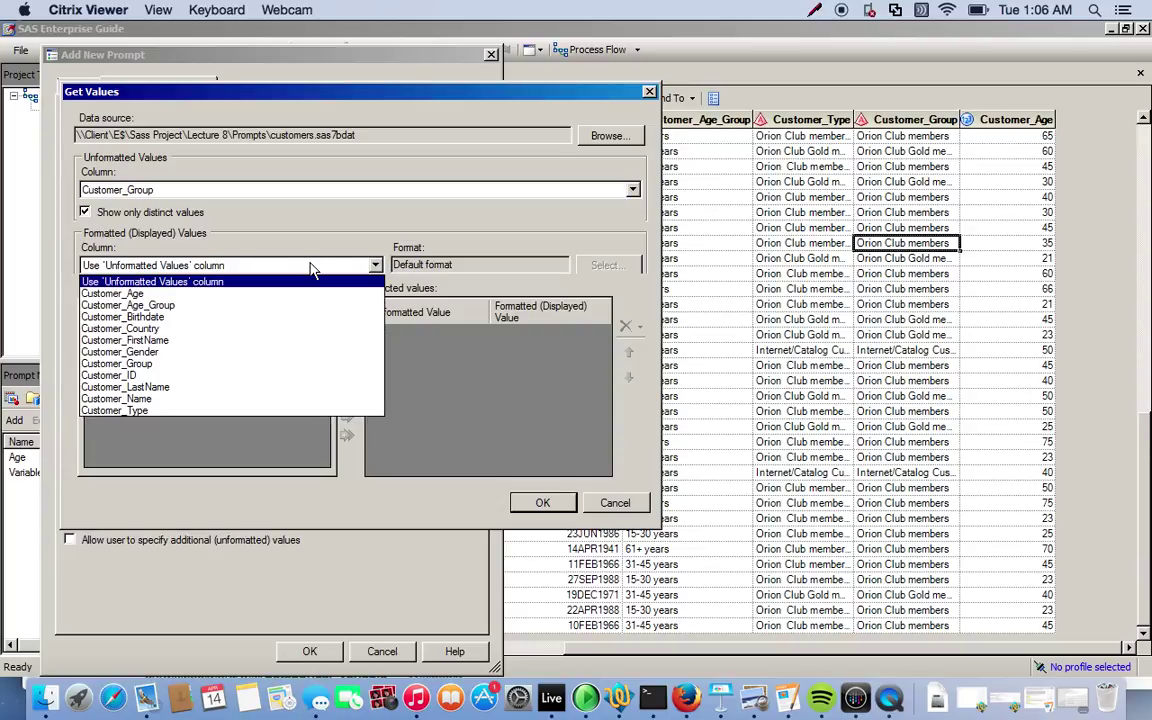
click(138, 364)
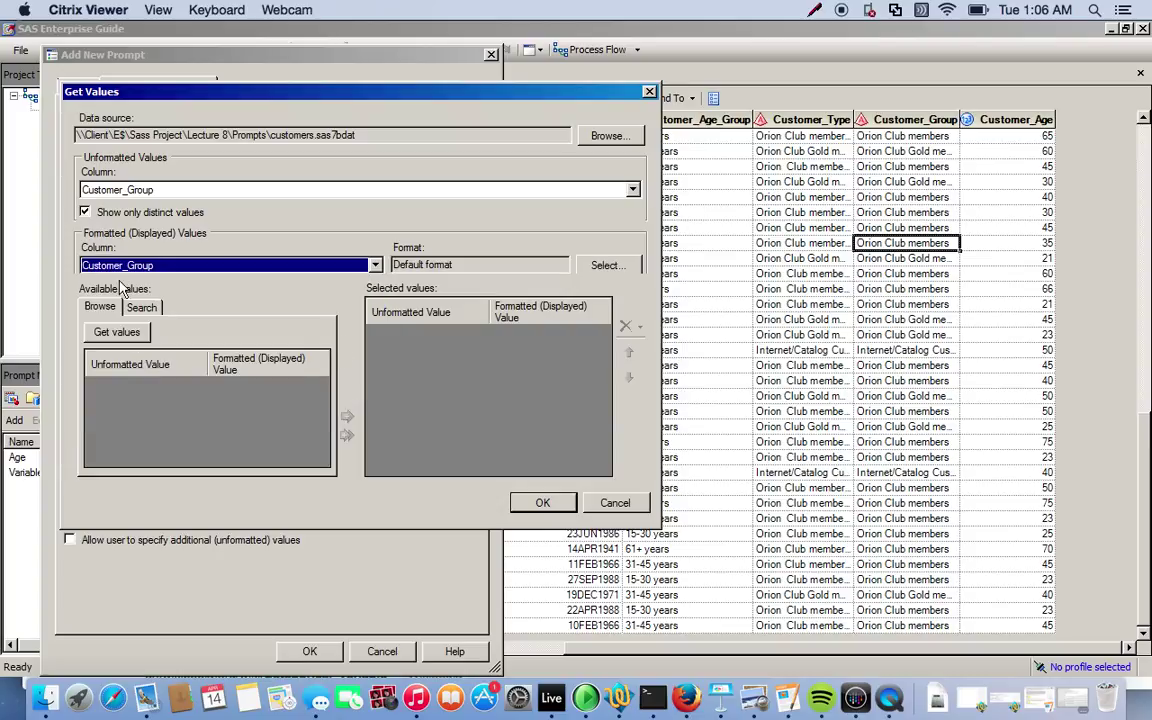
- Retrieve the distinct Customer_Group values, add all of them to the prompt's list of values, and save the prompt
click(115, 336)
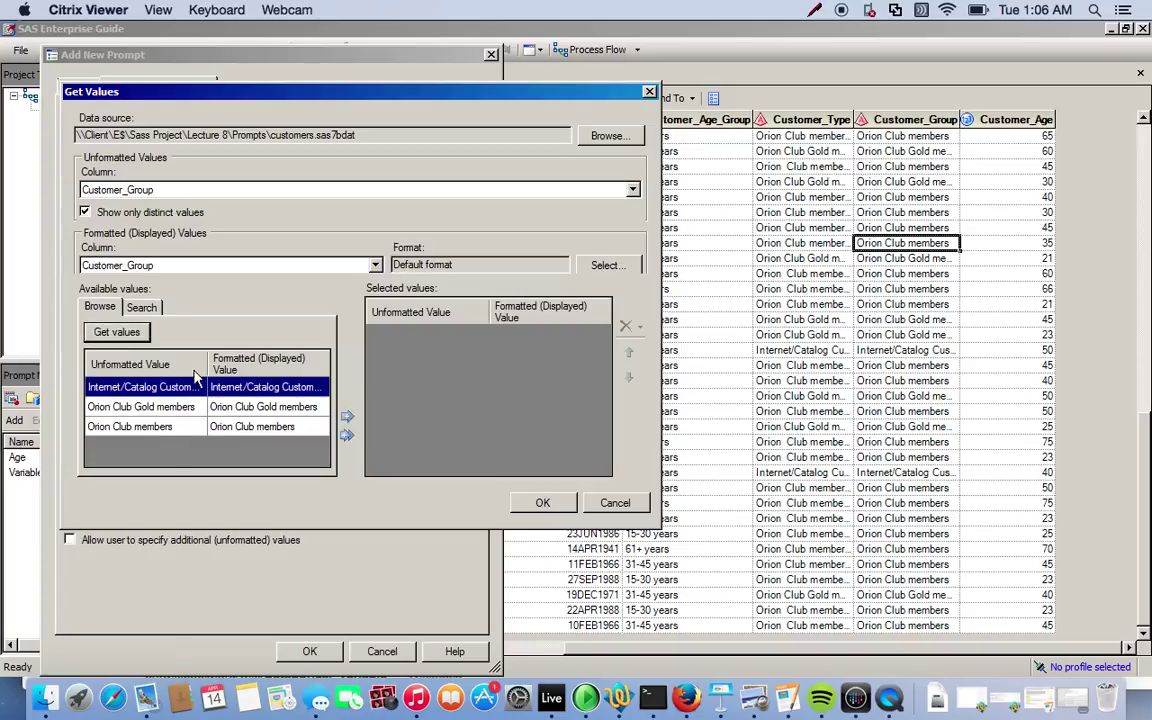
click(345, 437)
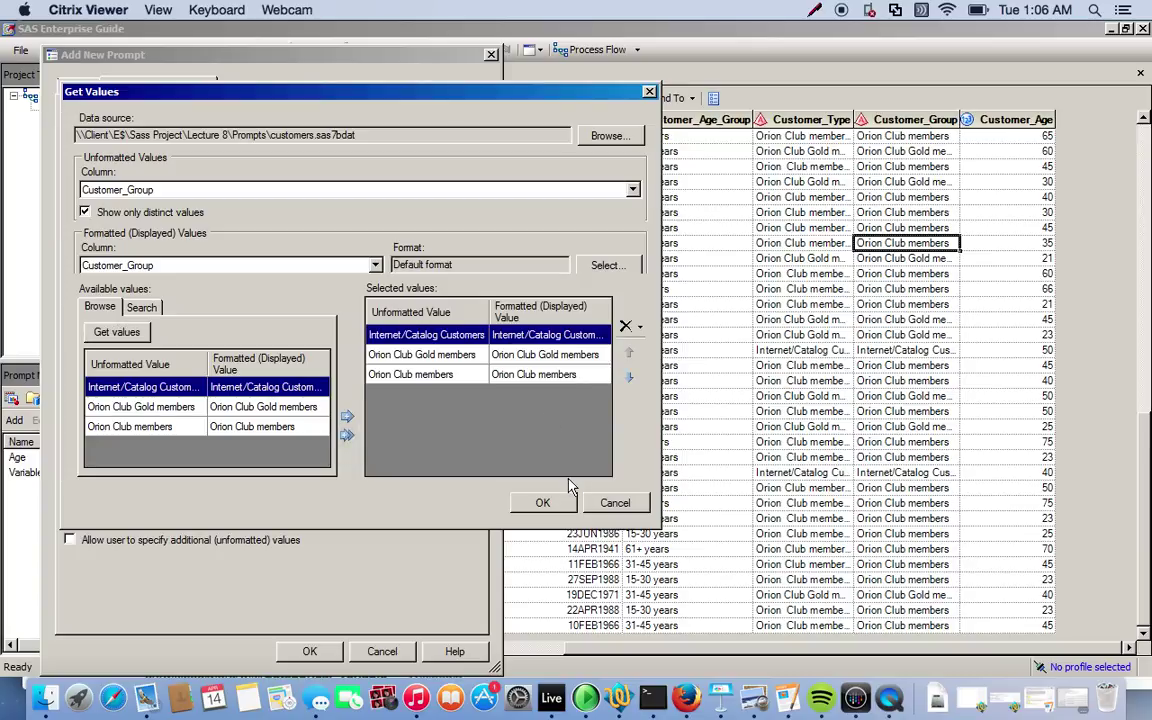
click(543, 502)
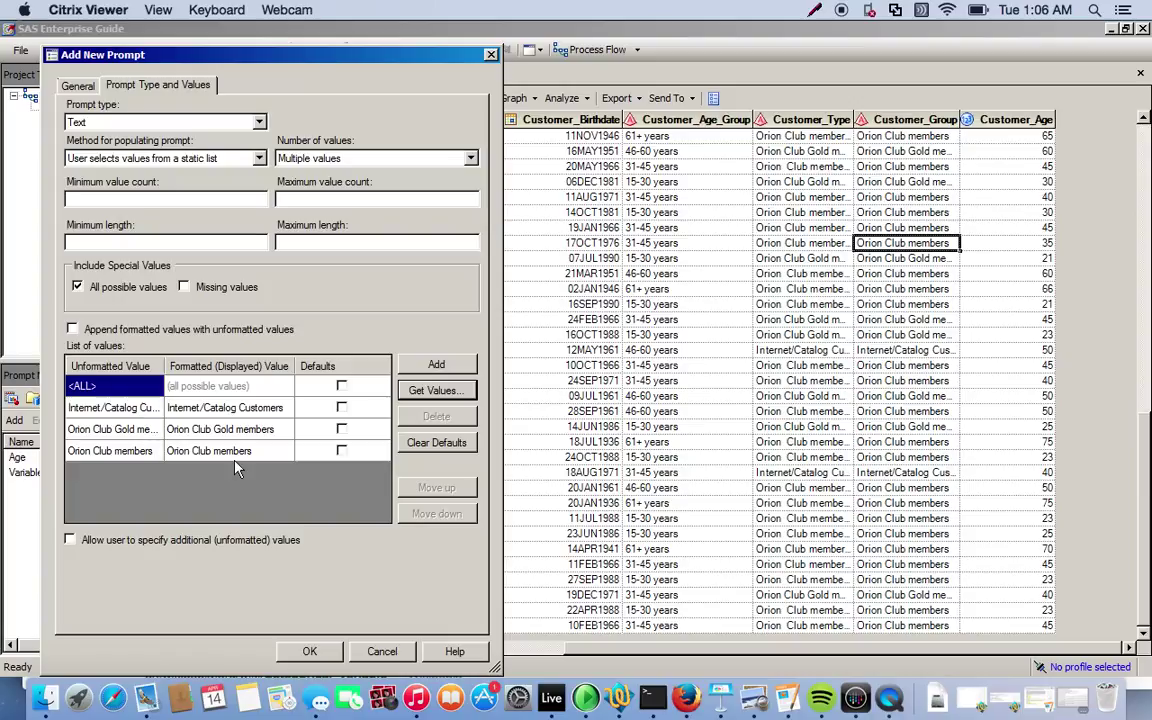
click(309, 651)
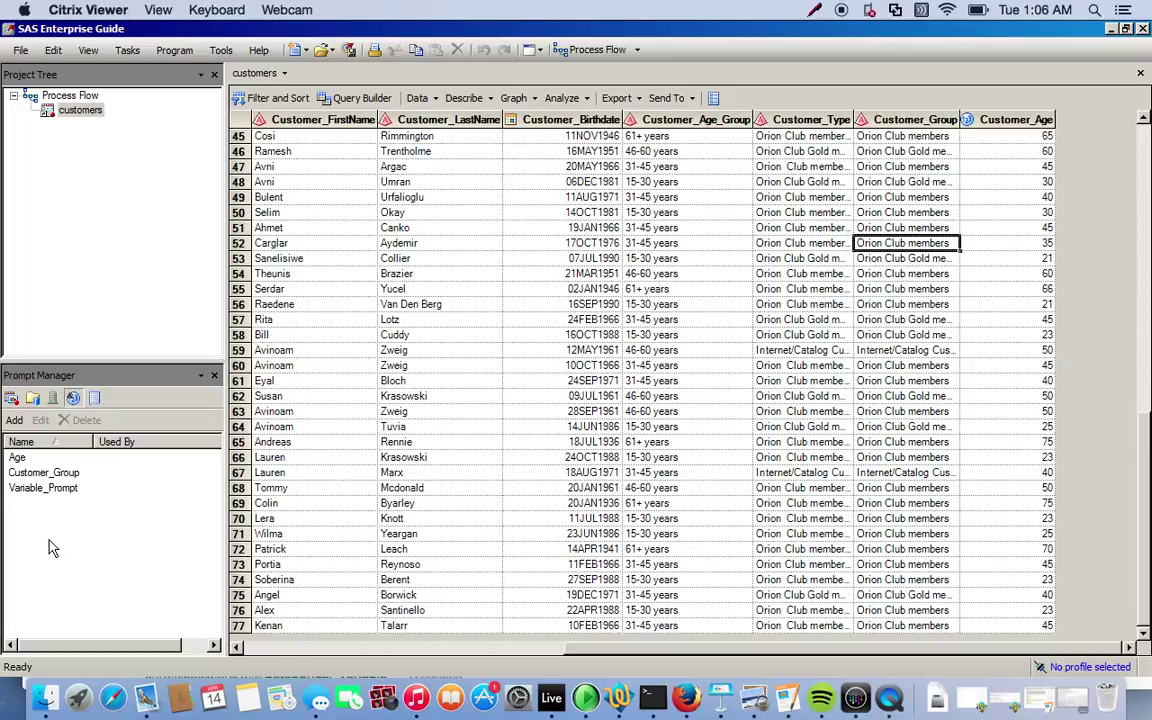
- Start a query on the customers table and add all of its columns to the selected data
click(341, 102)
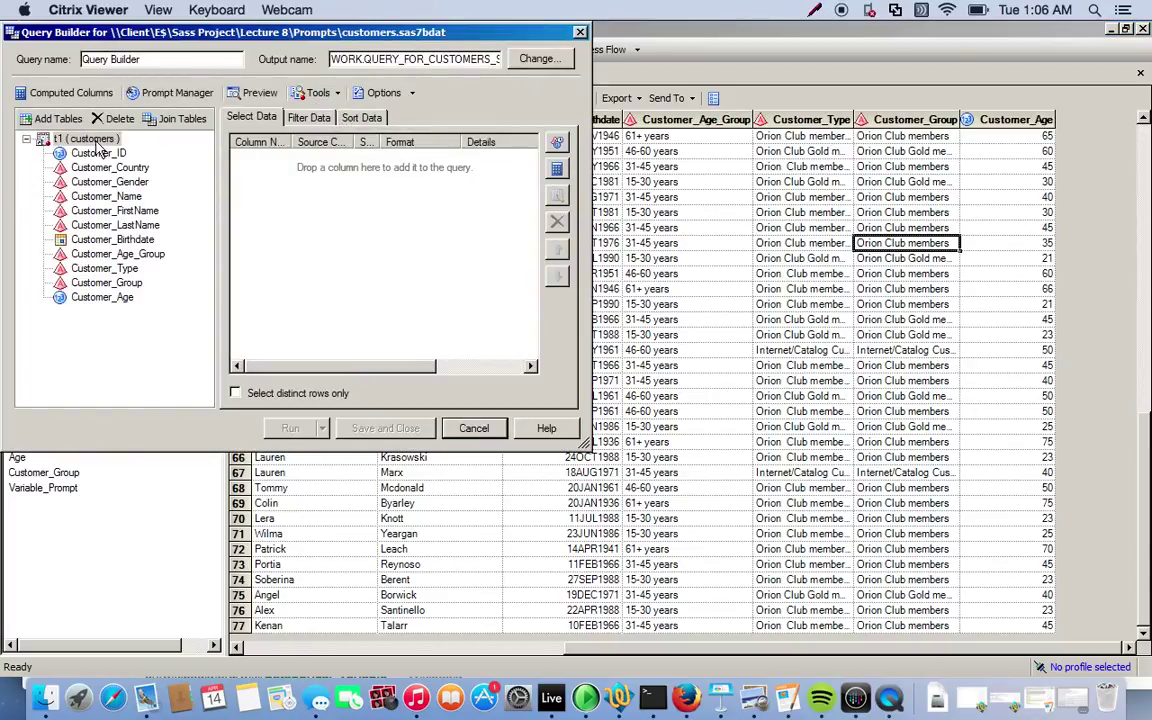
drag(88, 139, 303, 175)
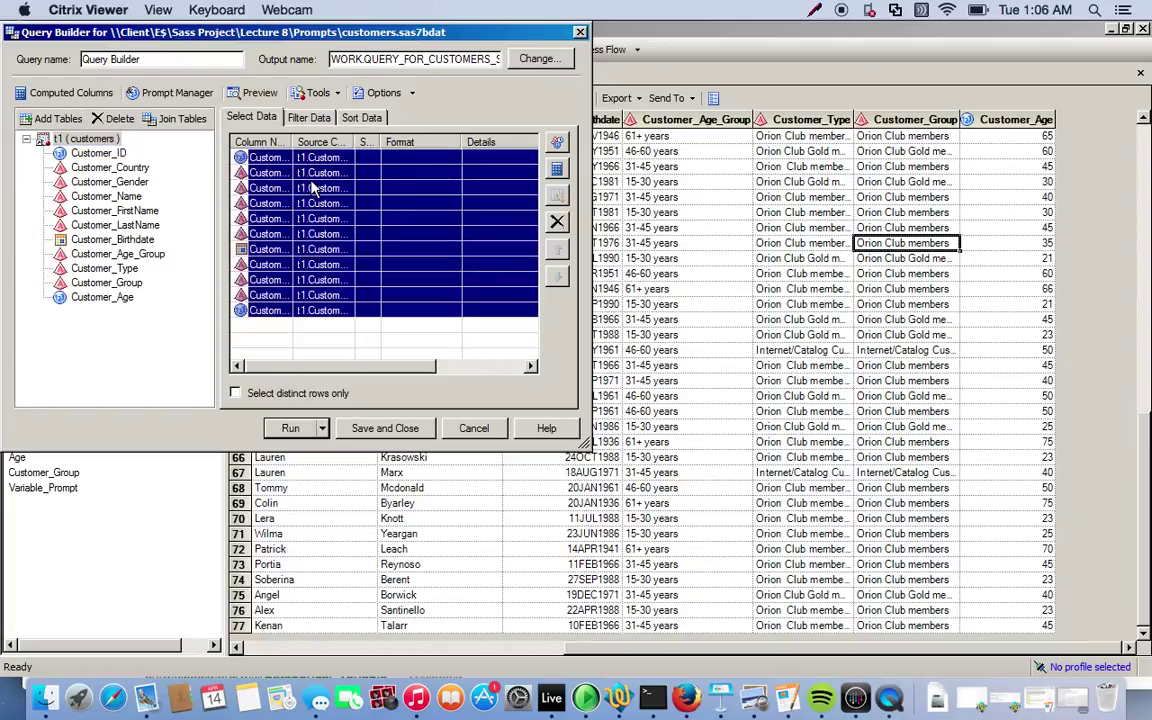
- Create a new basic filter for the query on the Customer_Age column
click(310, 118)
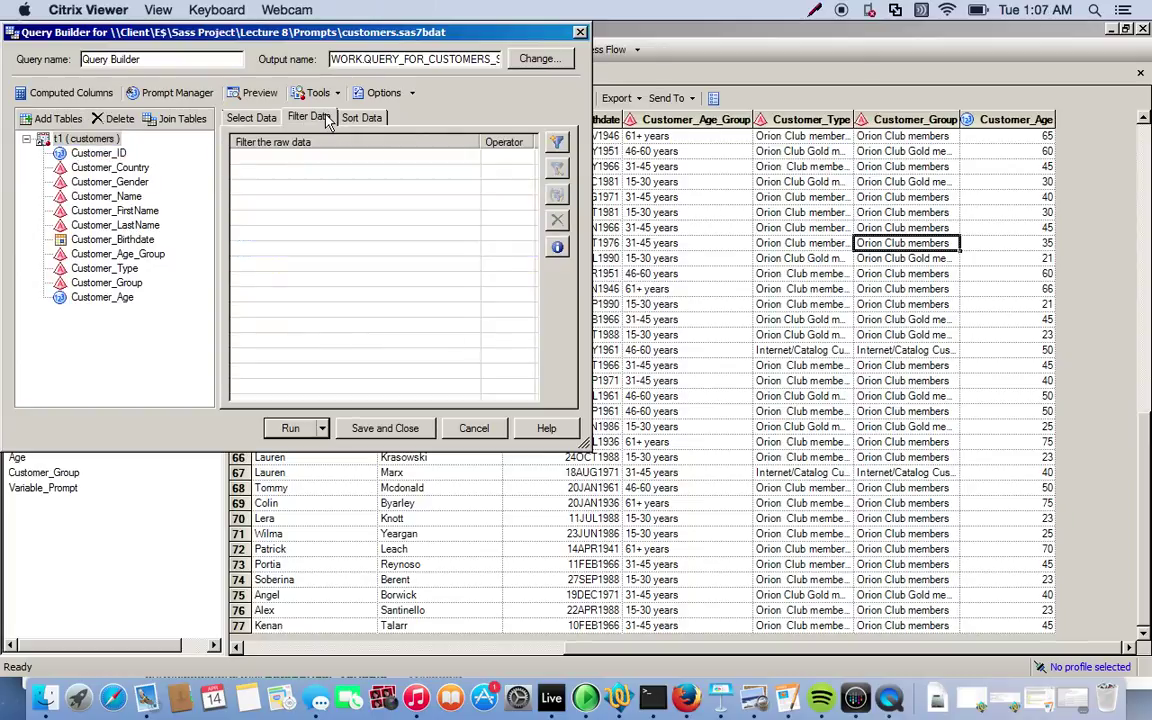
click(557, 143)
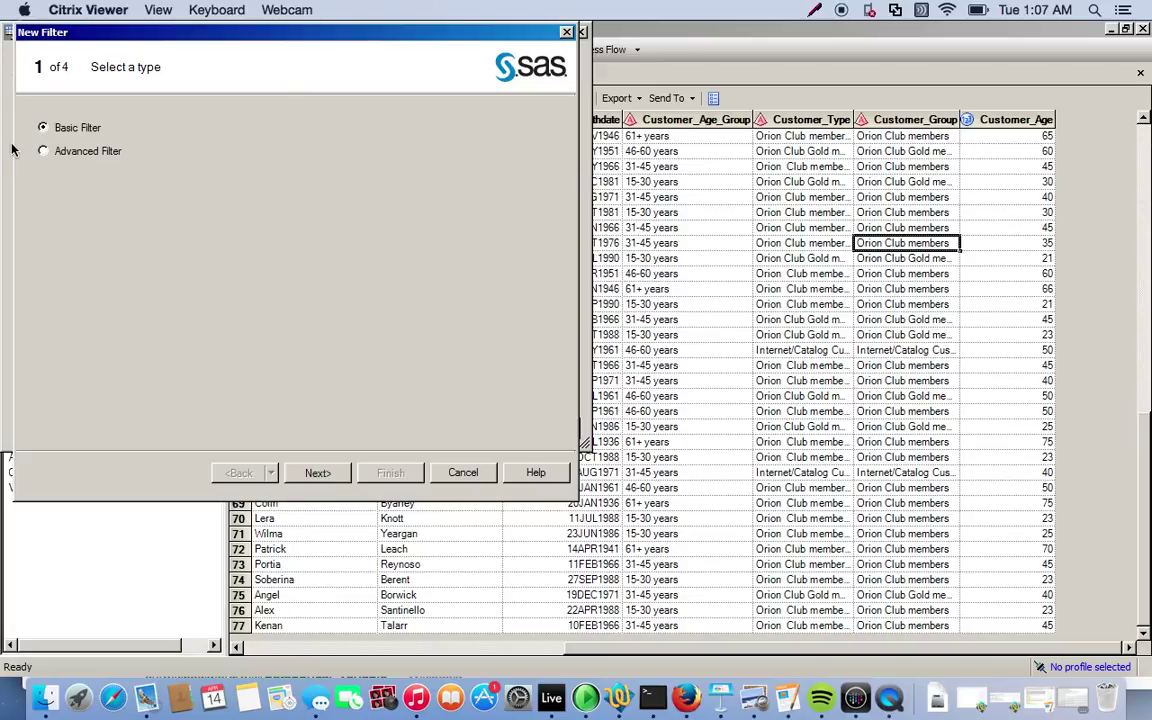
click(316, 474)
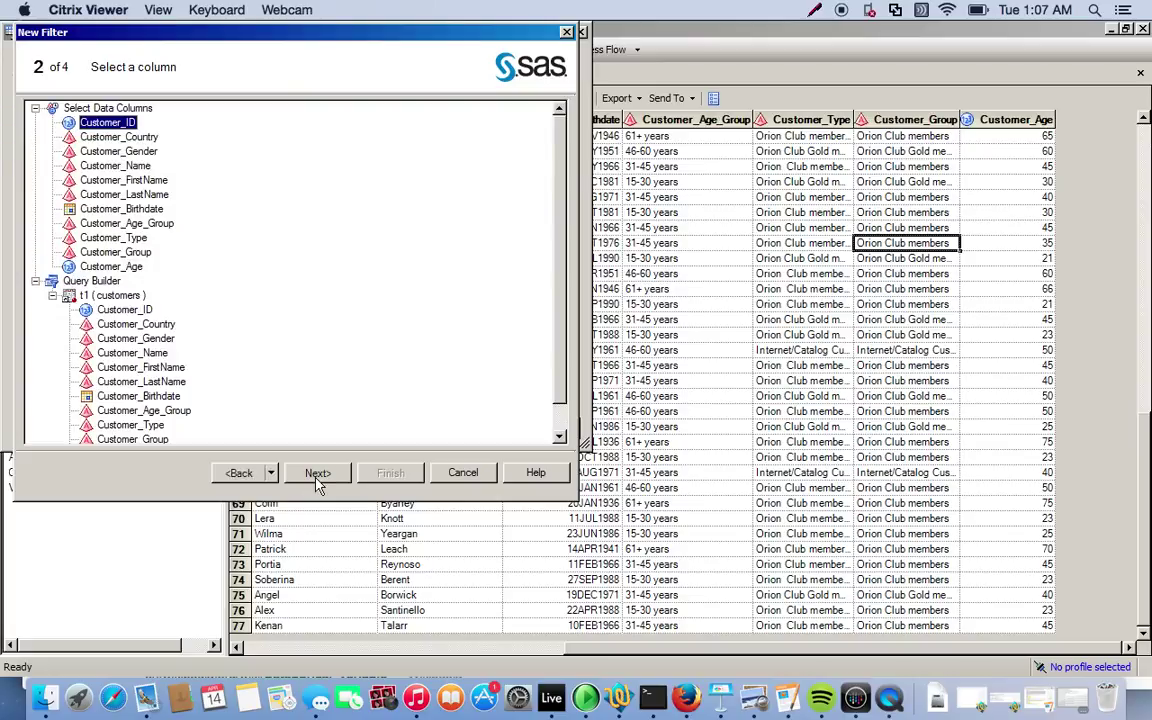
click(112, 266)
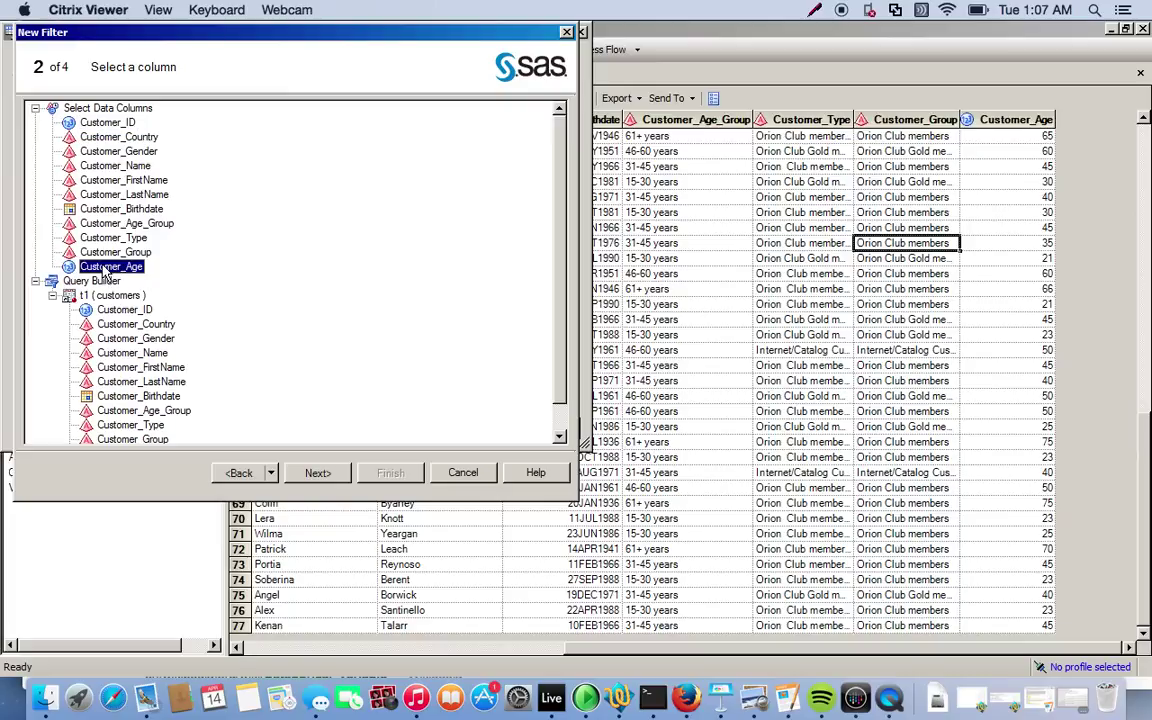
click(316, 474)
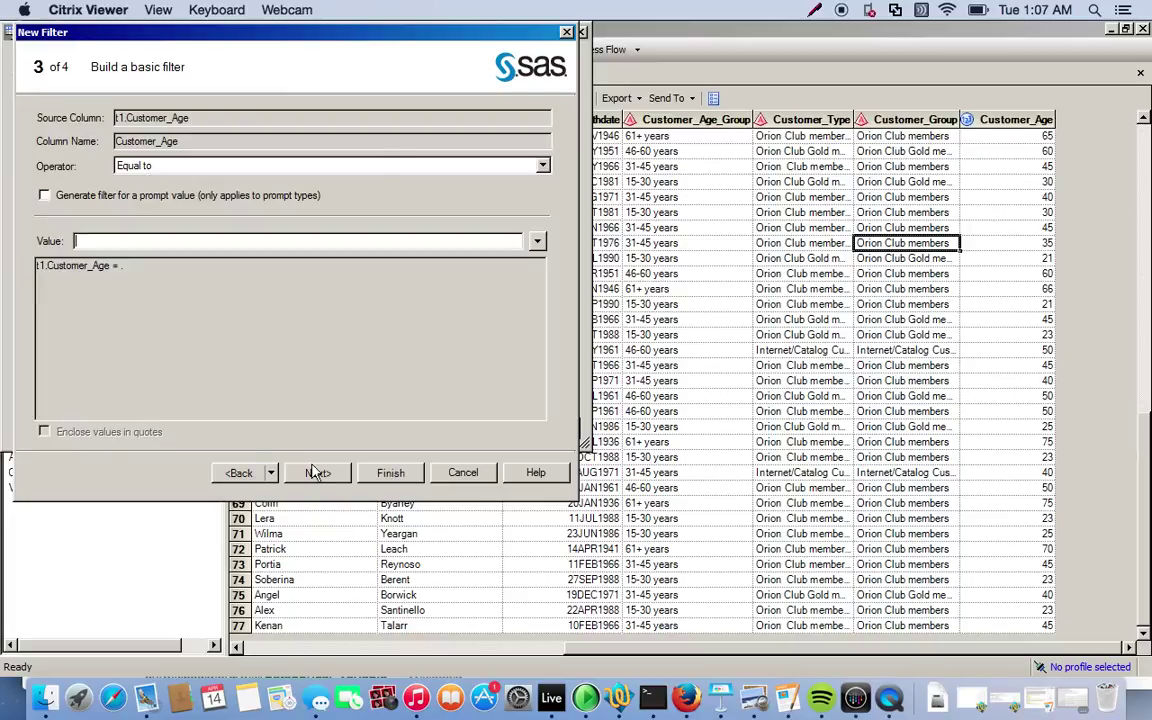
- Set the Customer_Age filter's operator to In a range with the &Age prompt as its value, and finish the filter
click(390, 168)
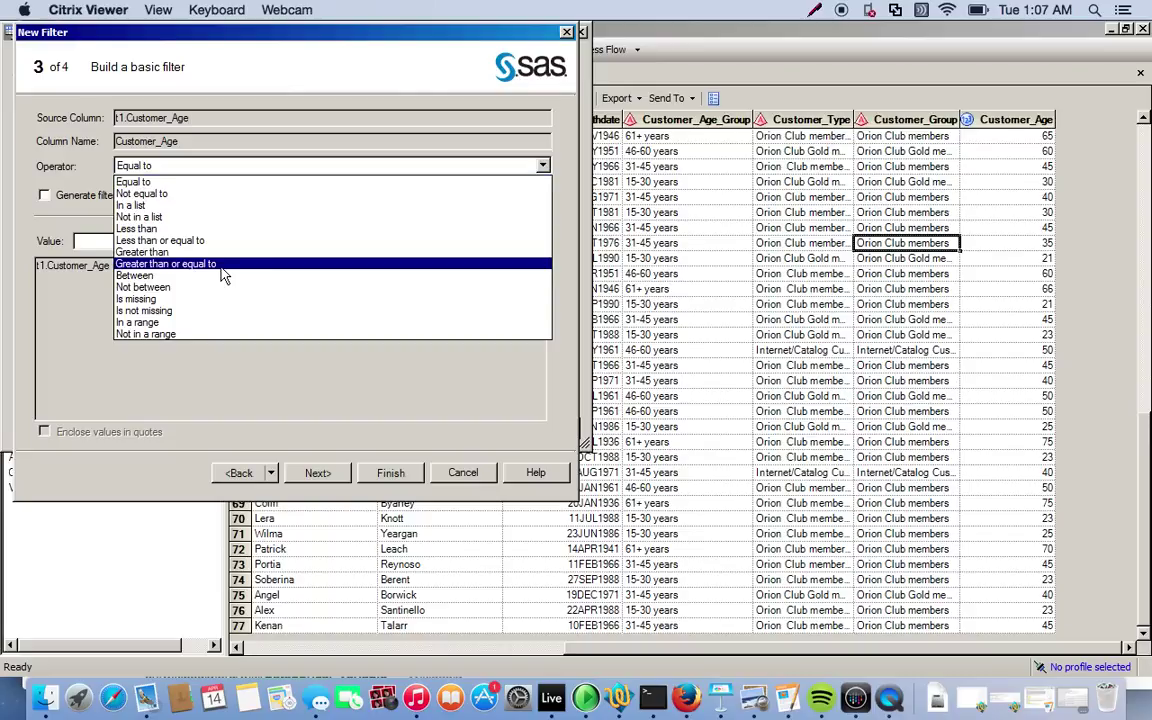
click(209, 323)
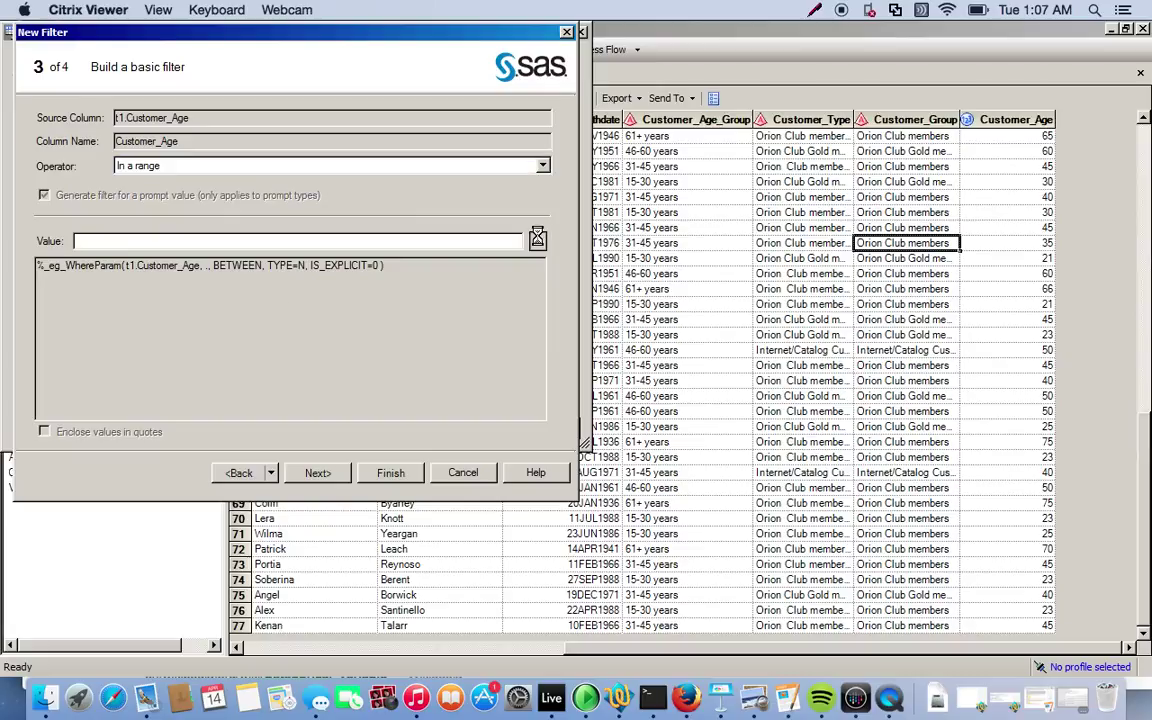
click(537, 241)
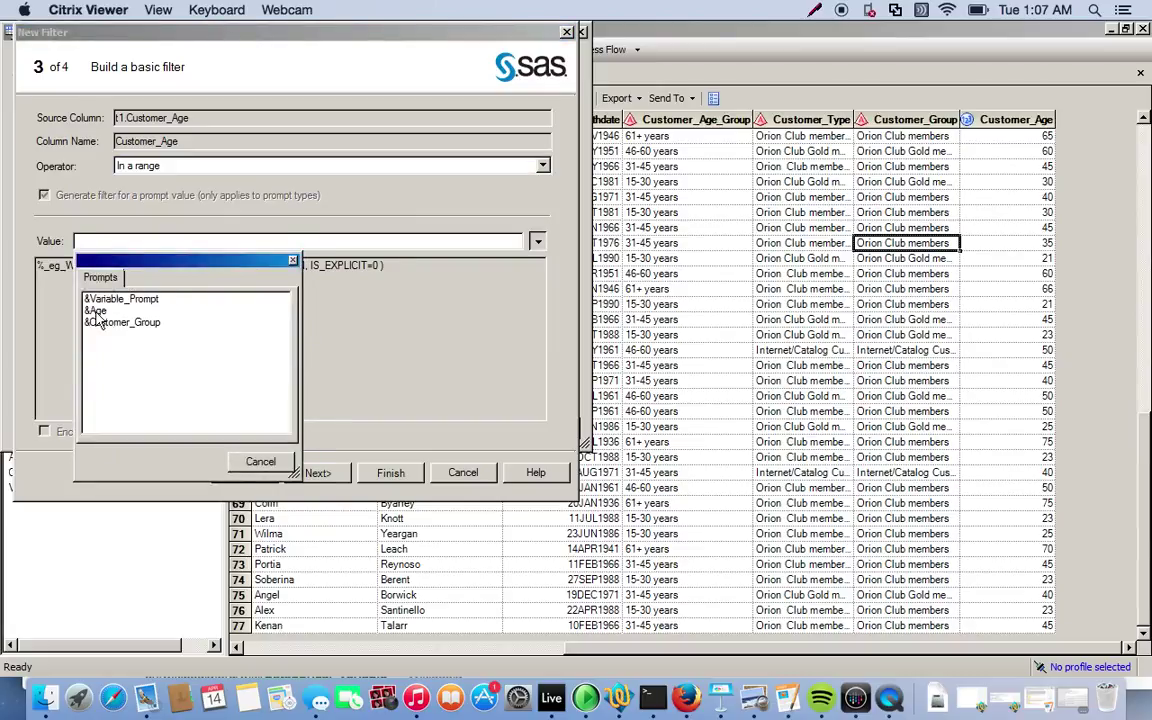
double_click(150, 311)
click(316, 474)
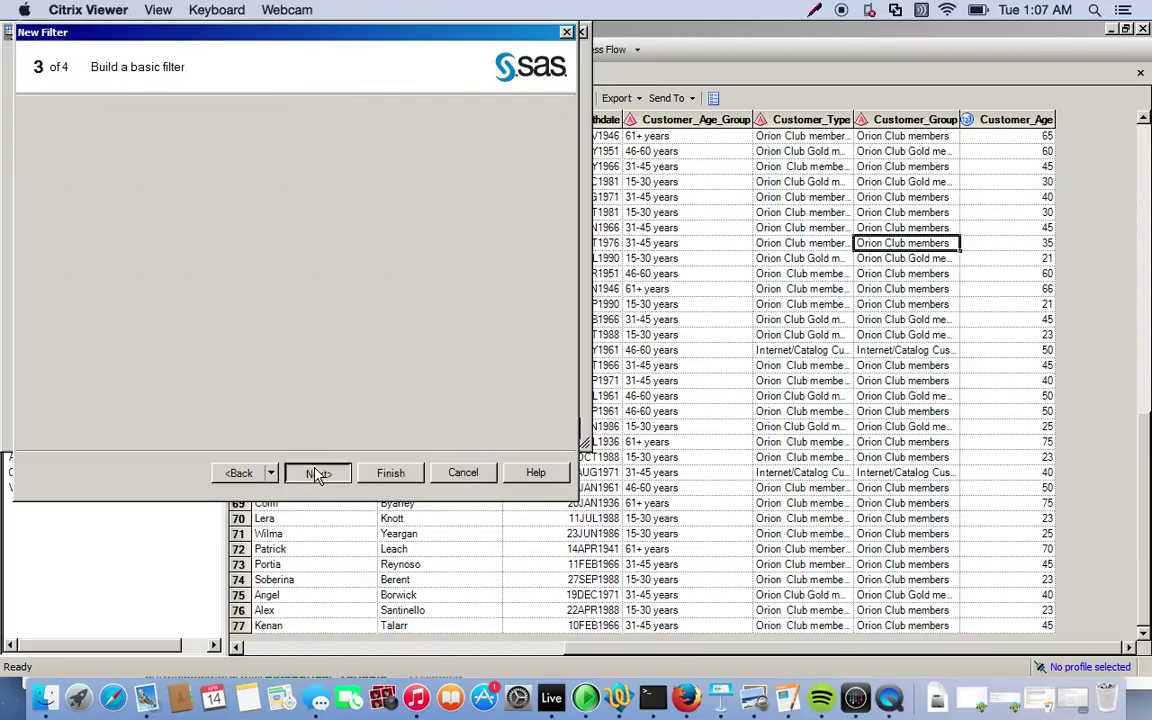
click(375, 477)
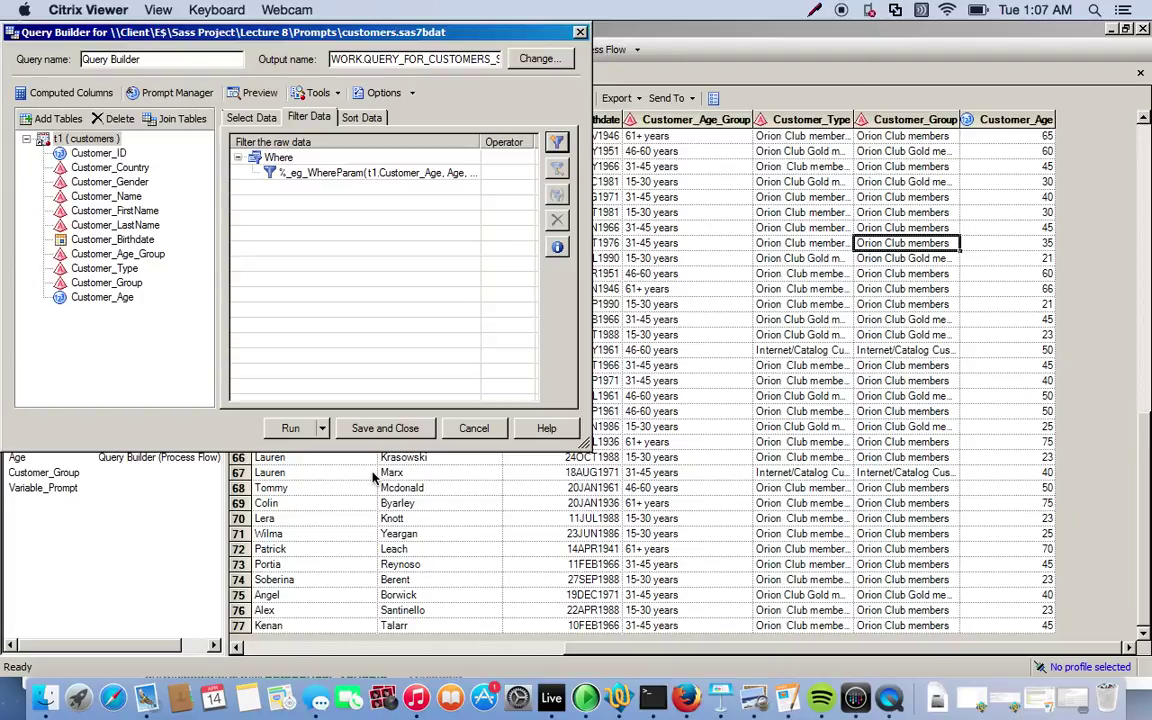
- Create another new basic filter for the query on the Customer_Group column
click(558, 143)
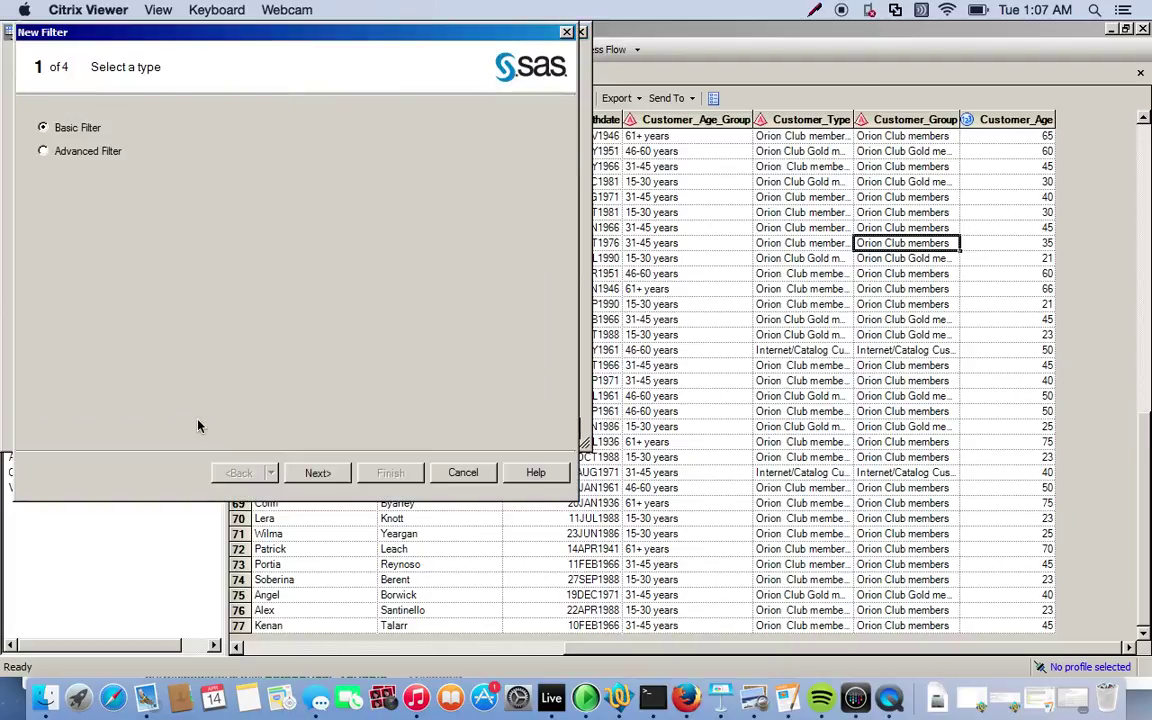
click(298, 473)
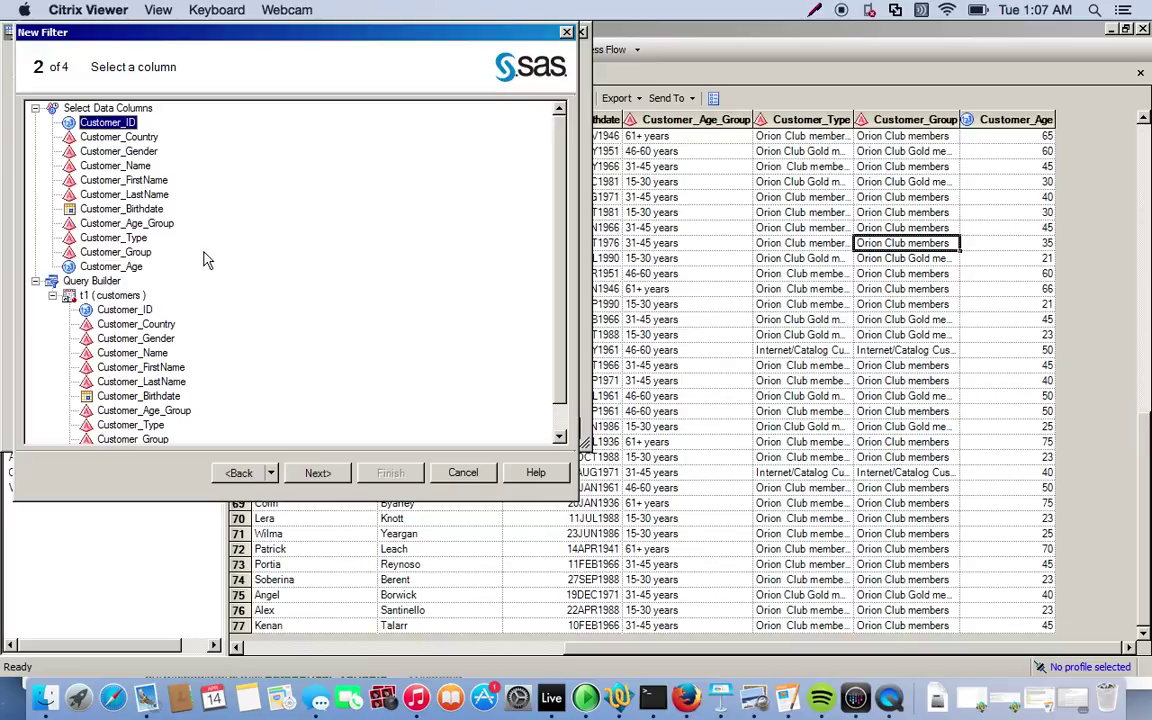
click(125, 253)
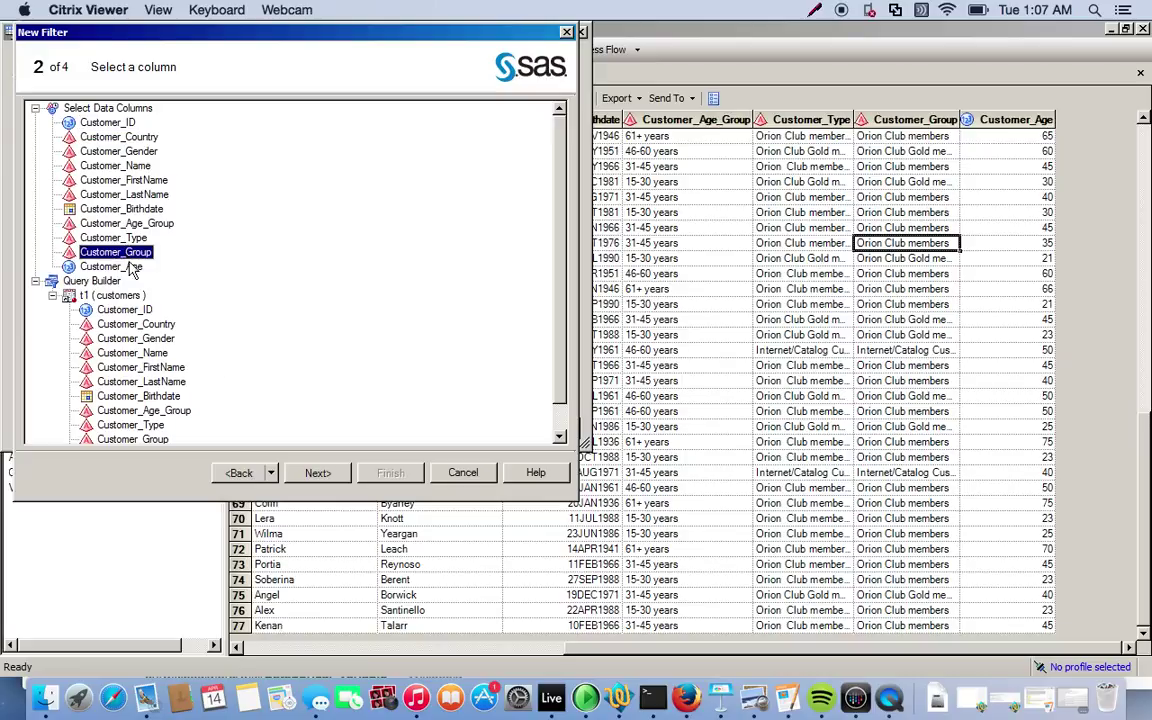
click(327, 474)
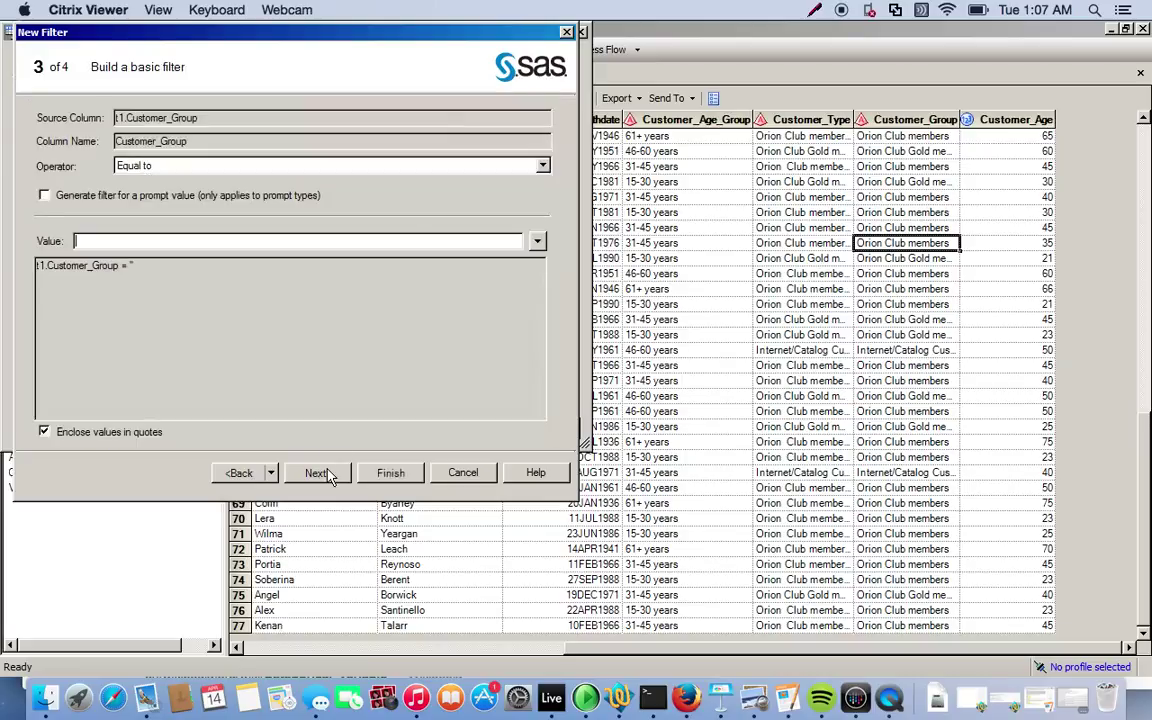
- Set the Customer_Group filter's operator to In a list, generate it for the &Customer_Group prompt value, and finish the filter
click(407, 168)
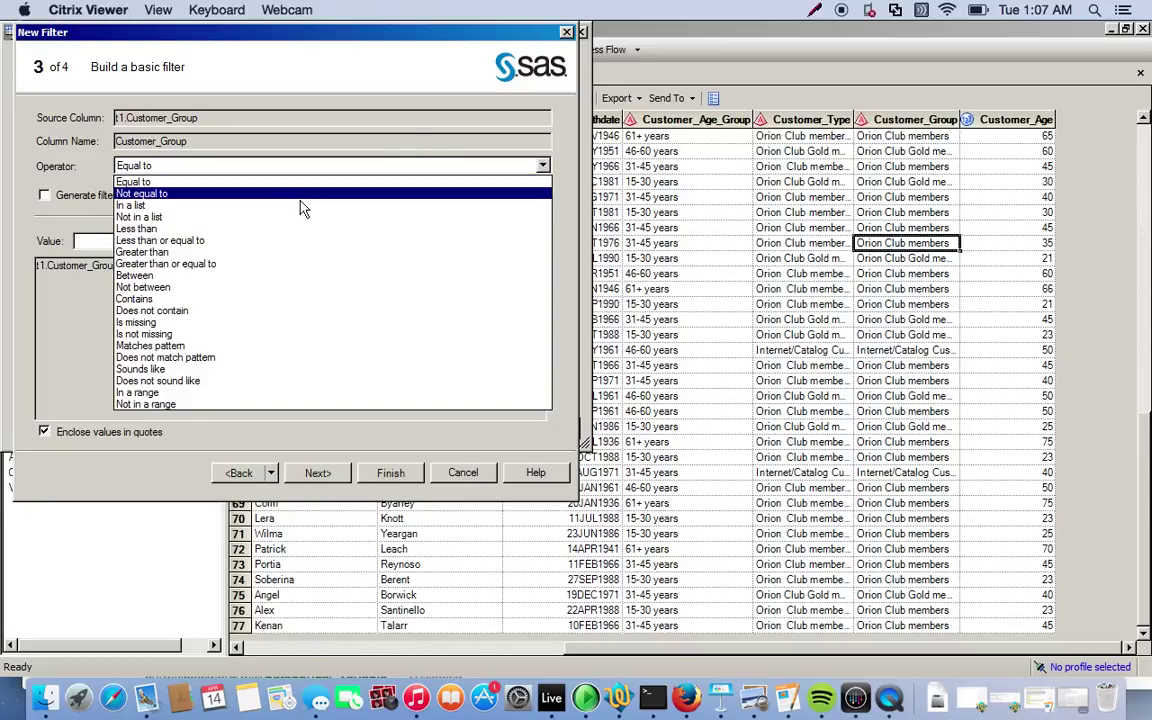
click(213, 205)
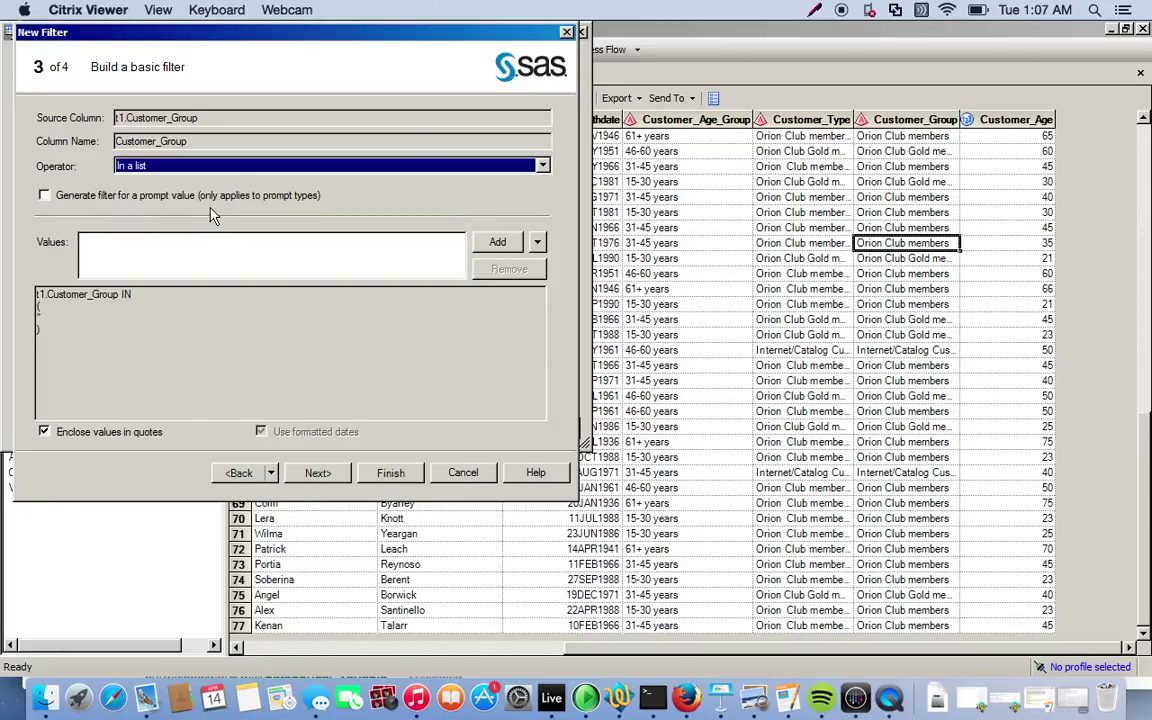
click(47, 196)
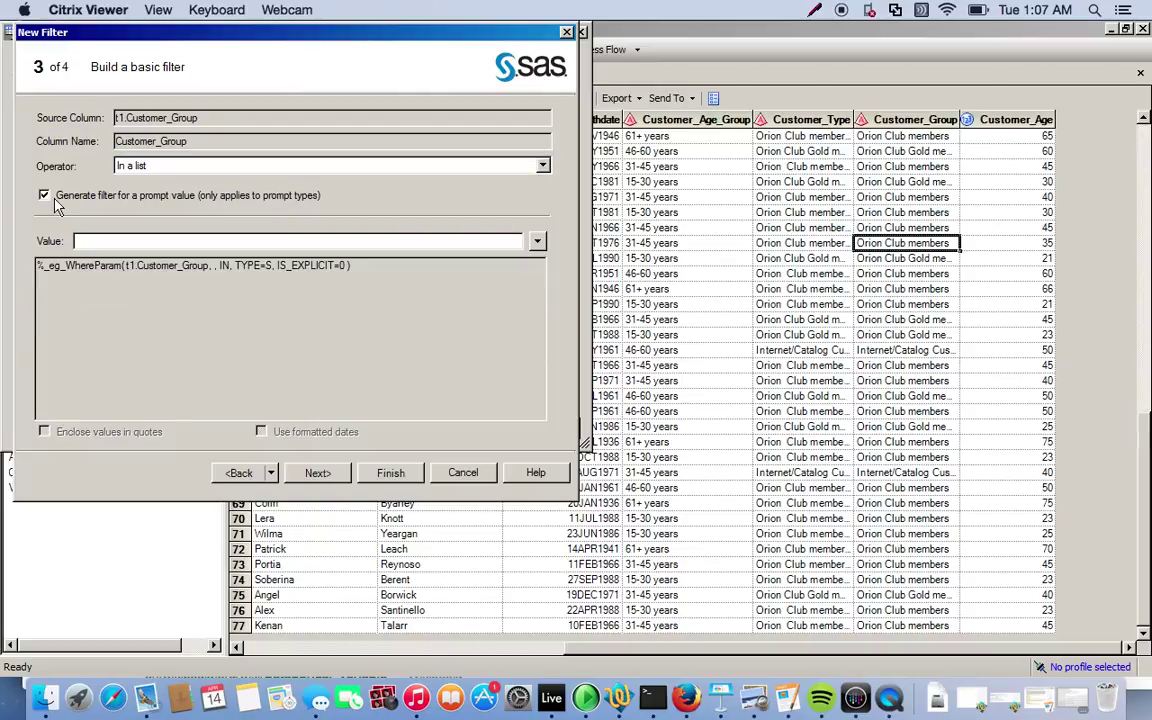
click(537, 241)
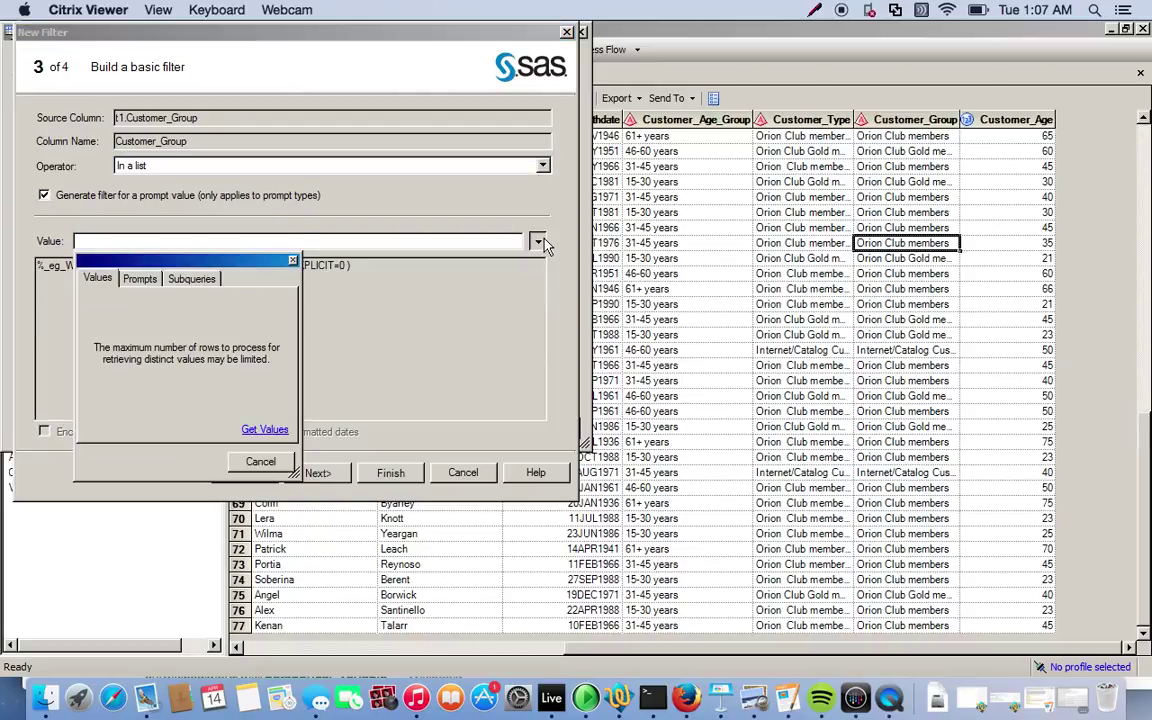
click(140, 279)
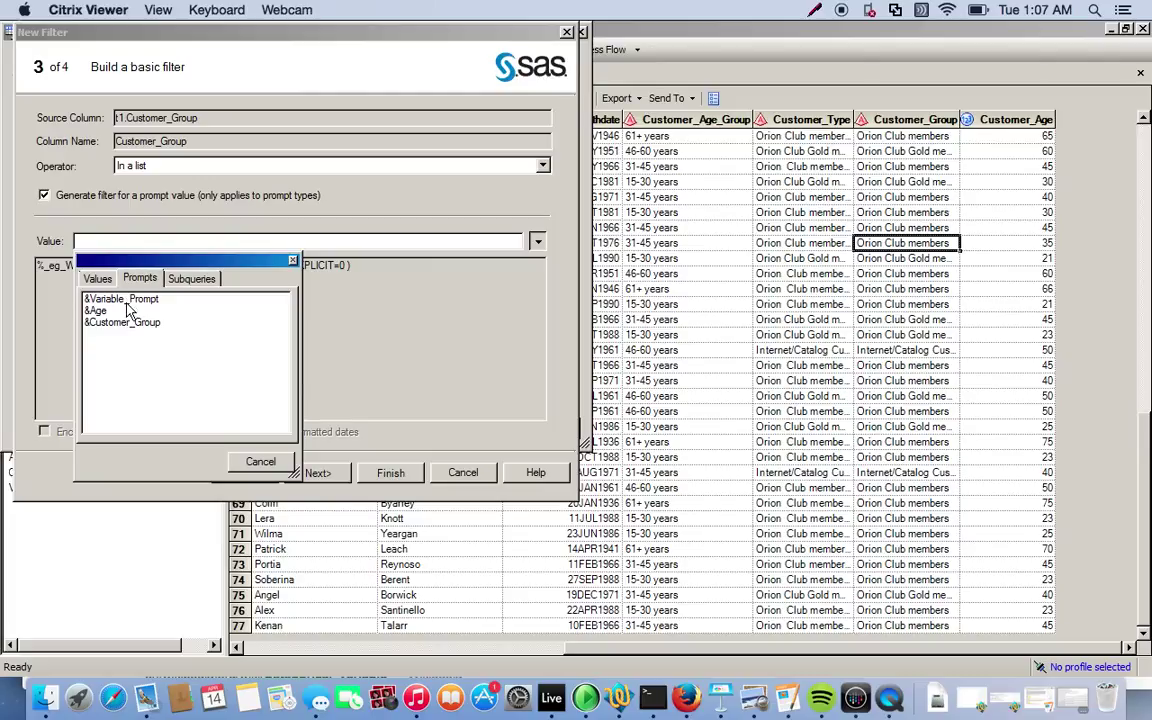
click(120, 320)
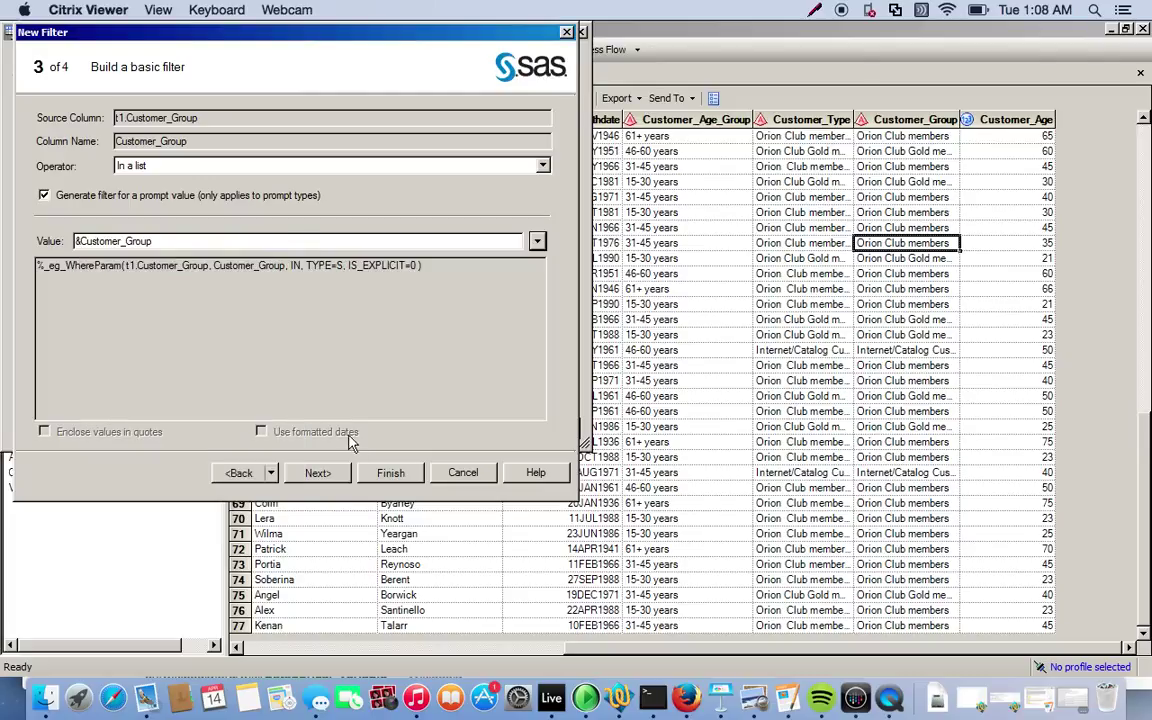
click(332, 474)
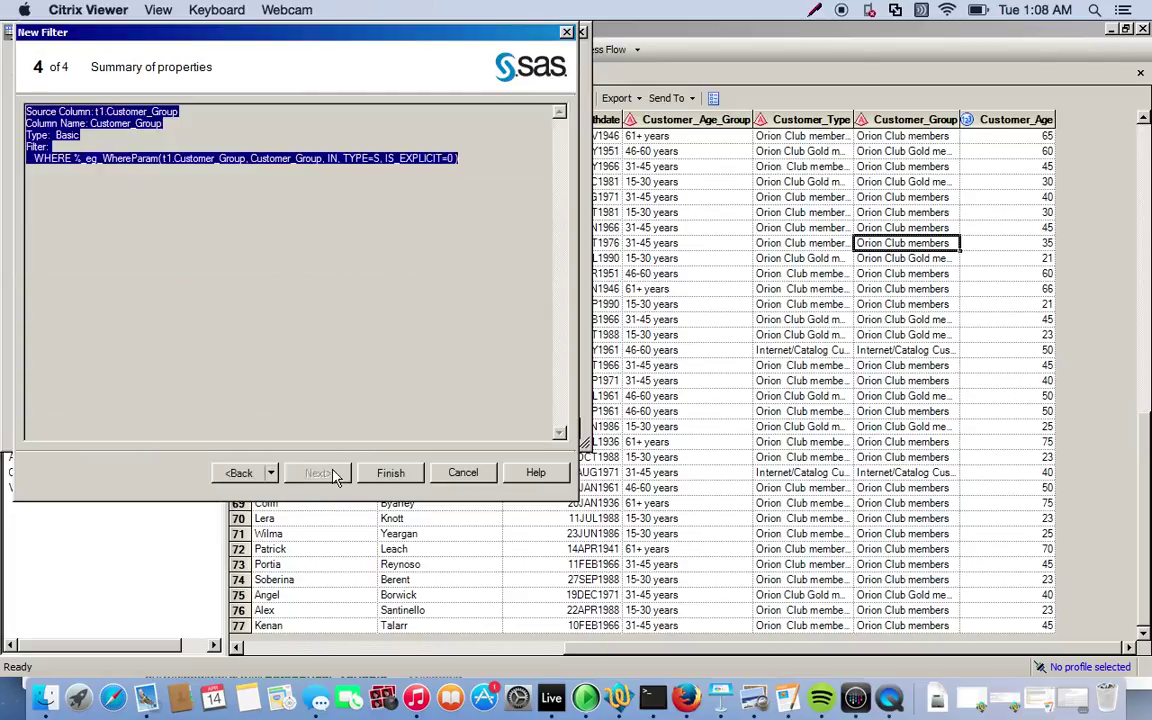
click(388, 473)
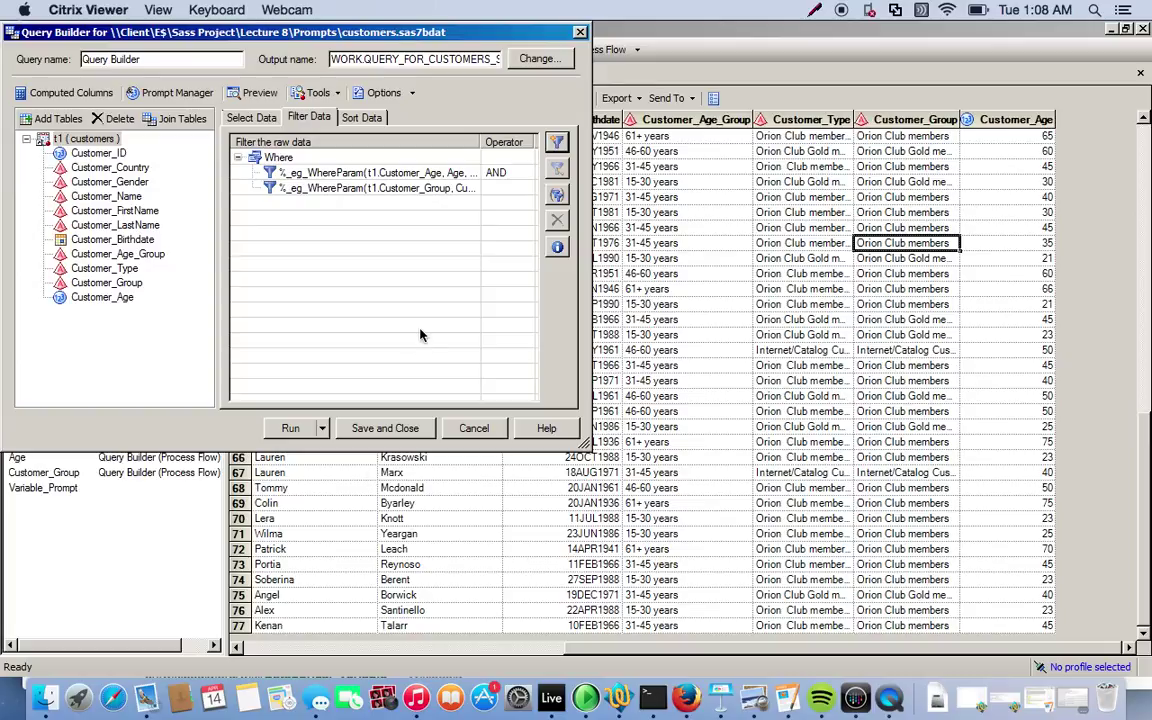
- Sort the query by Customer_Age in ascending order, and run it but cancel the request for prompt values
click(362, 118)
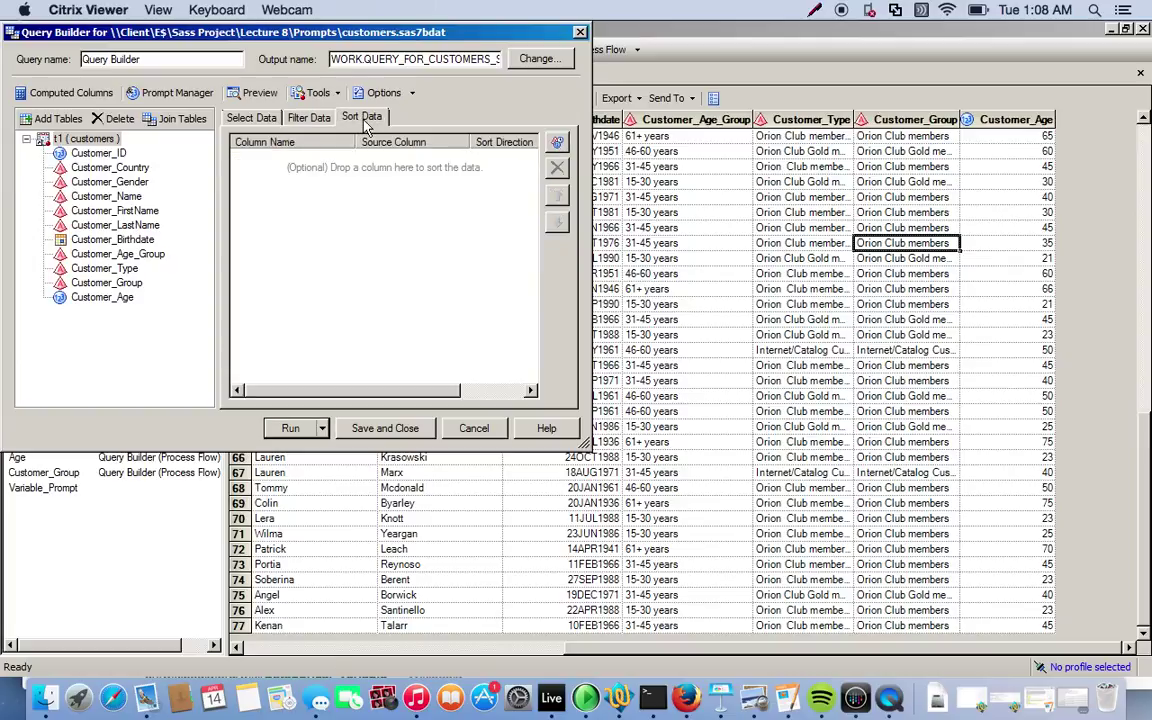
click(558, 143)
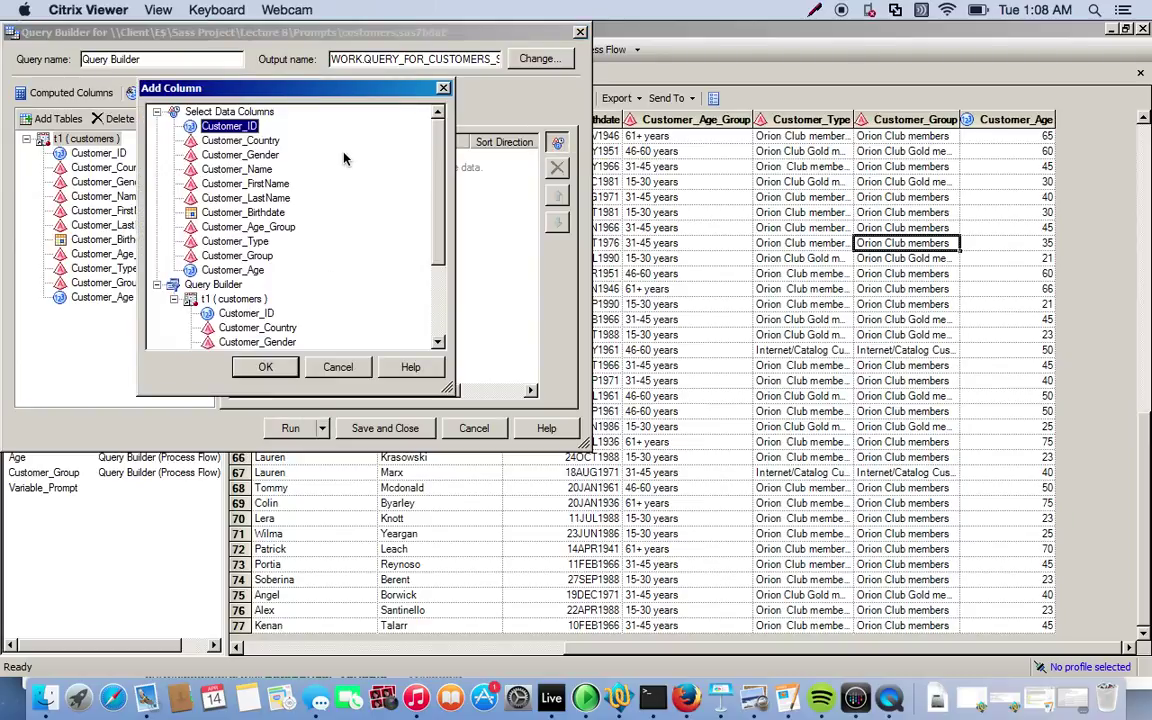
click(233, 270)
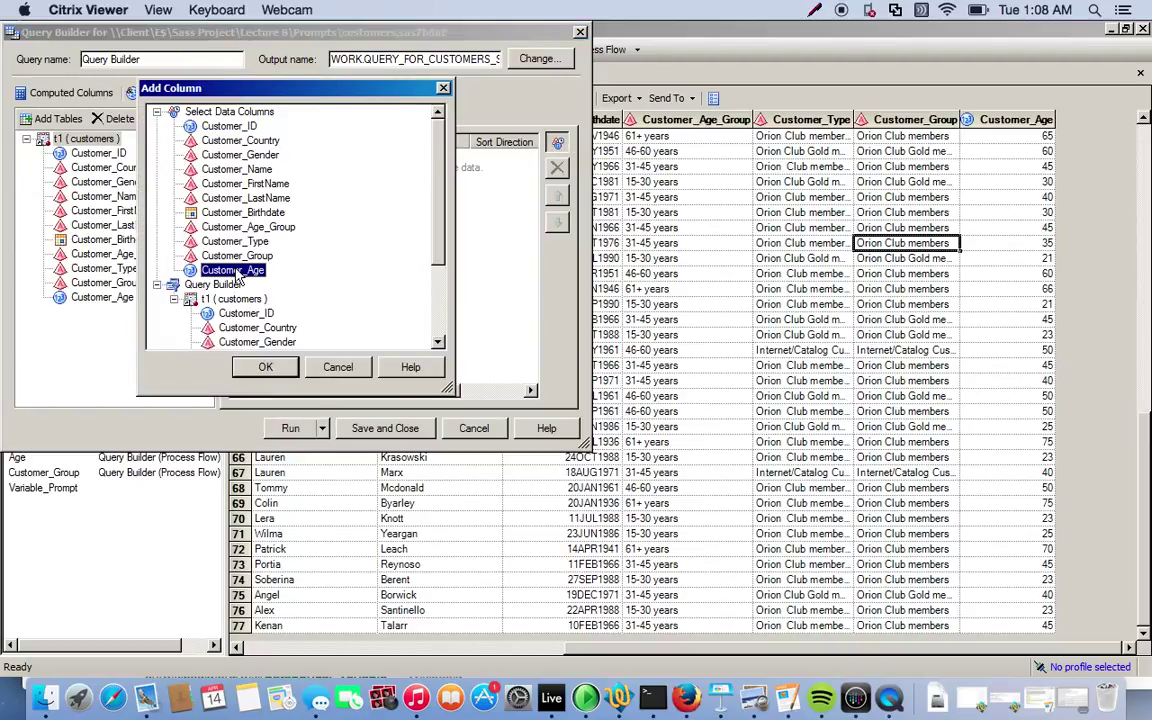
click(262, 368)
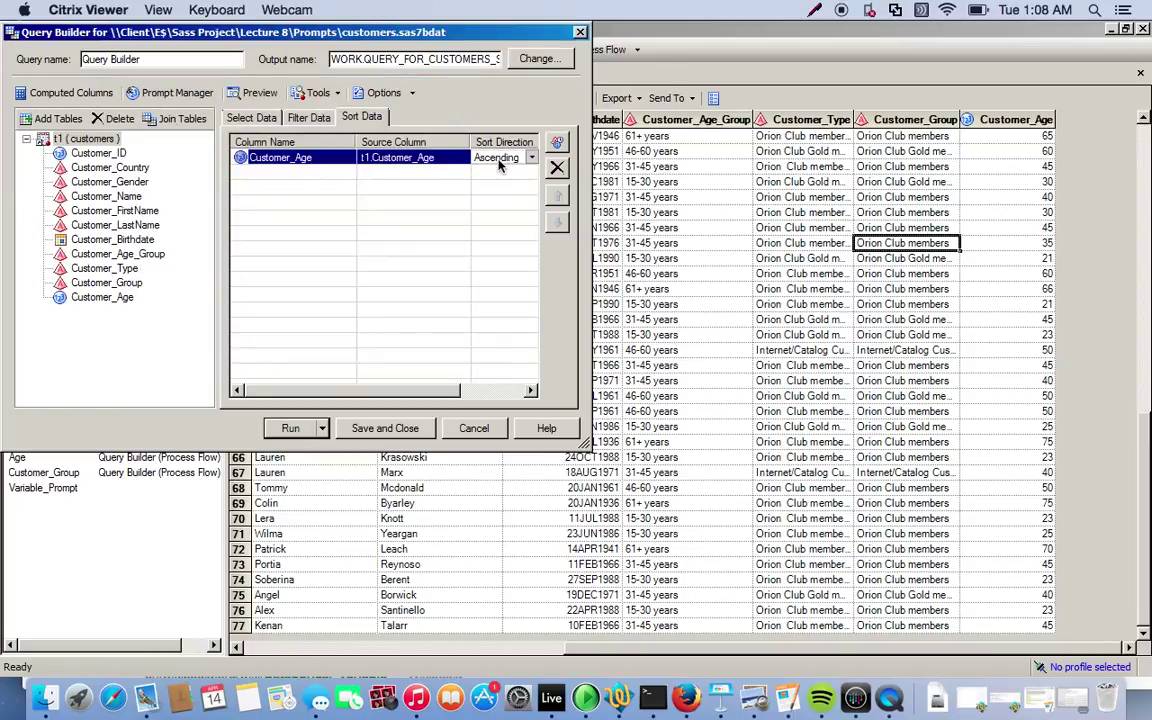
click(288, 430)
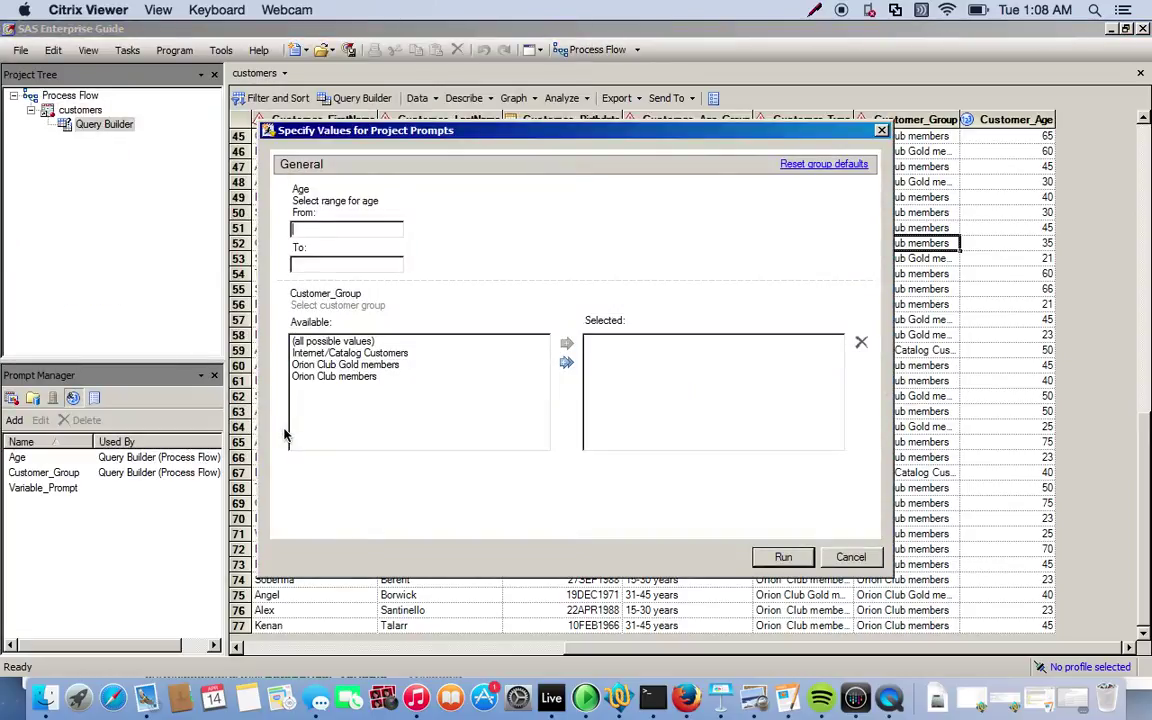
click(848, 557)
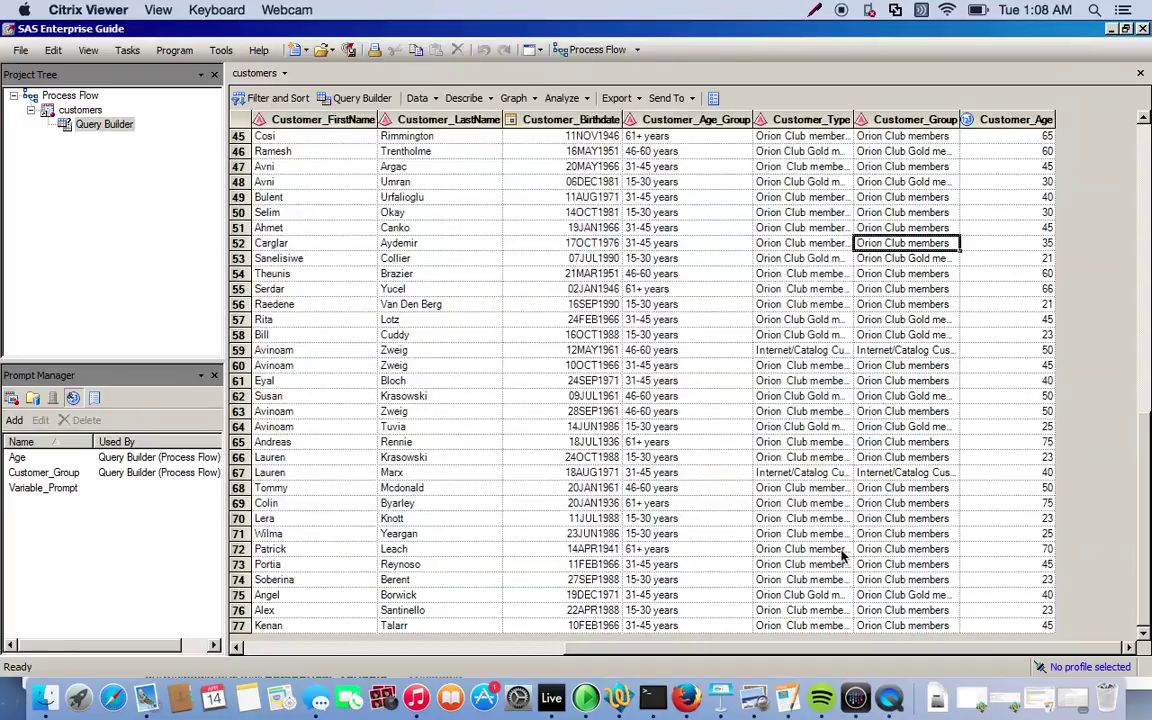
- Start a second query on the customers table with all of its columns and create a basic filter on Customer_Age
click(362, 98)
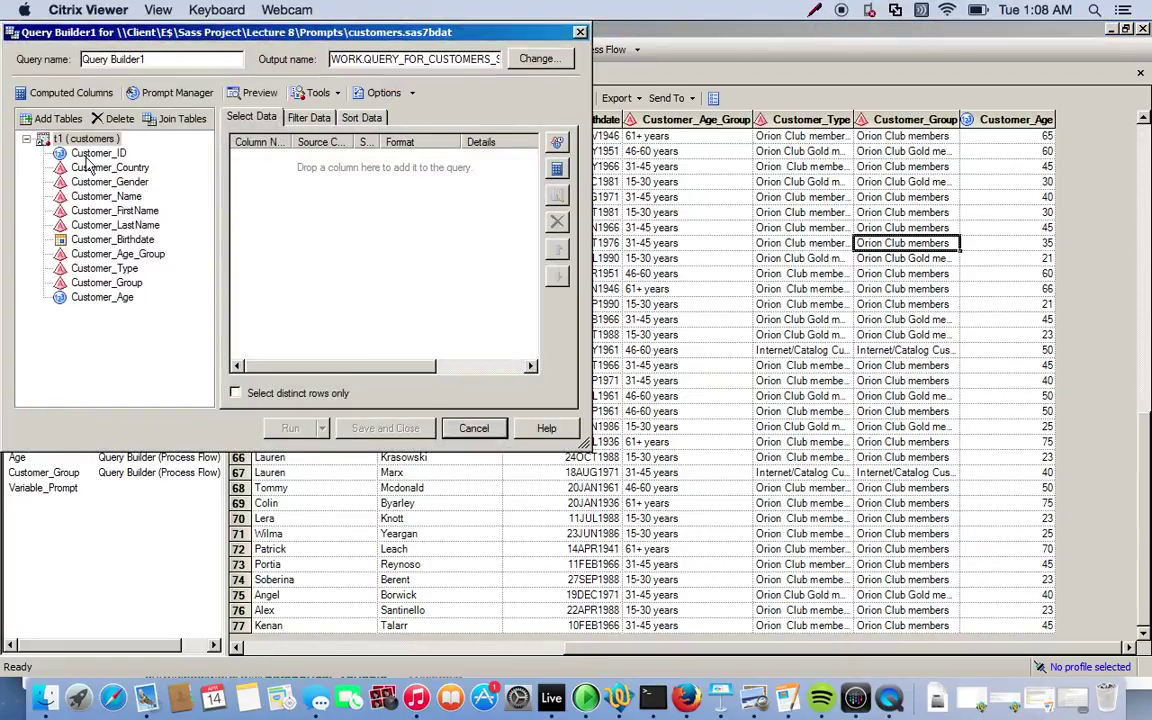
drag(85, 139, 300, 128)
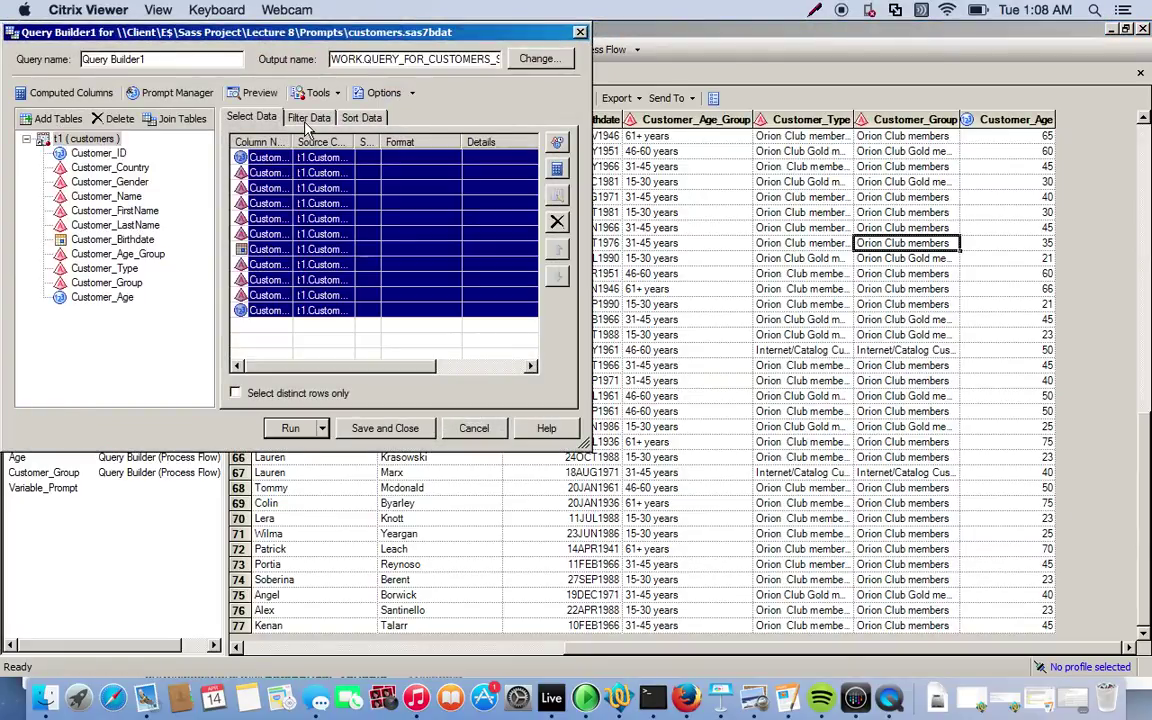
click(308, 118)
click(557, 143)
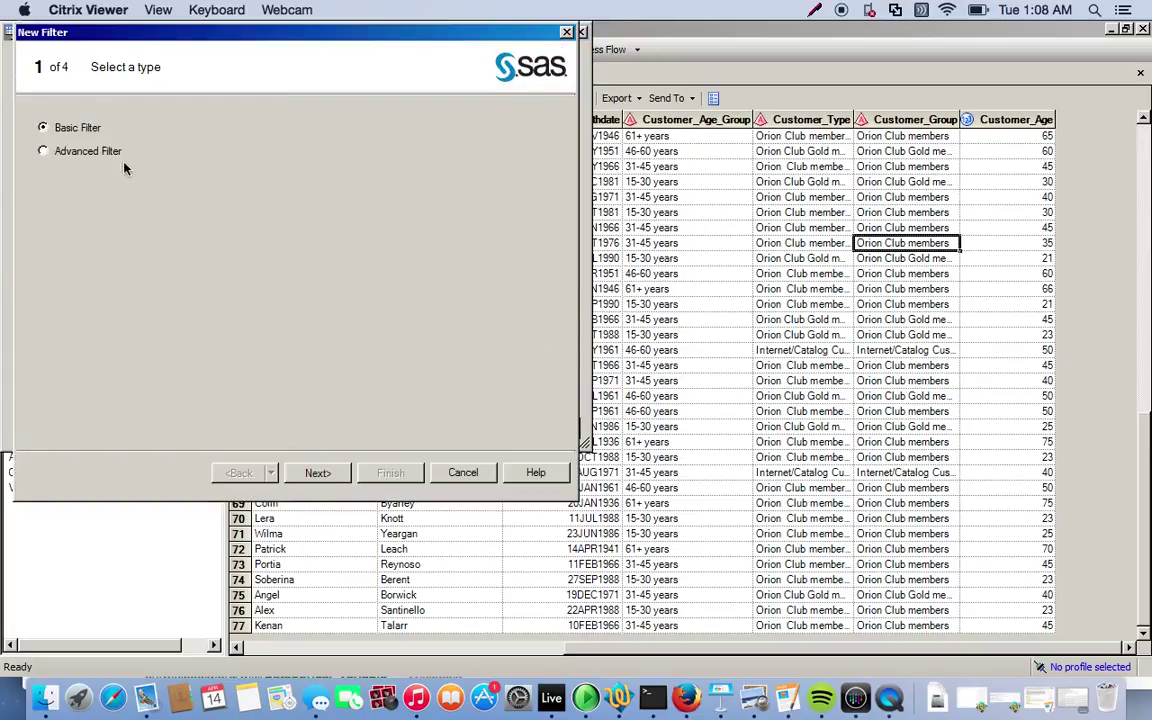
click(317, 472)
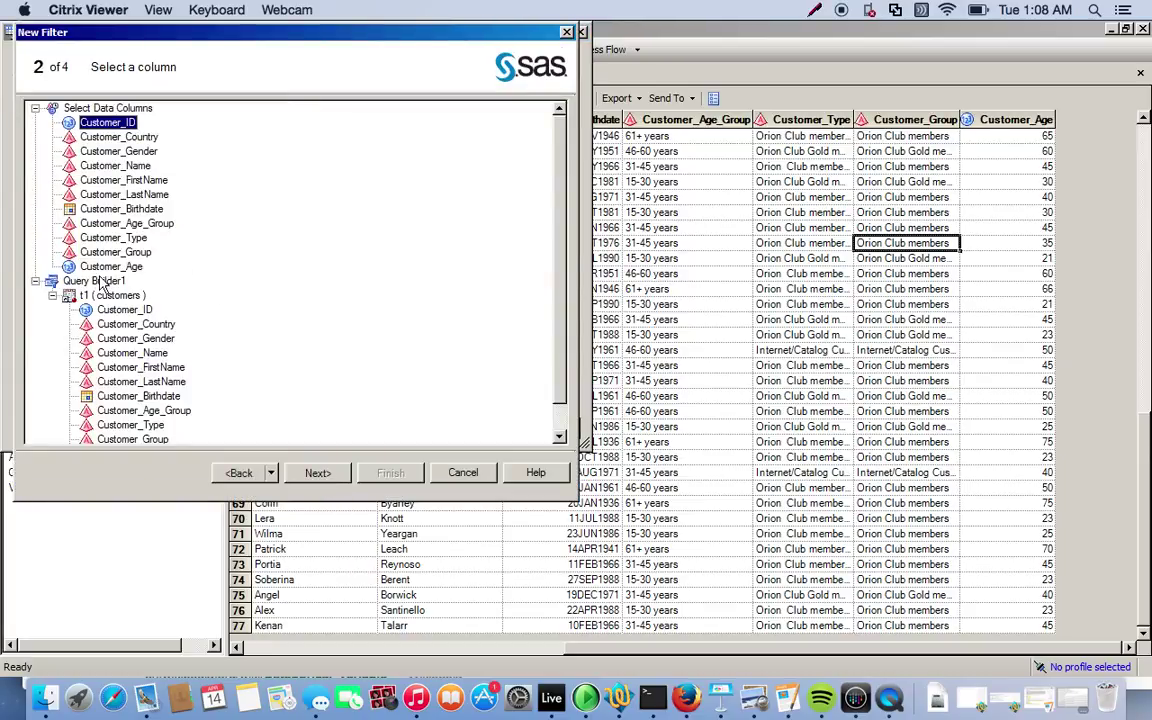
click(117, 267)
click(315, 472)
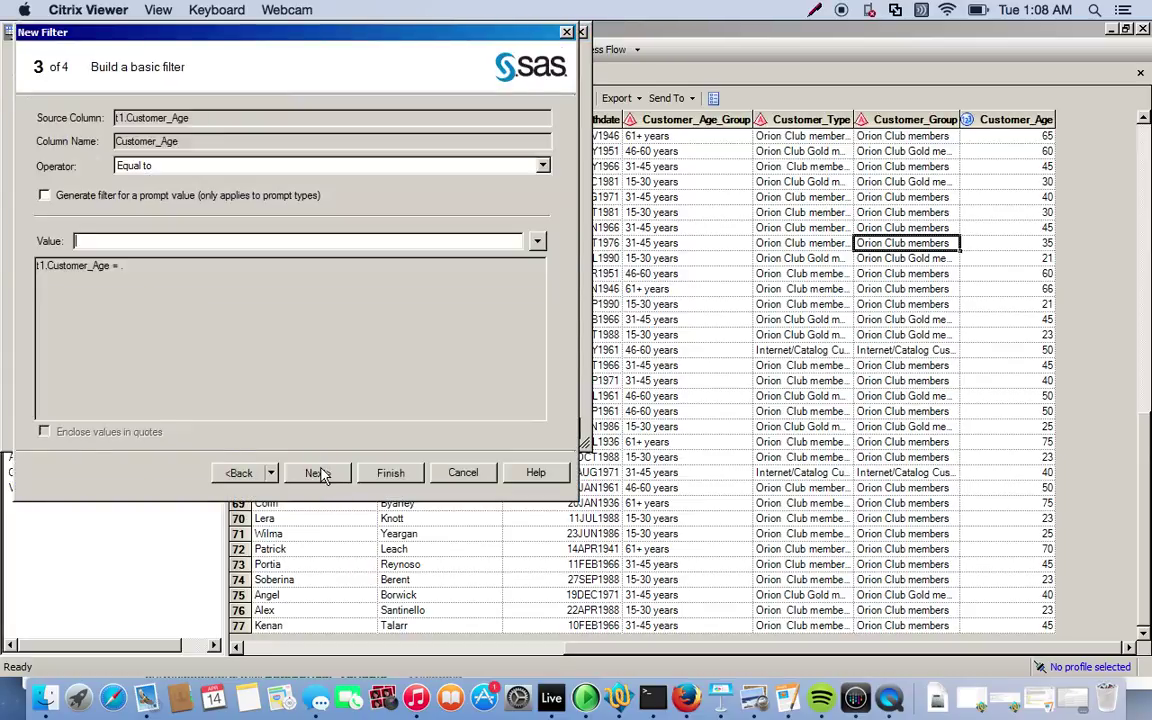
- Set the second query's Customer_Age filter to In a range with the &Age prompt as its value, and finish the filter
click(320, 168)
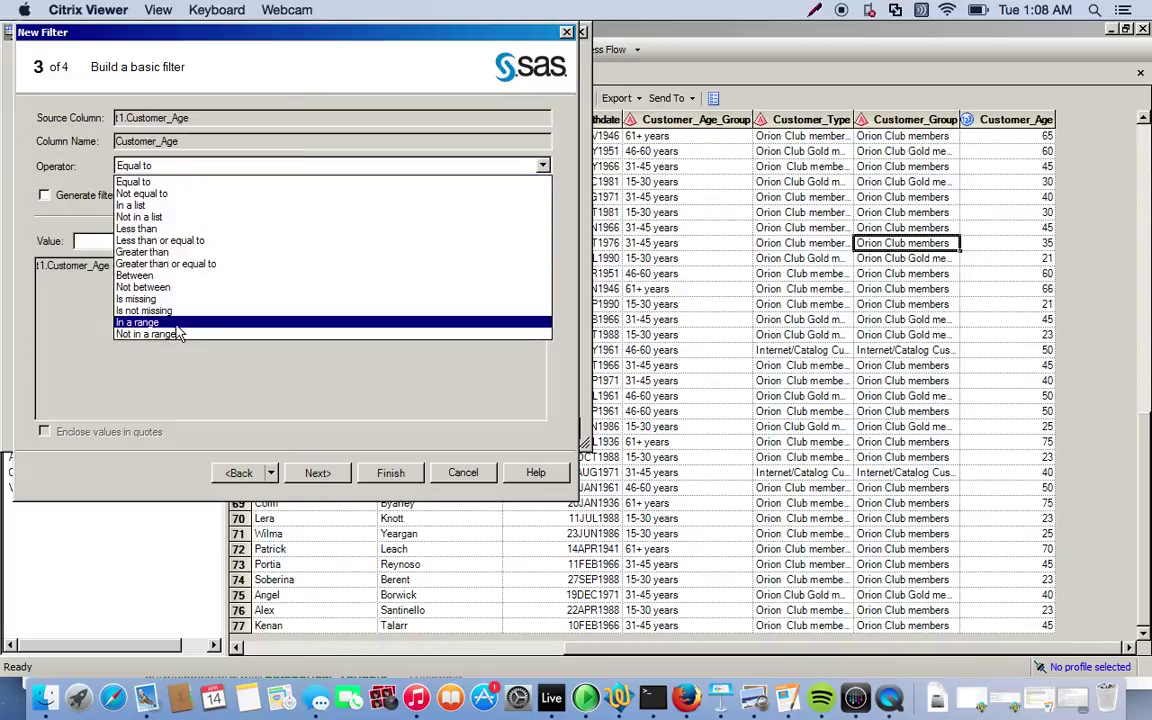
click(177, 326)
click(221, 241)
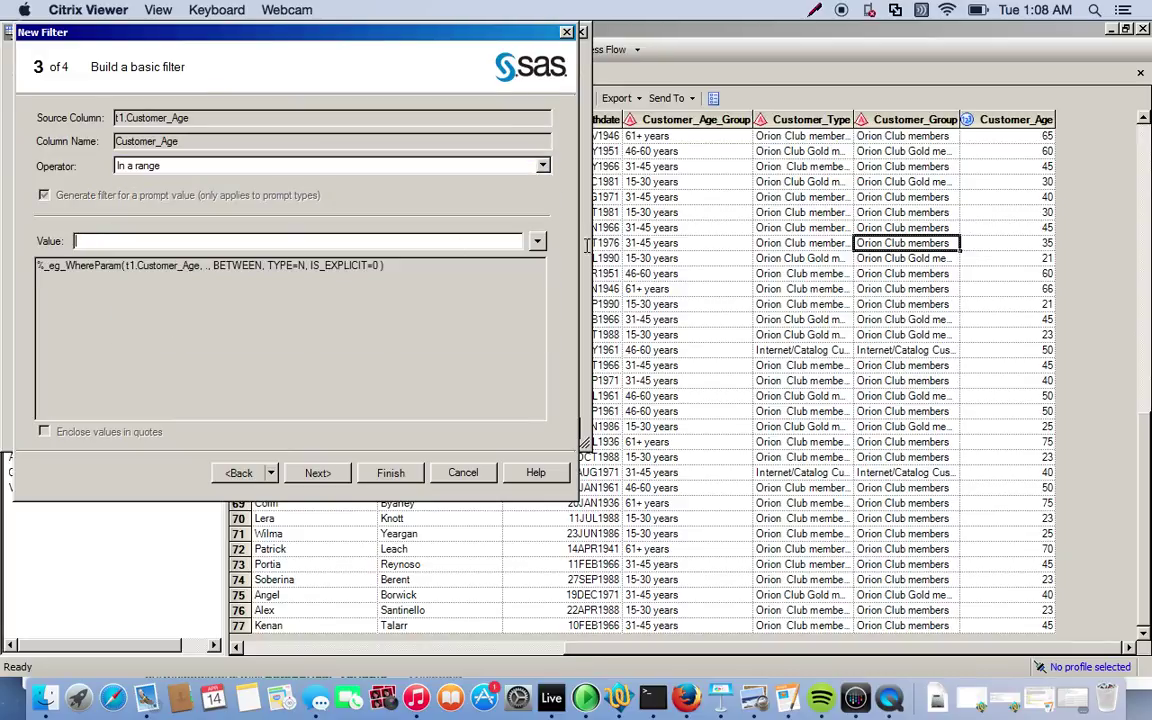
click(537, 241)
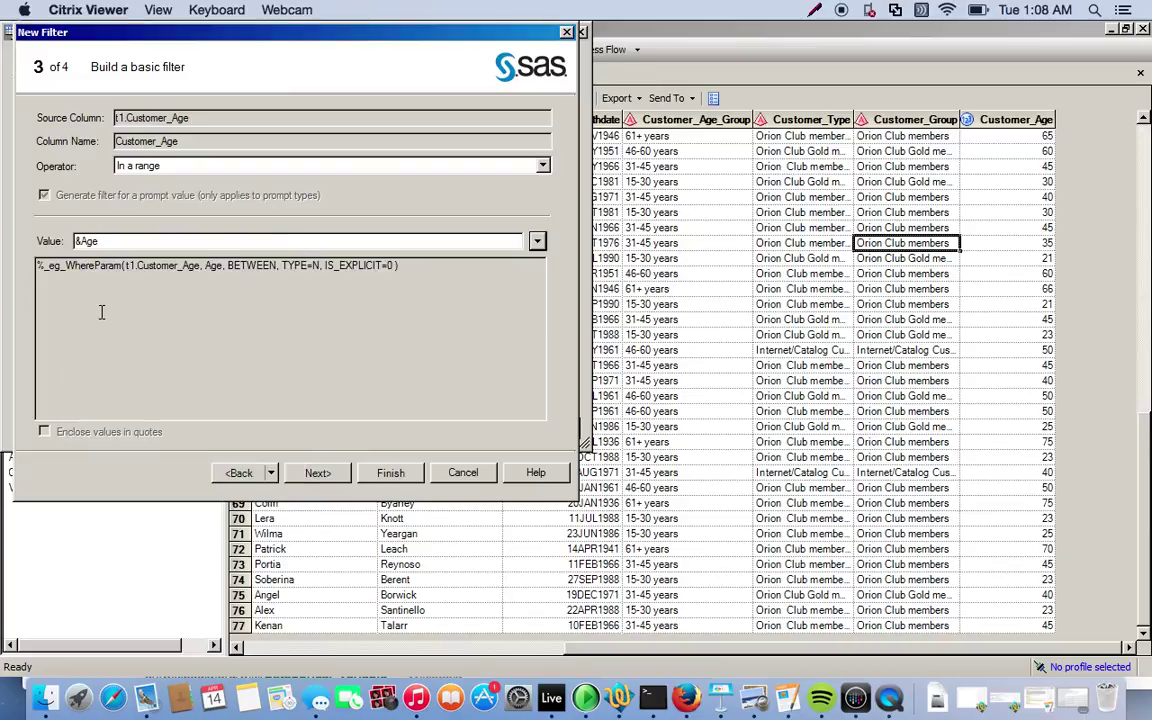
double_click(100, 311)
click(312, 472)
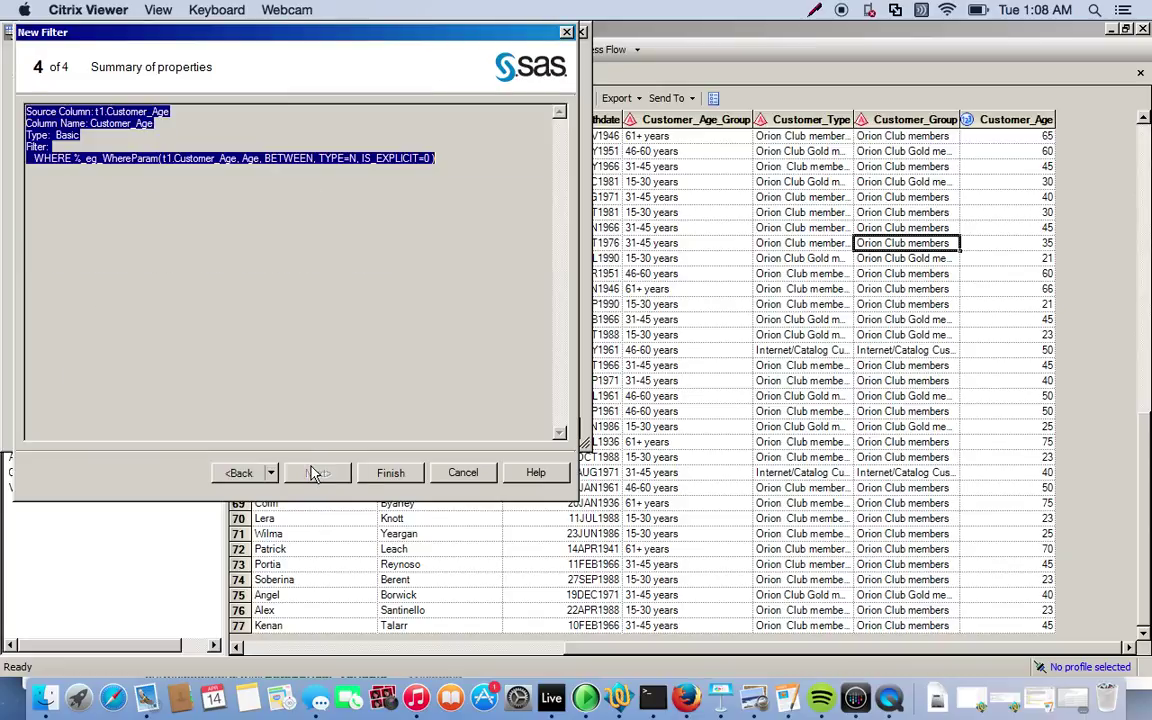
click(388, 472)
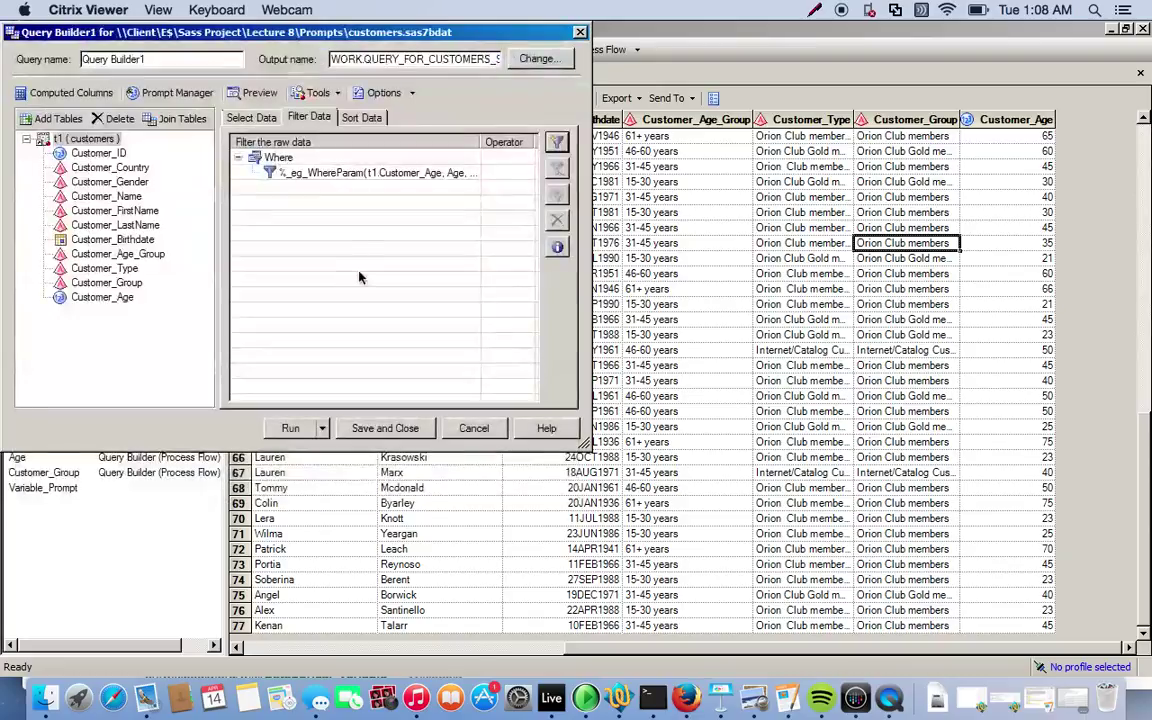
- Create a new basic filter for the second query on the Customer_Group column
click(557, 141)
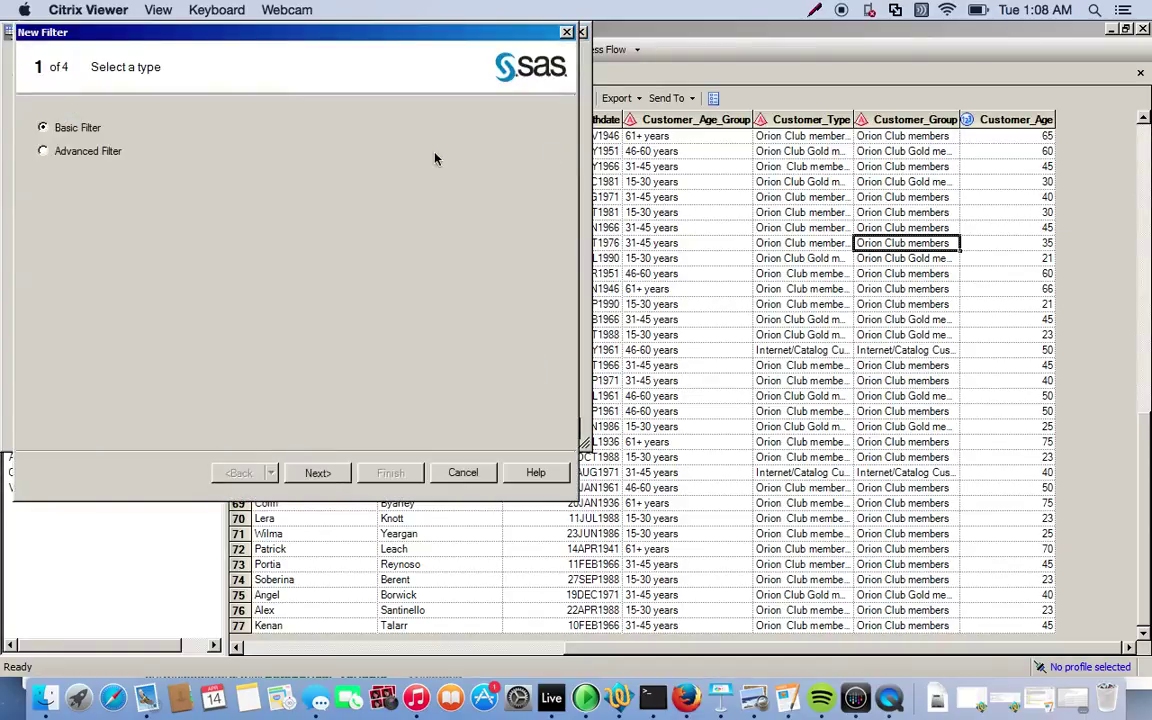
click(315, 472)
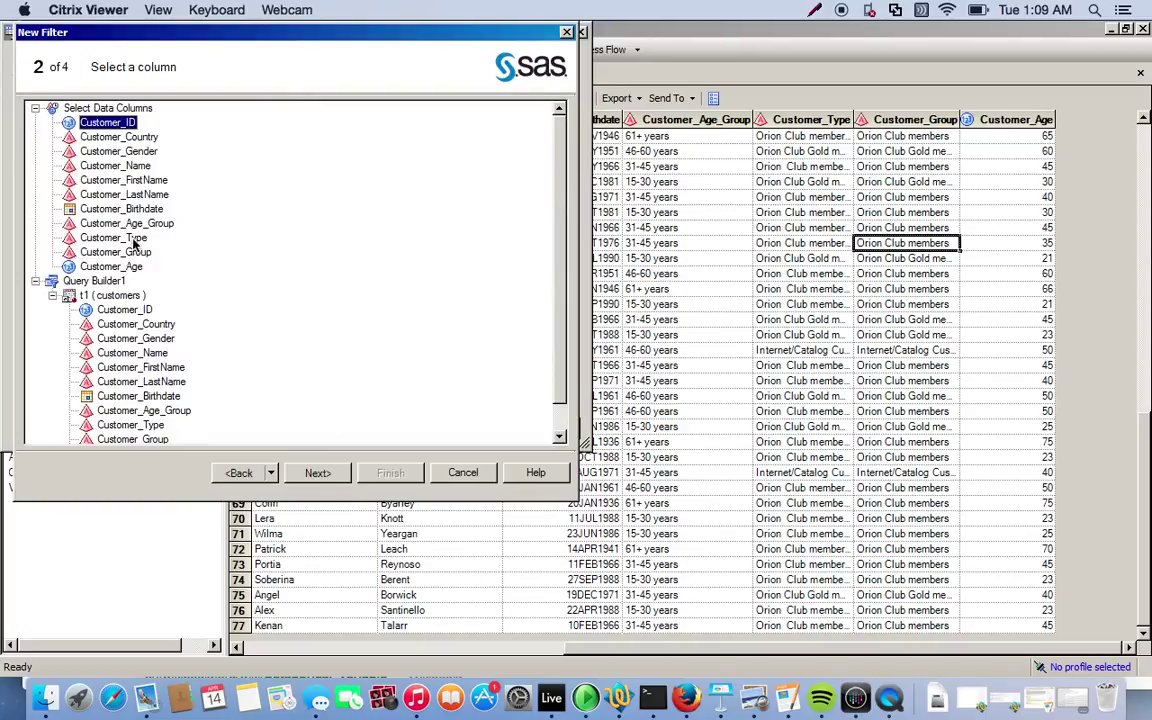
click(128, 252)
click(333, 474)
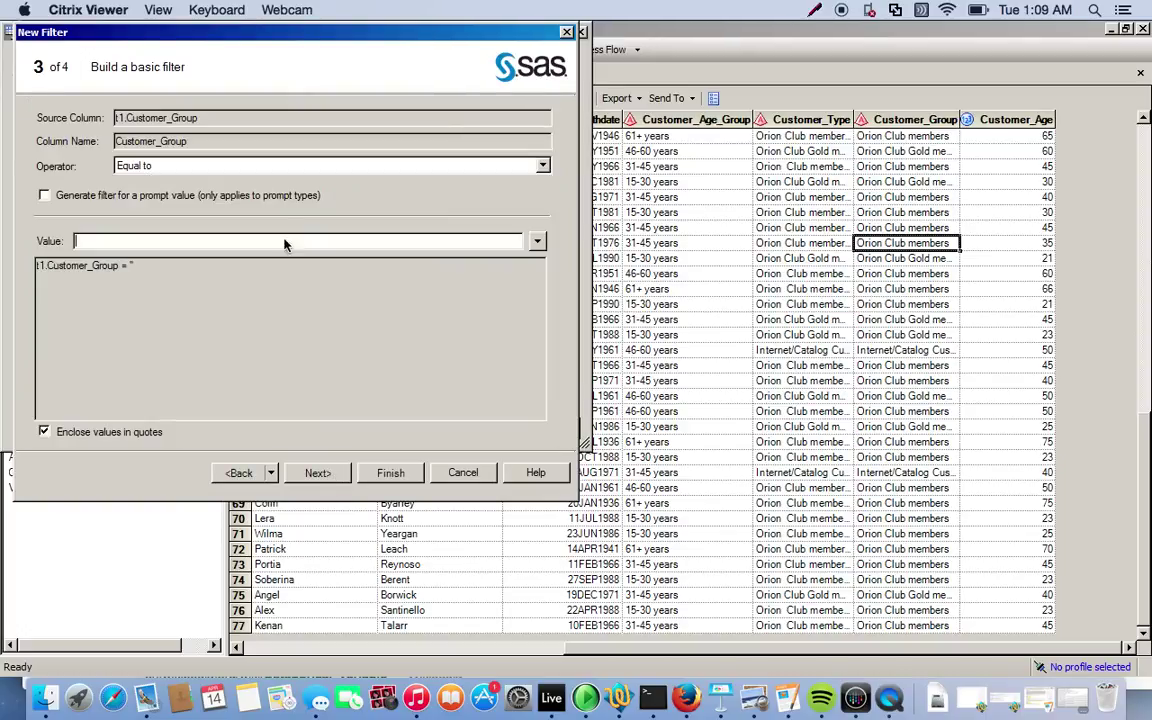
- Set the Customer_Group filter to In a list as a prompt value filter using the &Customer_Group prompt, and finish it
click(287, 165)
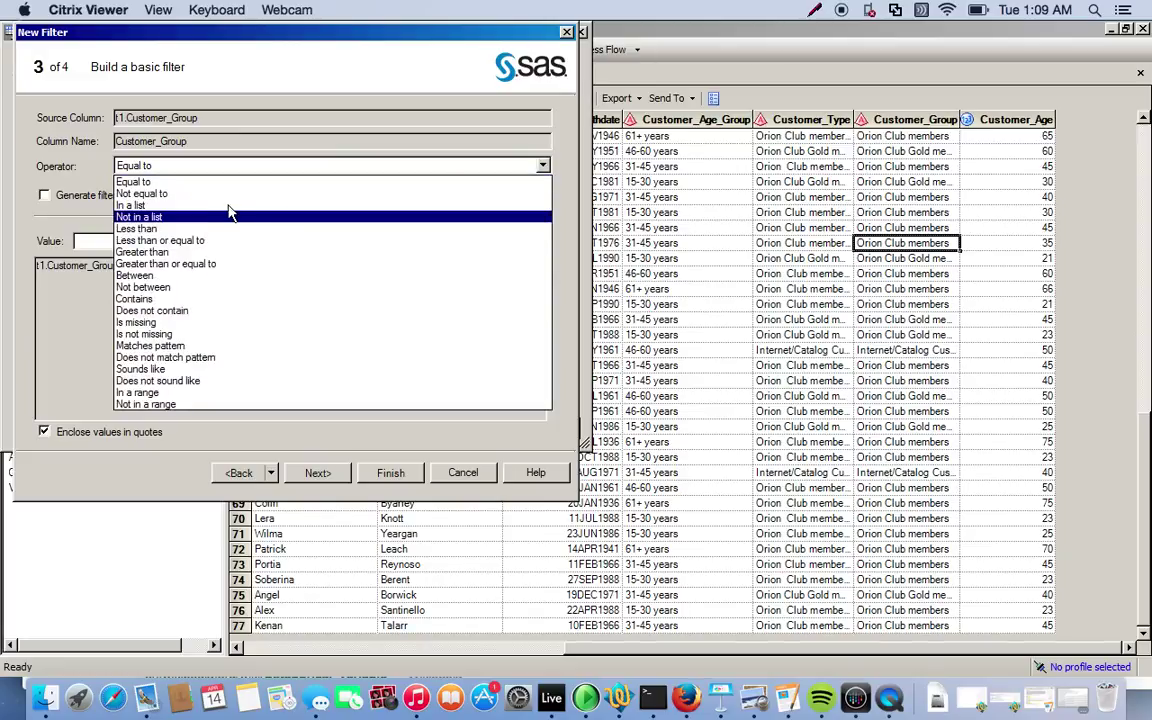
click(196, 204)
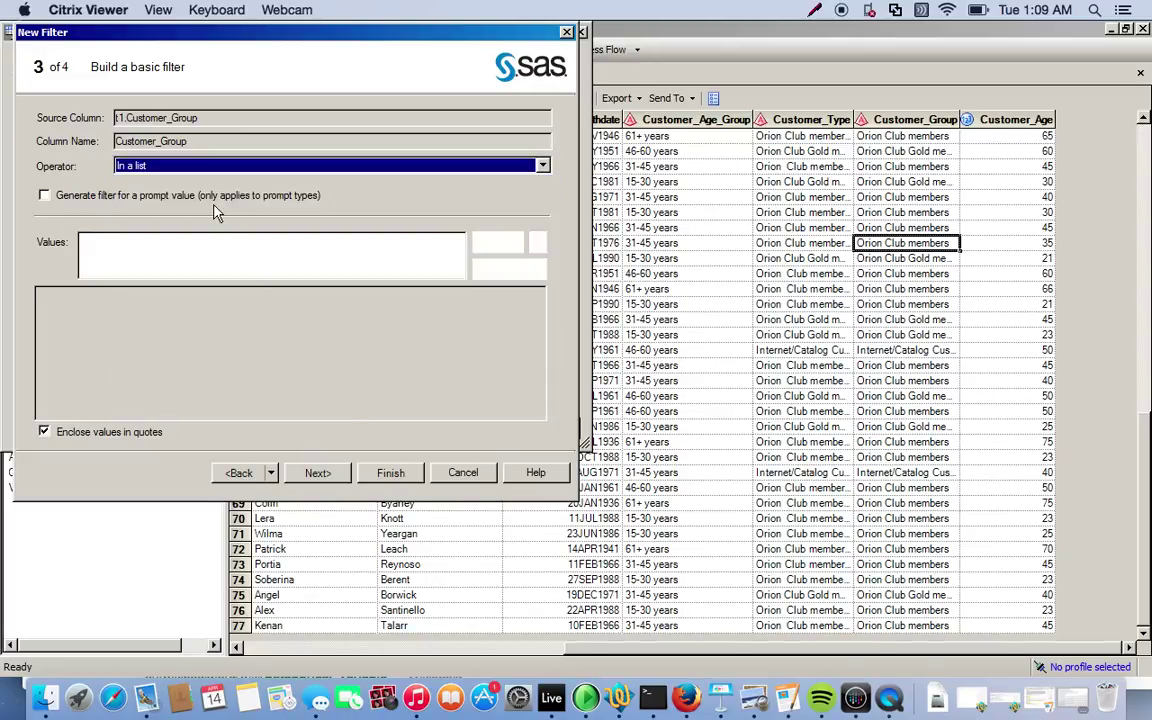
click(44, 195)
click(538, 243)
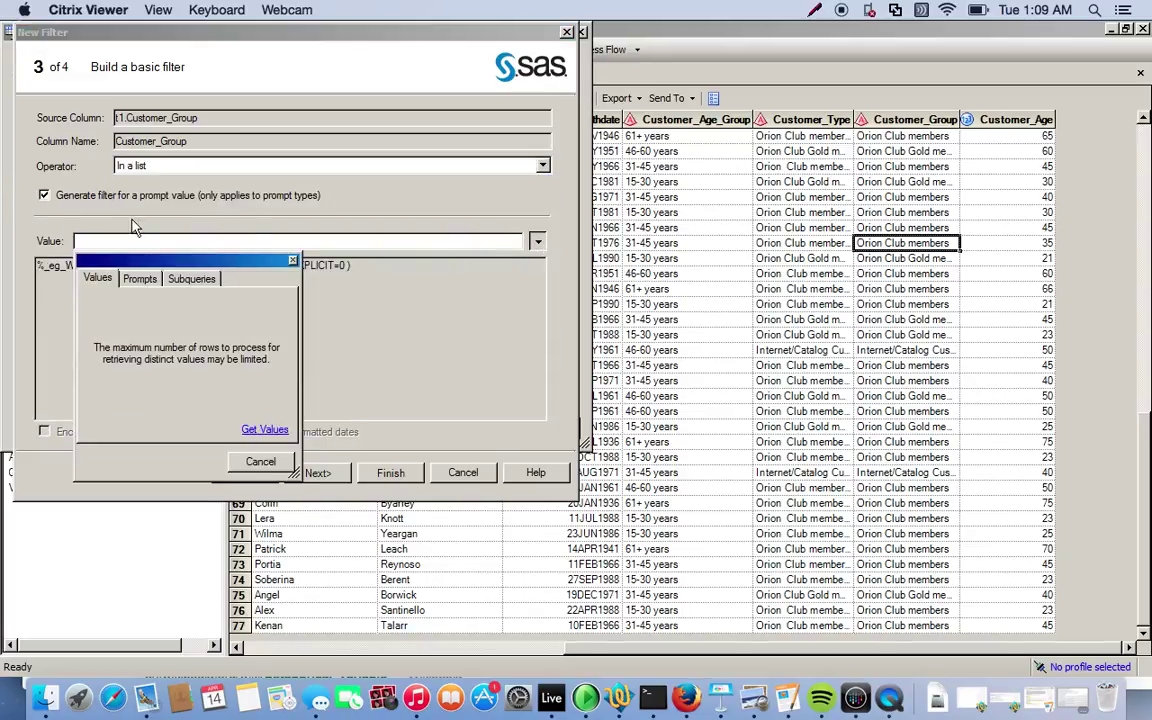
click(140, 278)
click(120, 323)
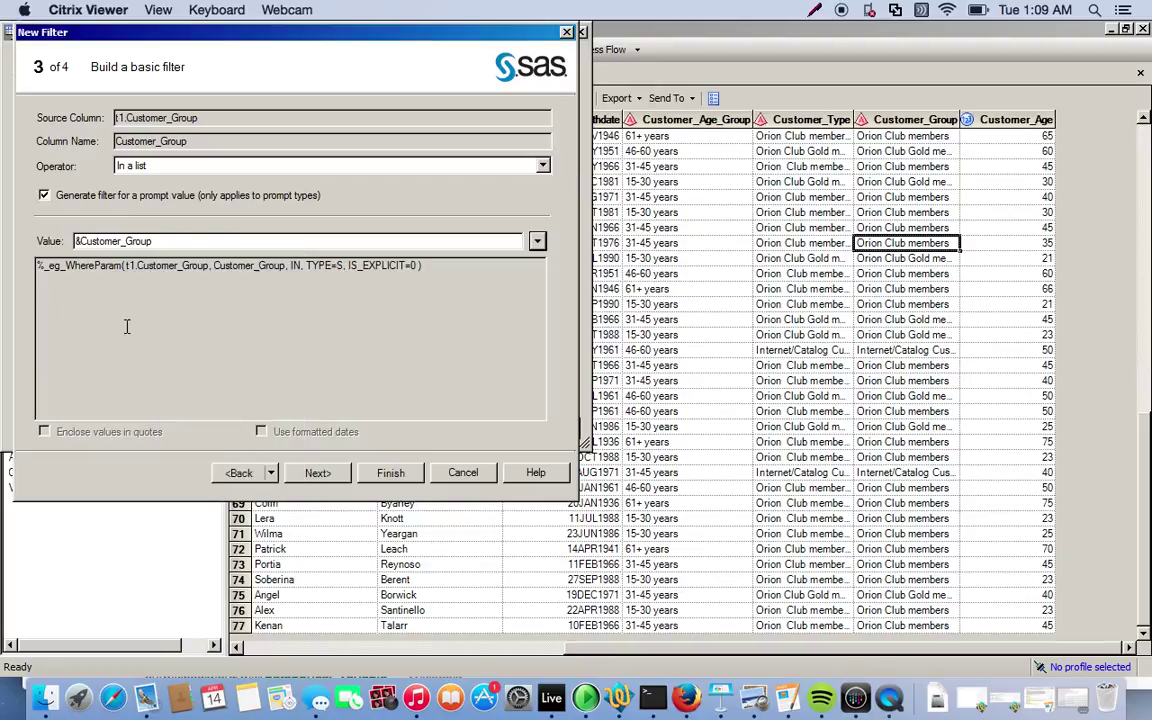
click(386, 472)
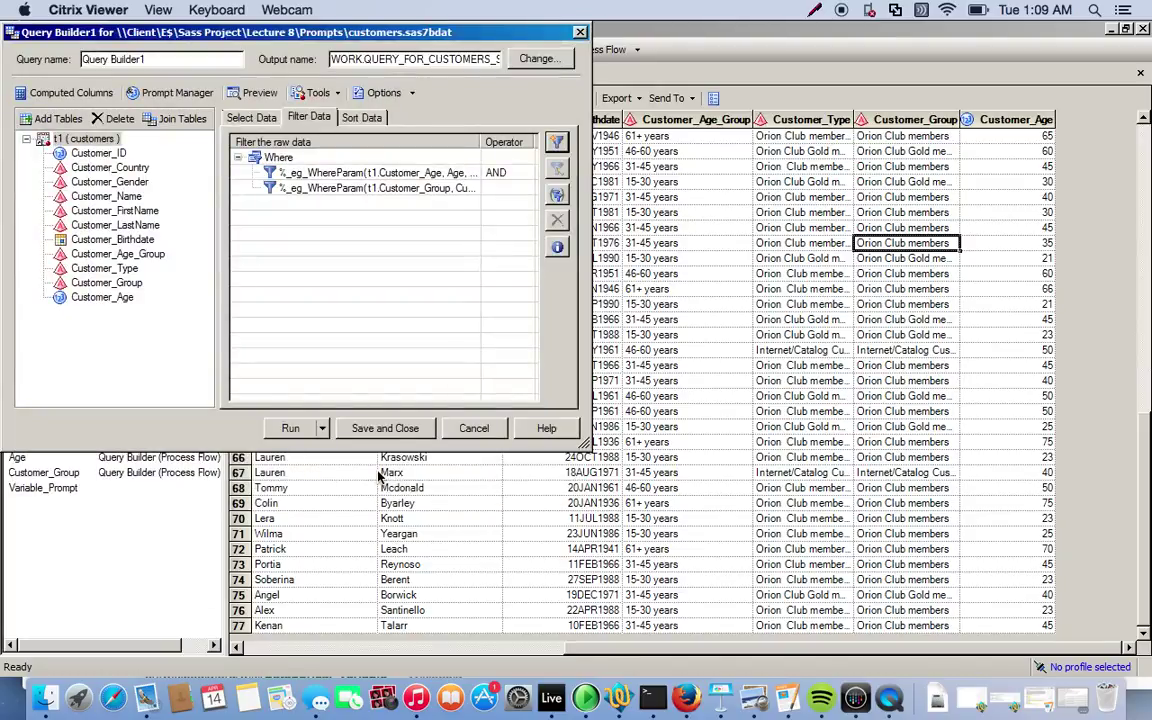
- Sort the second query by Customer_Age in ascending order, and save and close the query without running it
click(352, 117)
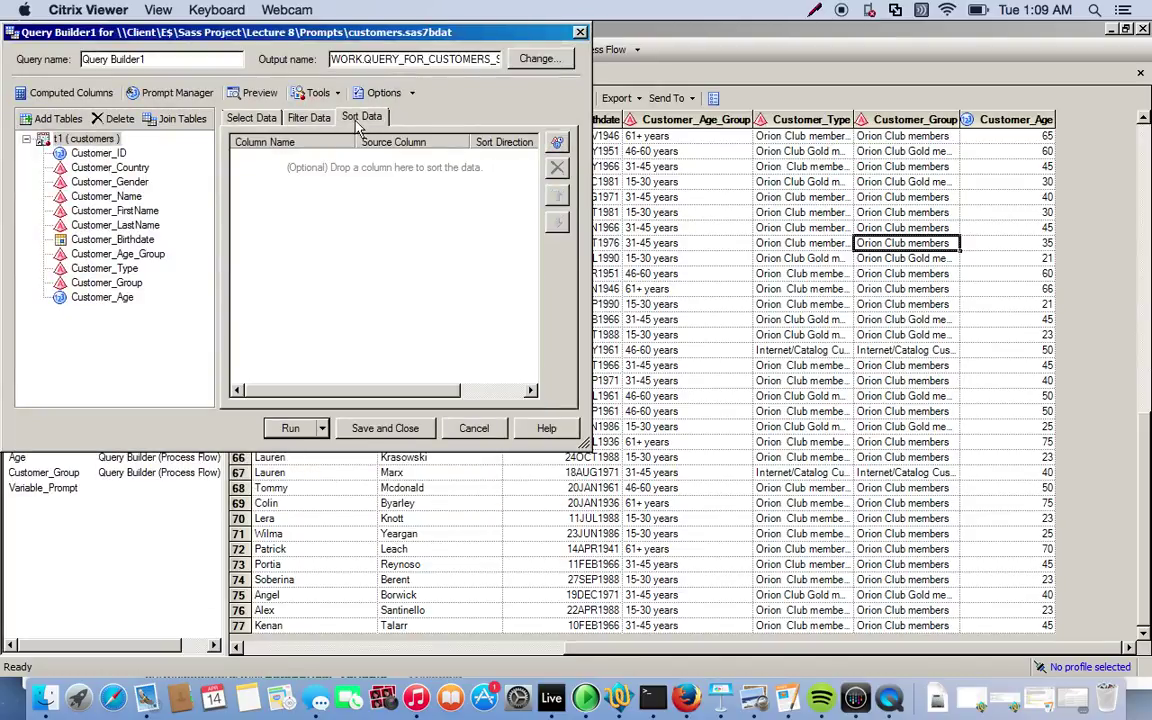
click(559, 141)
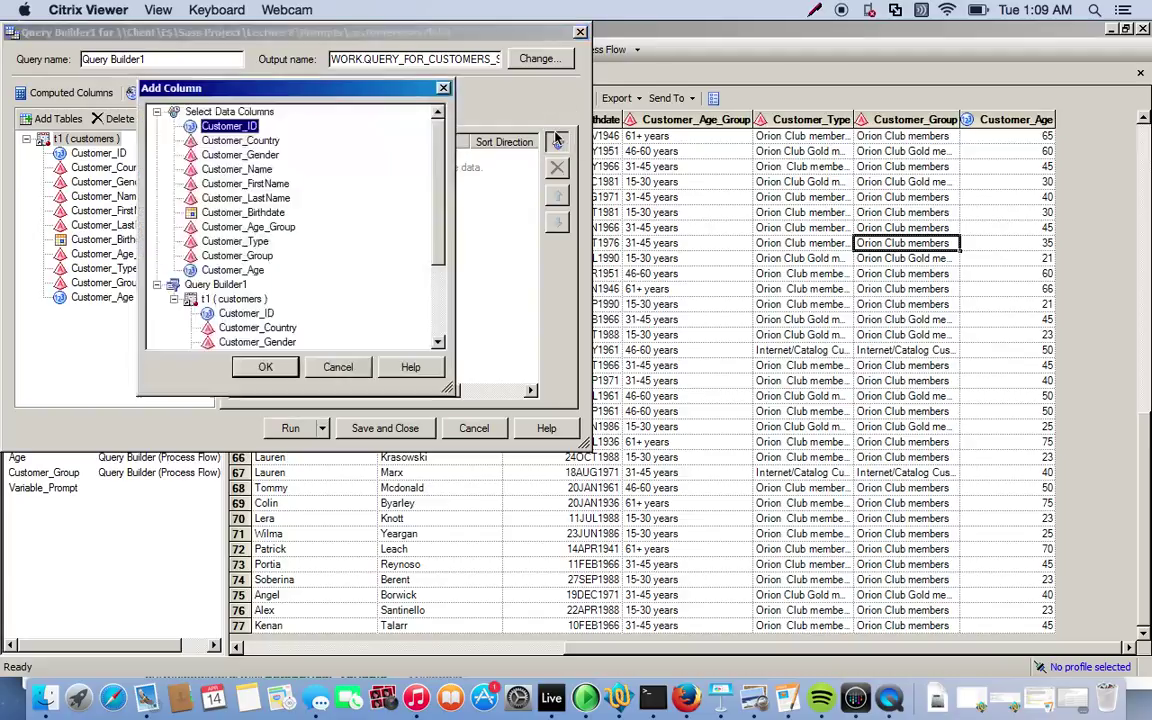
click(240, 271)
click(265, 366)
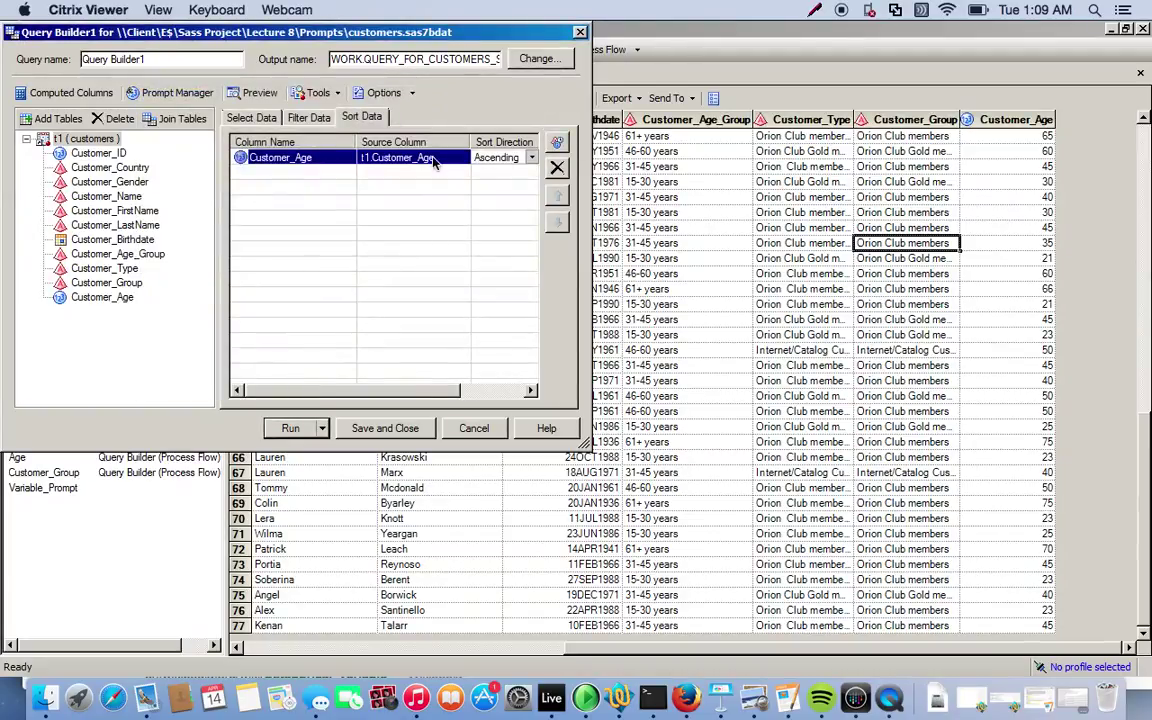
click(362, 430)
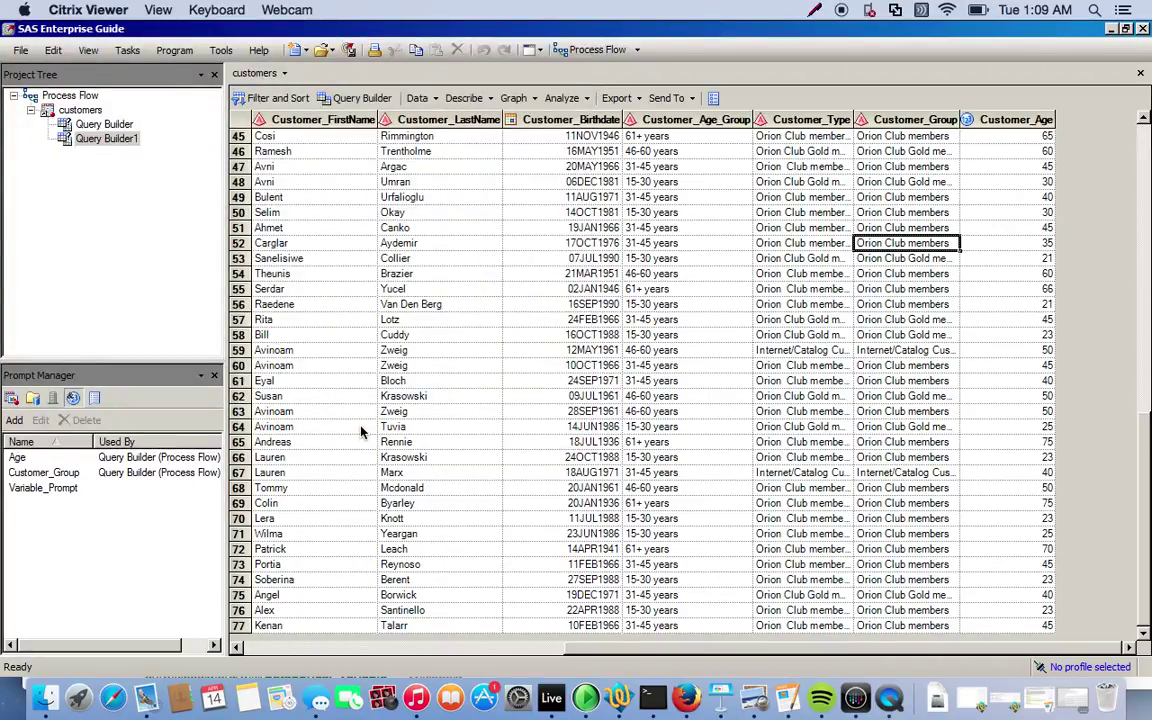
- Delete the first query, Query Builder, from the project, and reopen Query Builder1 to check it and save it
click(106, 126)
right_click(108, 133)
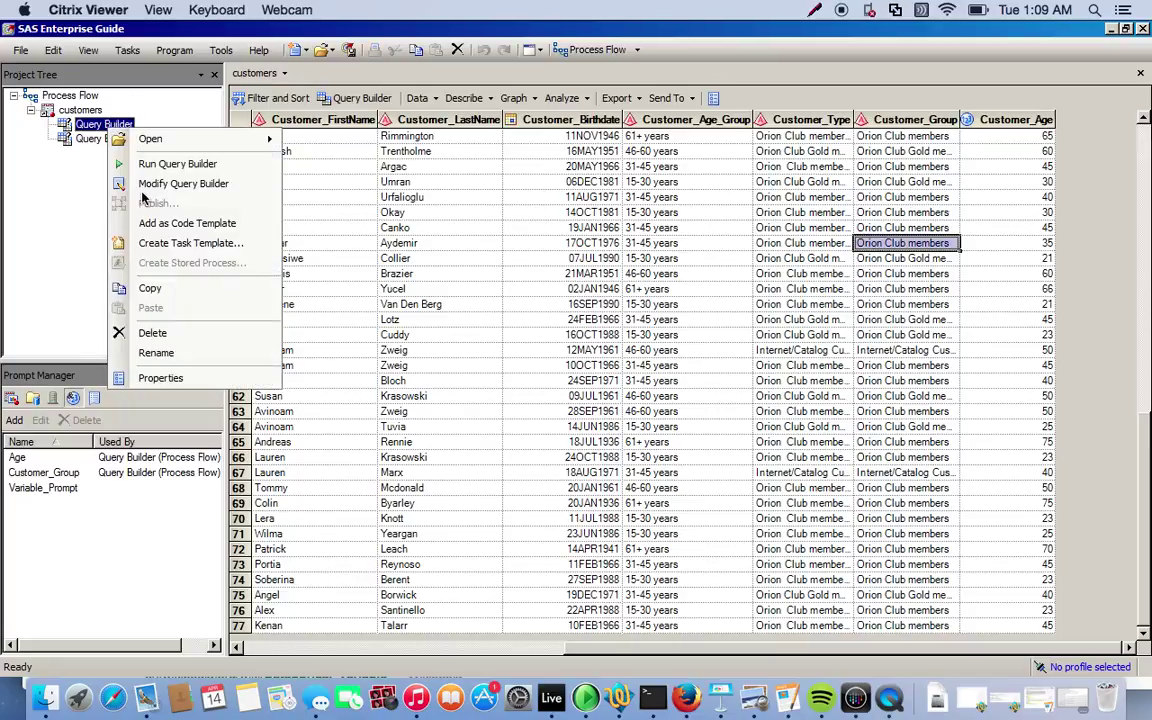
click(130, 333)
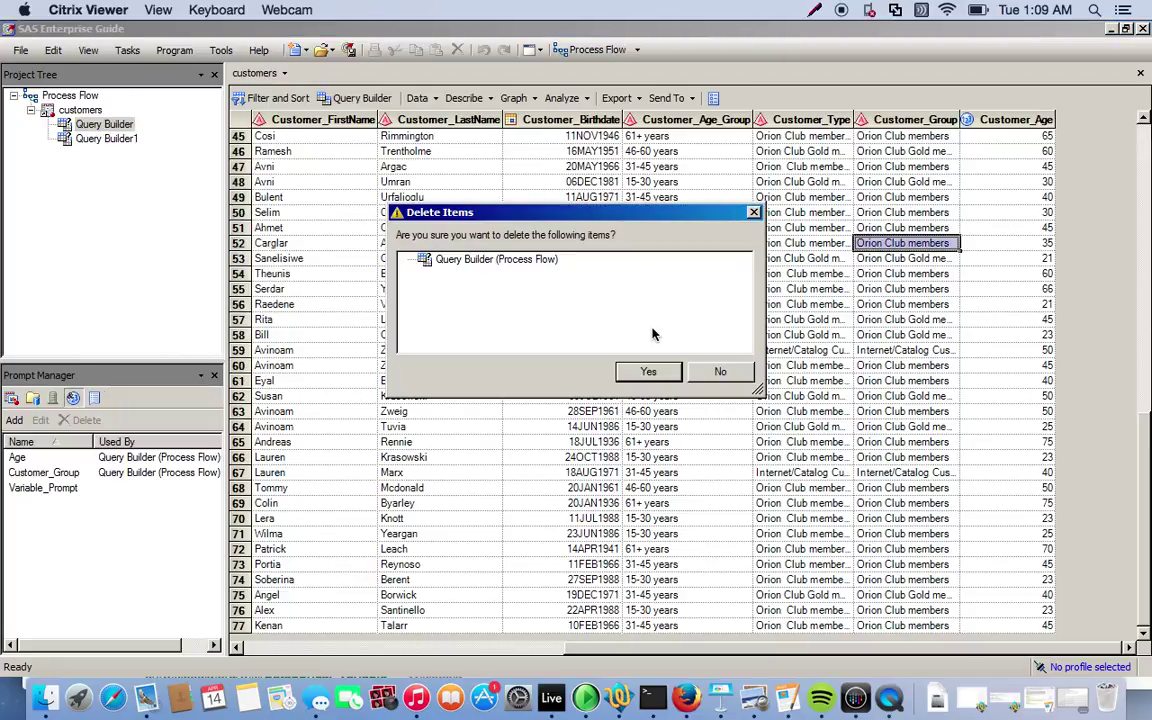
click(648, 371)
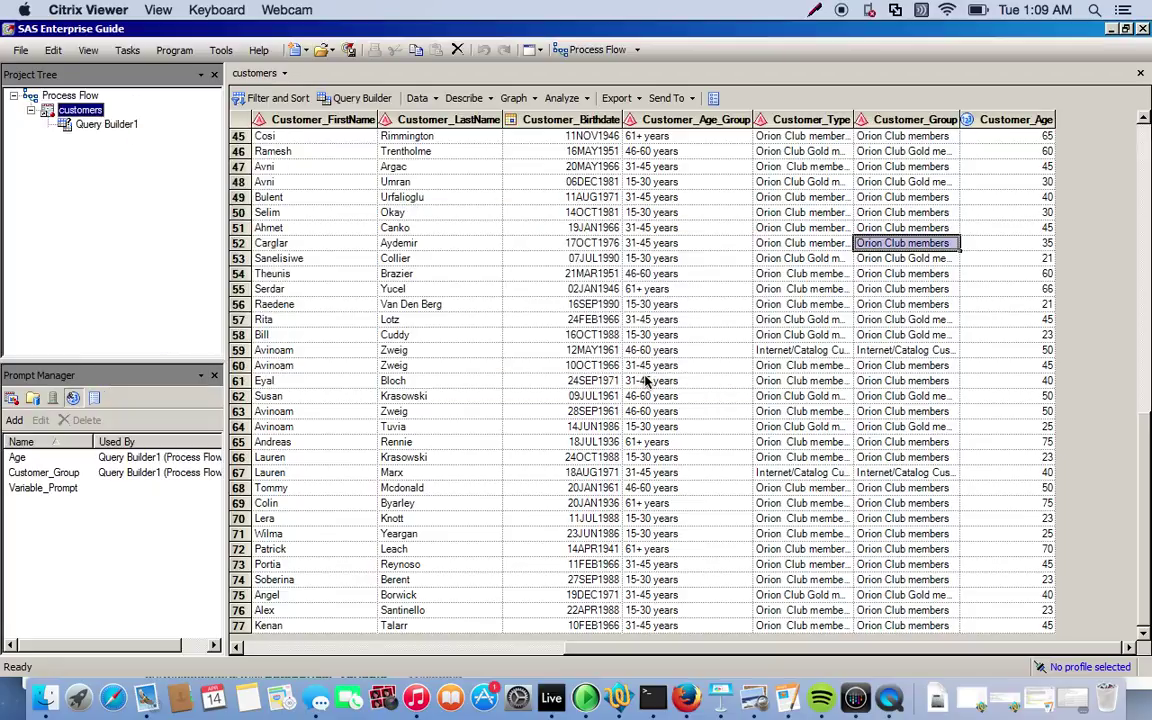
double_click(106, 124)
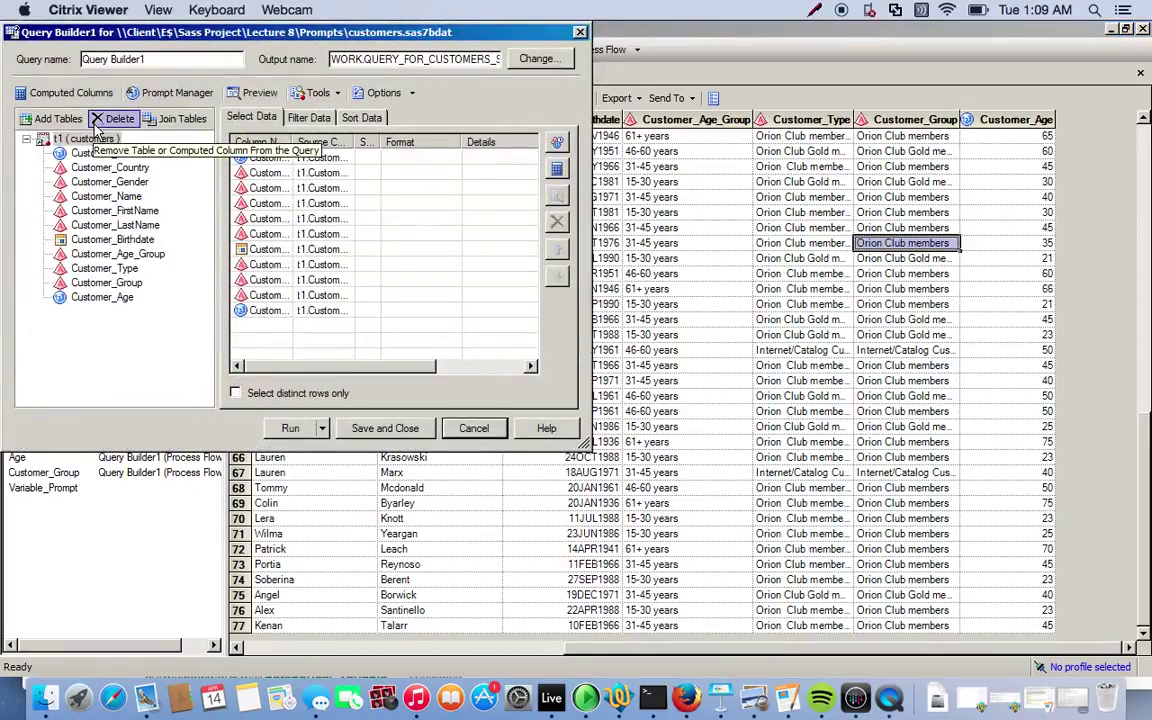
click(375, 428)
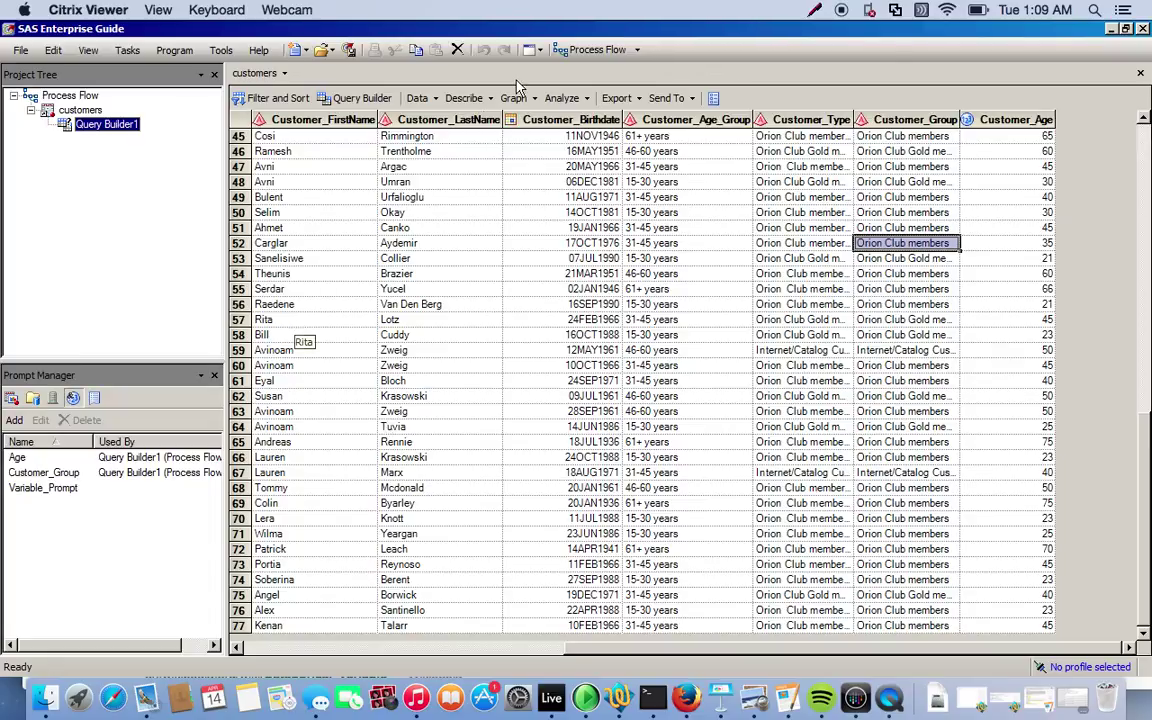
- Create a One-Way Frequencies task on the customers table with Variable_Prompt as the analysis variable, and save it
click(467, 97)
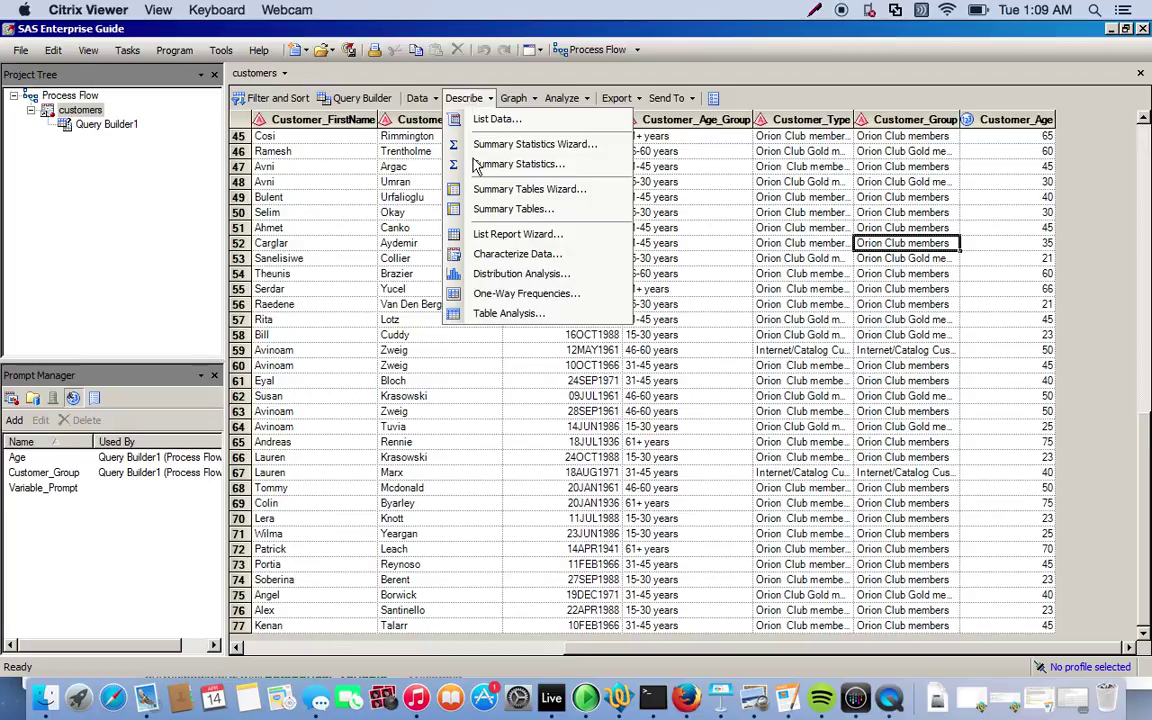
click(519, 294)
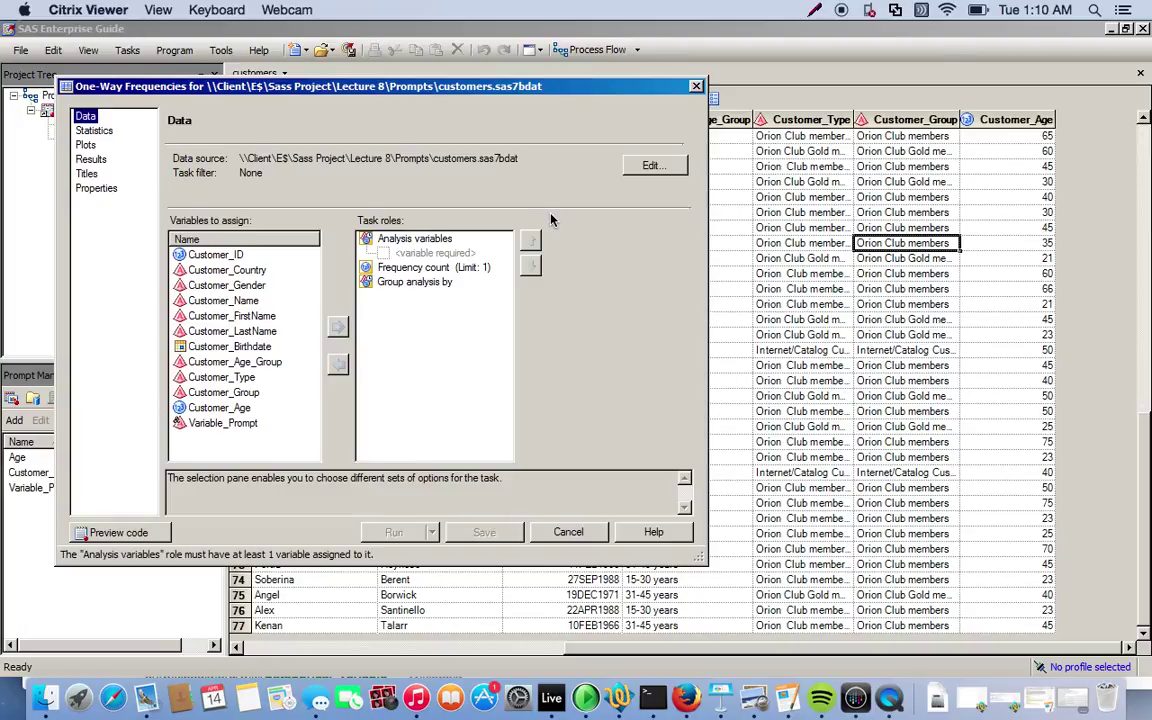
click(212, 423)
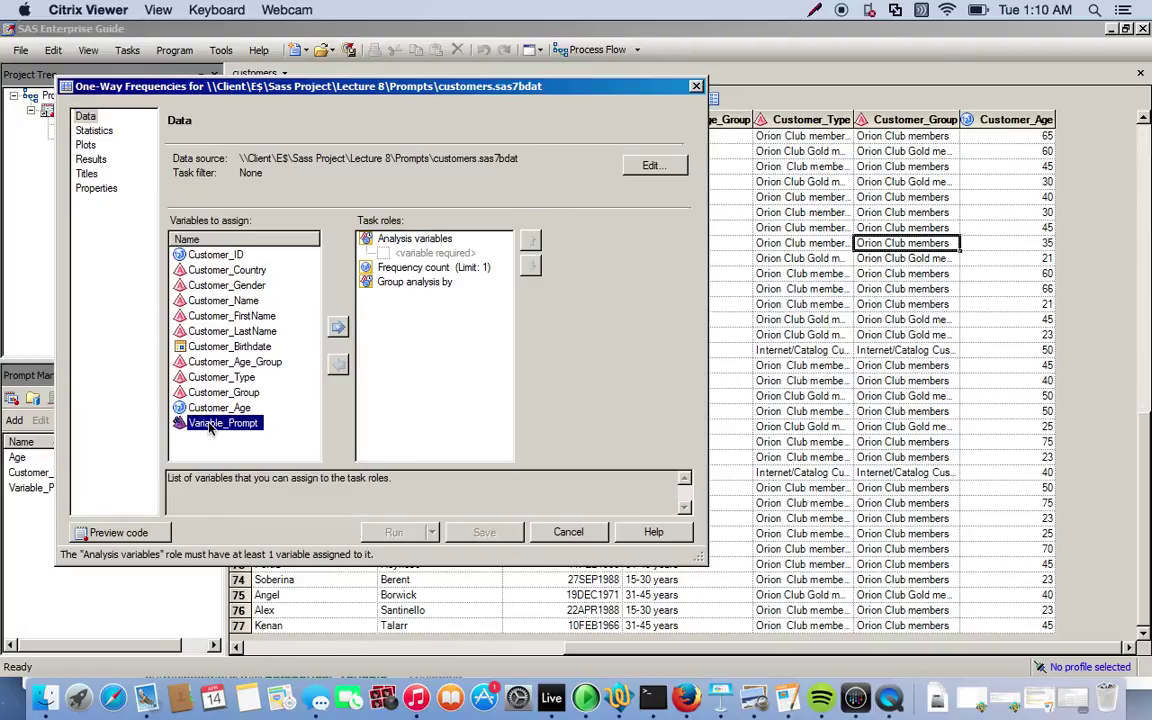
drag(210, 428, 430, 256)
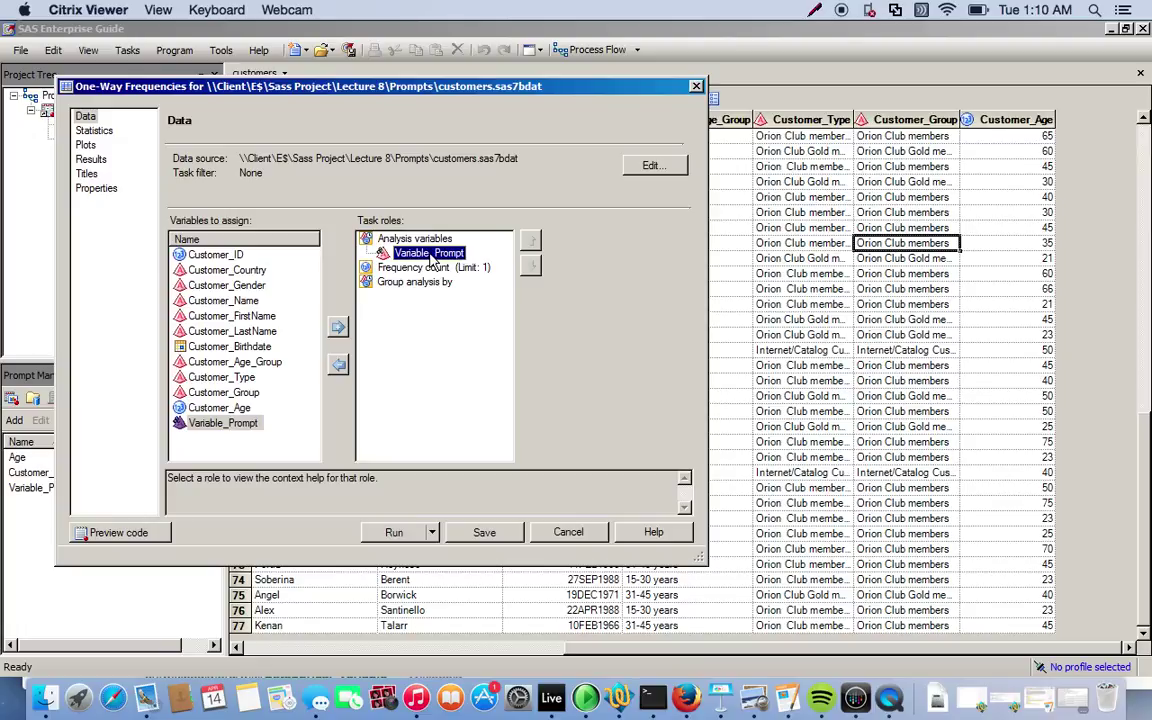
click(480, 532)
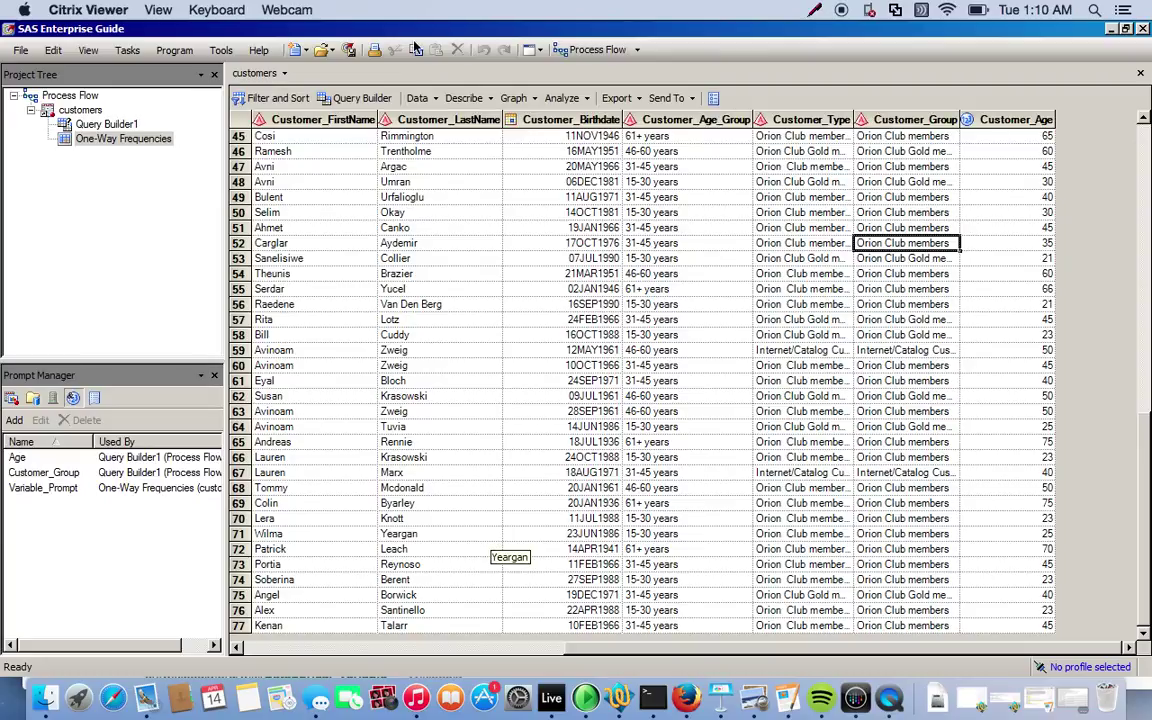
- Create a Summary Statistics task on the customers table with Customer_Age as analysis variable, grouped by Variable_Prompt, and save it
click(466, 100)
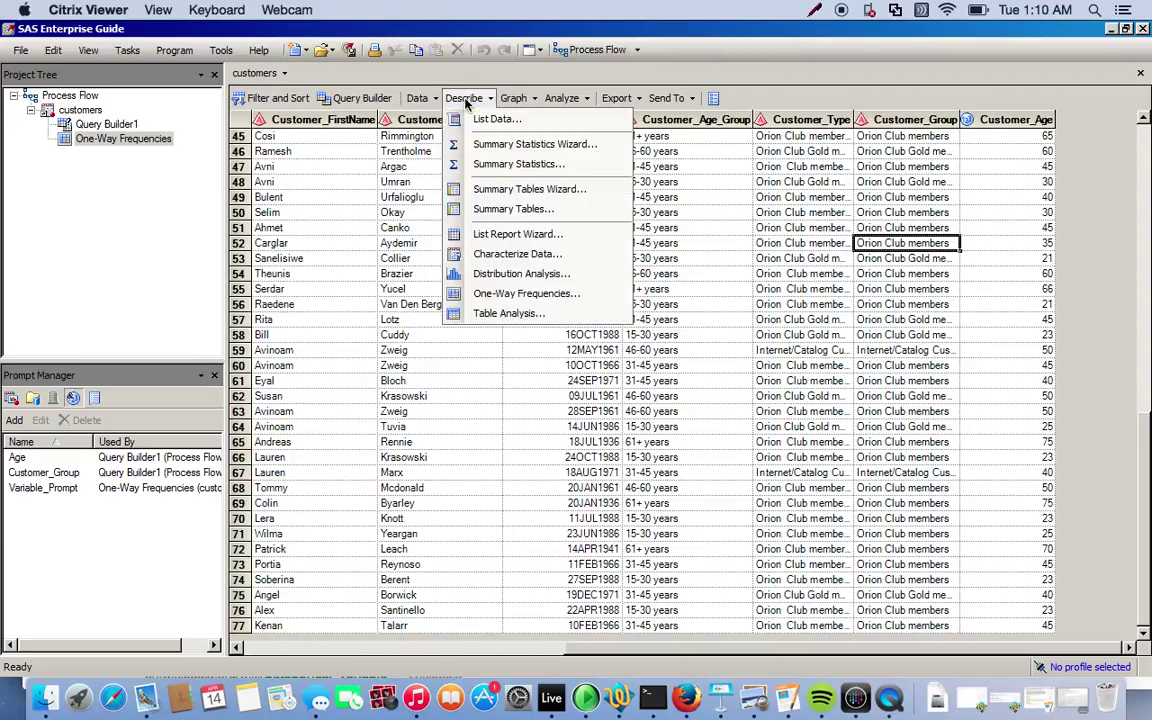
click(506, 165)
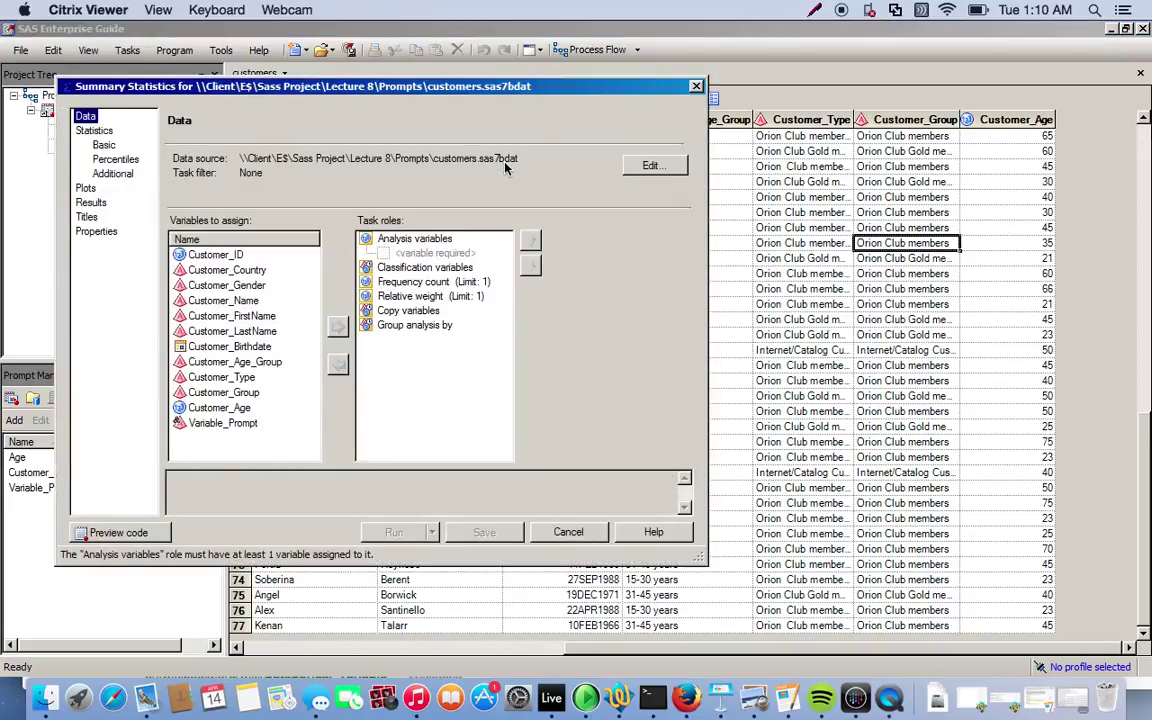
click(212, 393)
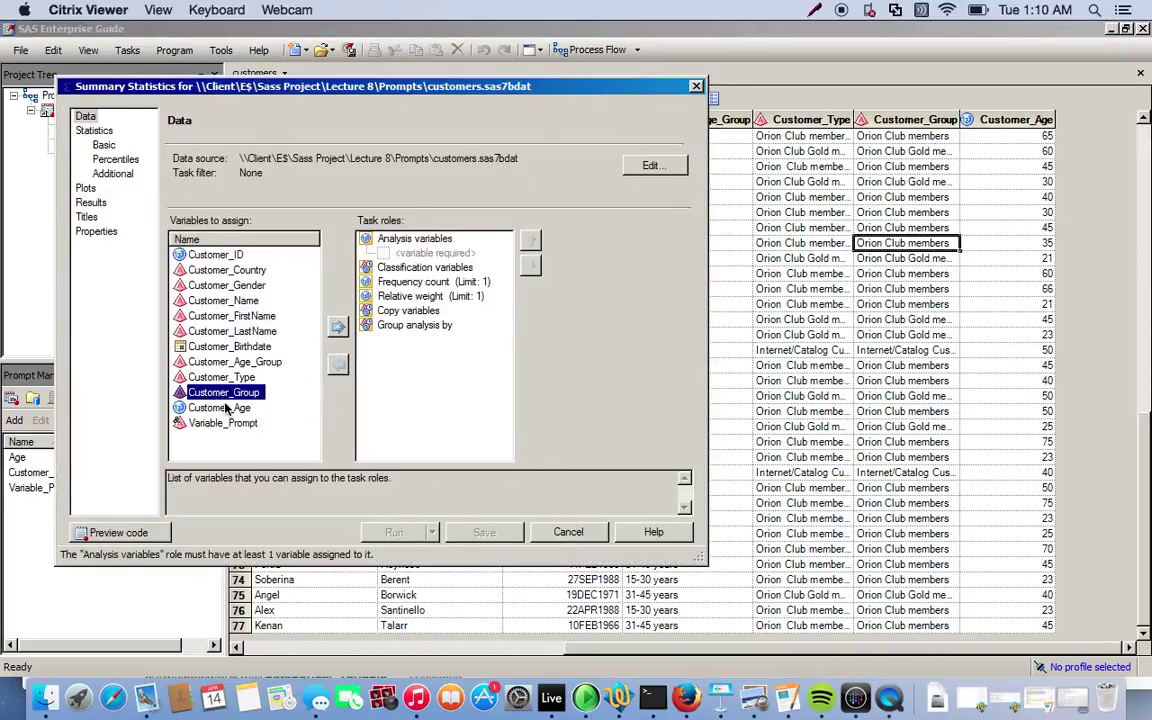
click(222, 407)
drag(222, 407, 390, 238)
click(222, 422)
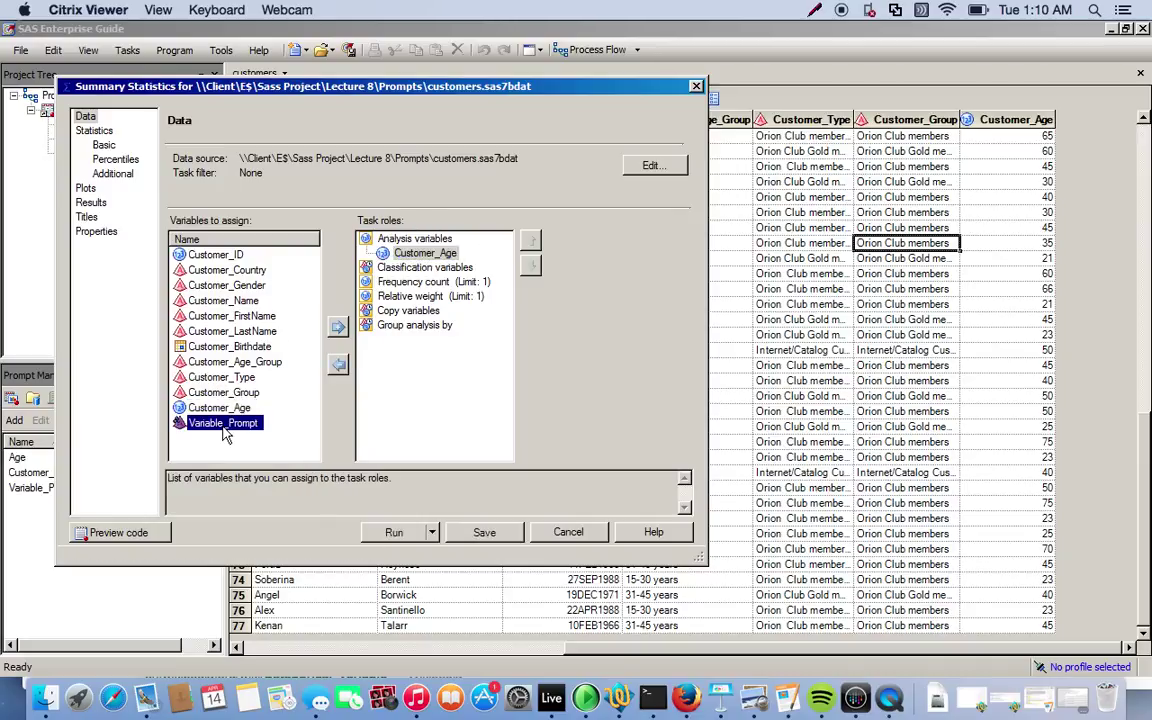
drag(200, 420, 416, 333)
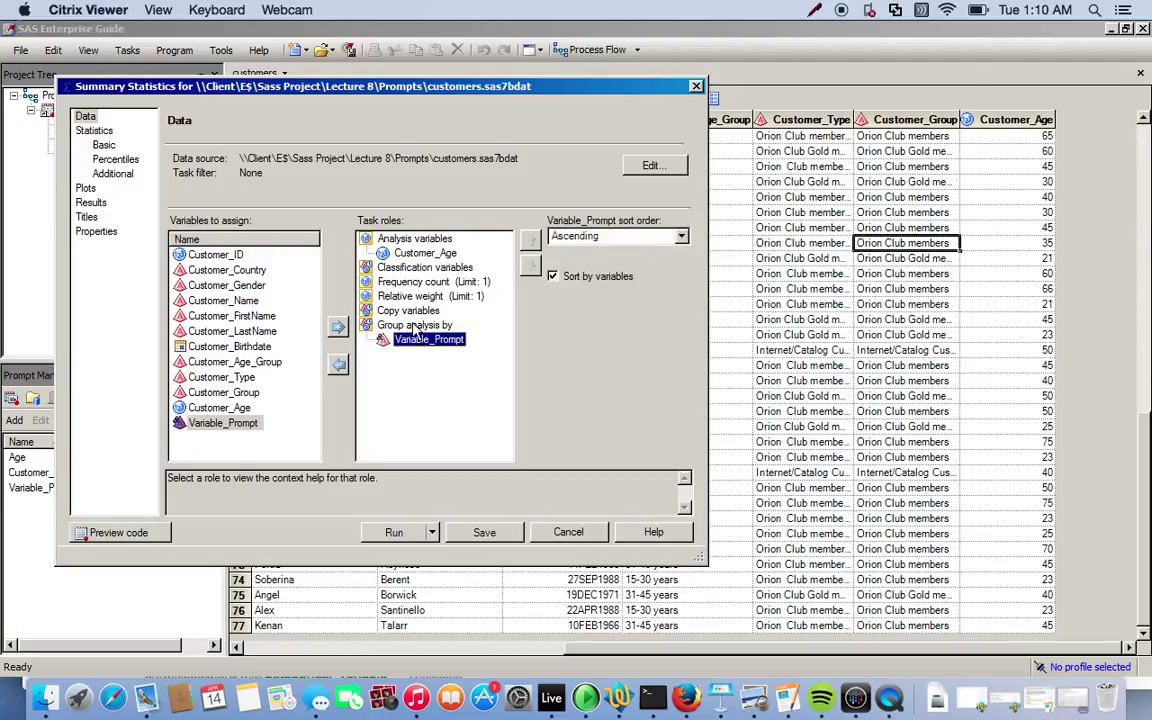
click(485, 533)
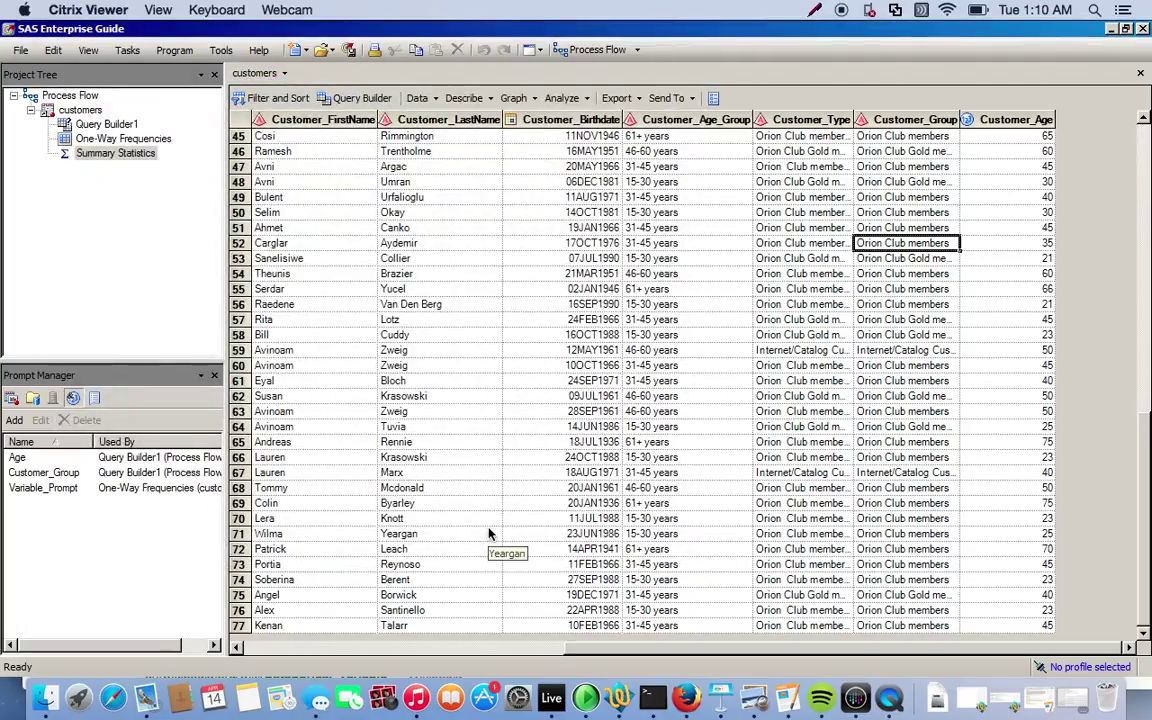
- Start running the whole project from the process flow and set the Age prompt's range from 25 to 45
double_click(68, 95)
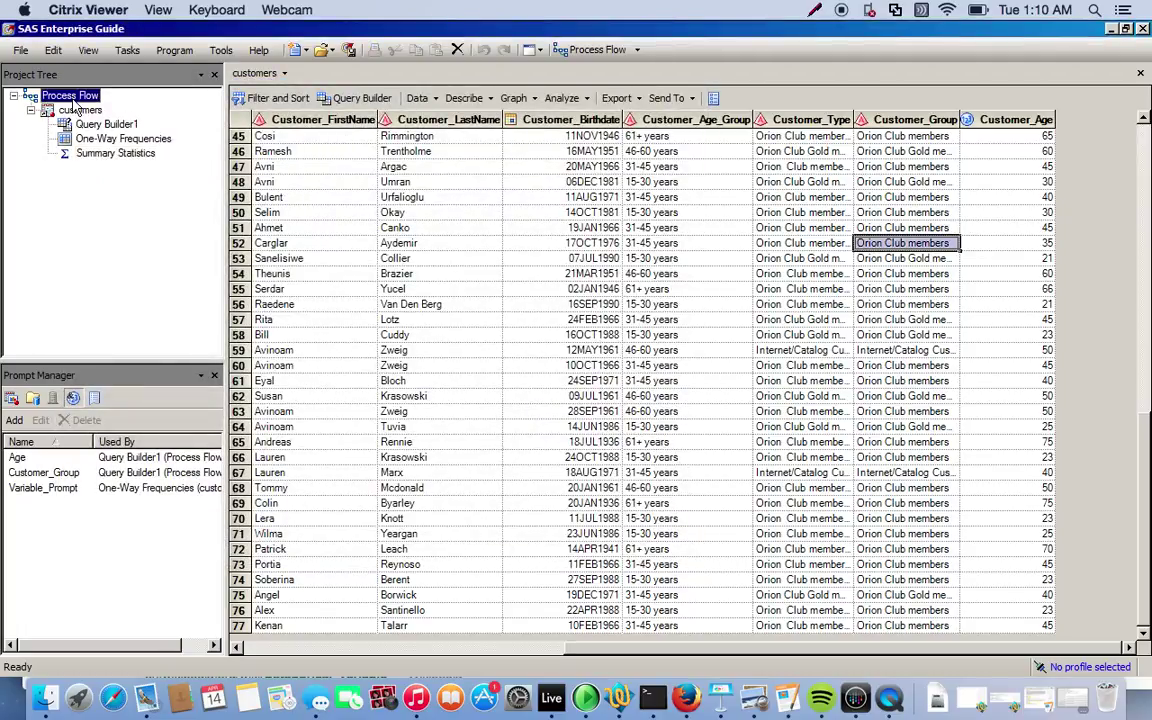
click(244, 104)
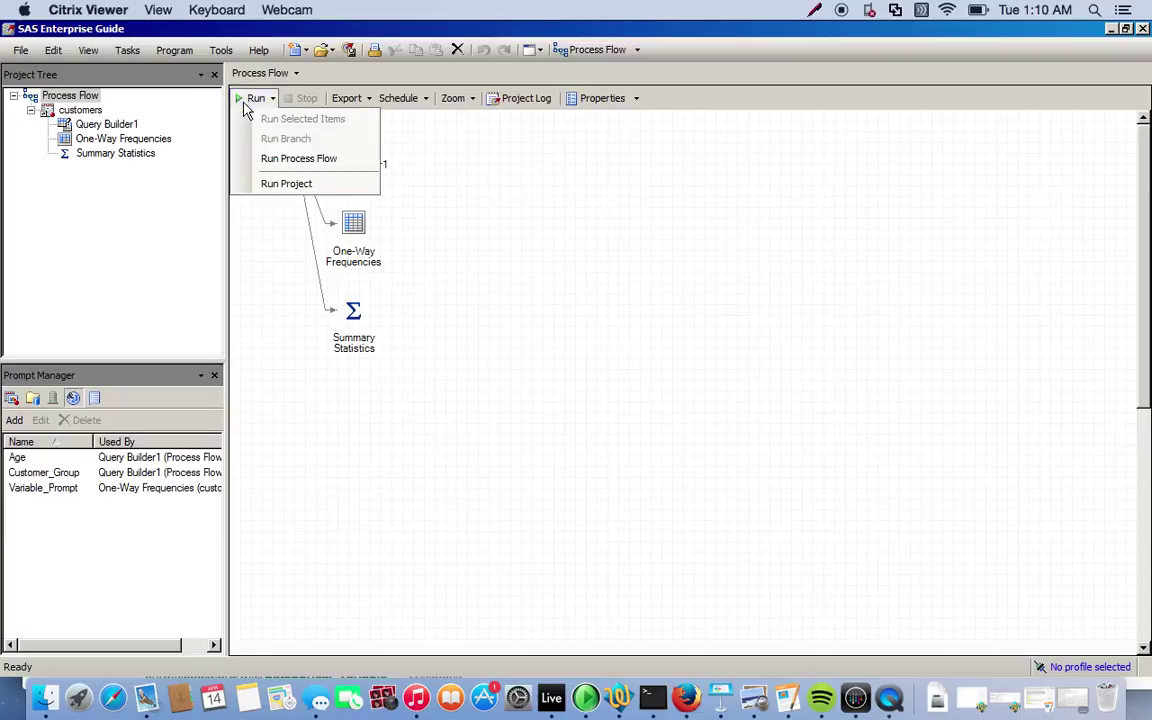
click(285, 184)
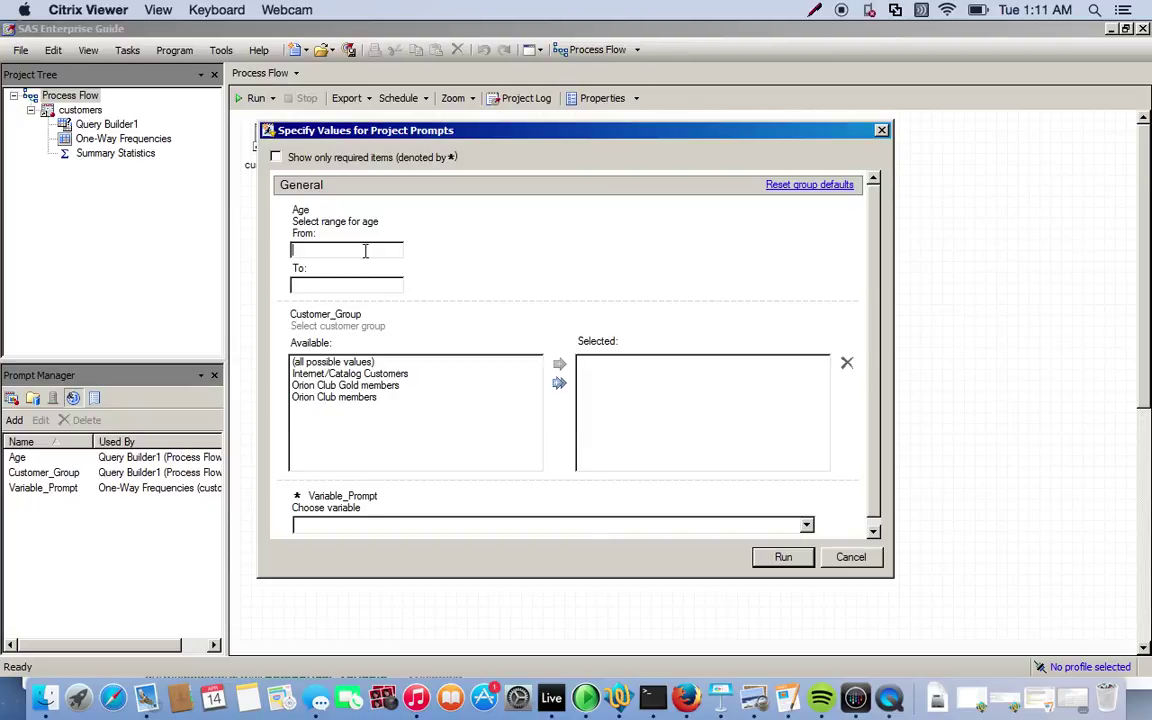
text(25)
click(338, 284)
text(45)
- Select Orion Club Gold members for the Customer_Group prompt and Customer_Gender for Variable_Prompt, and run the project
click(362, 389)
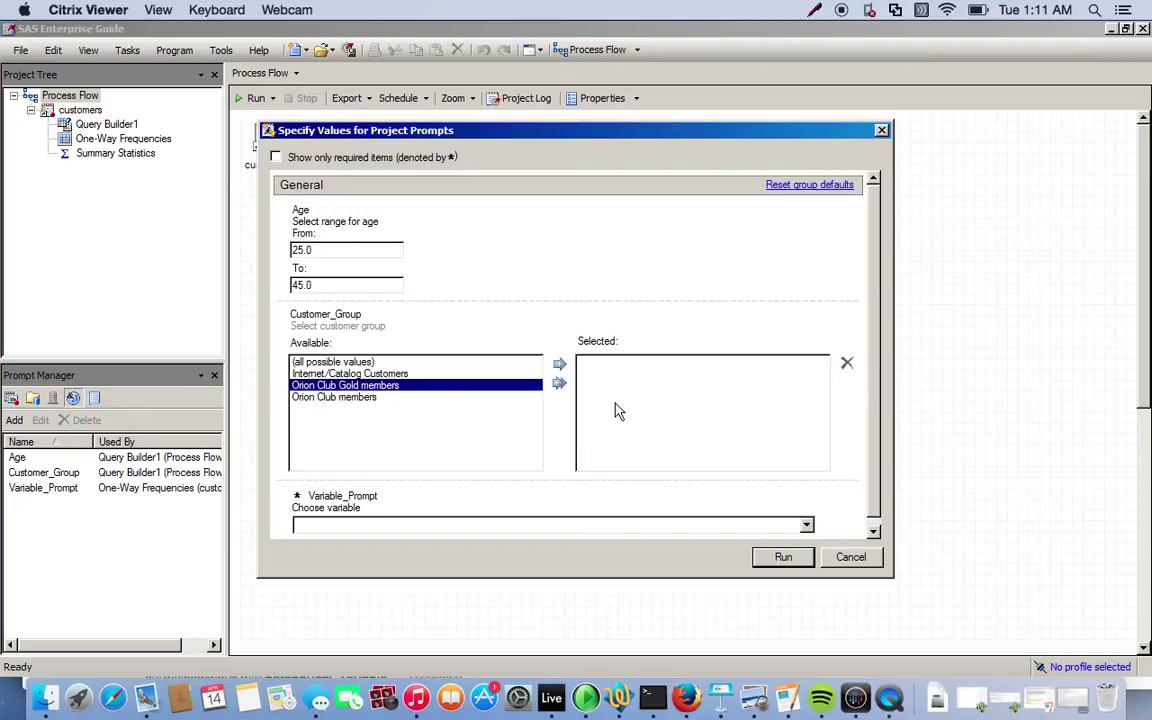
click(560, 366)
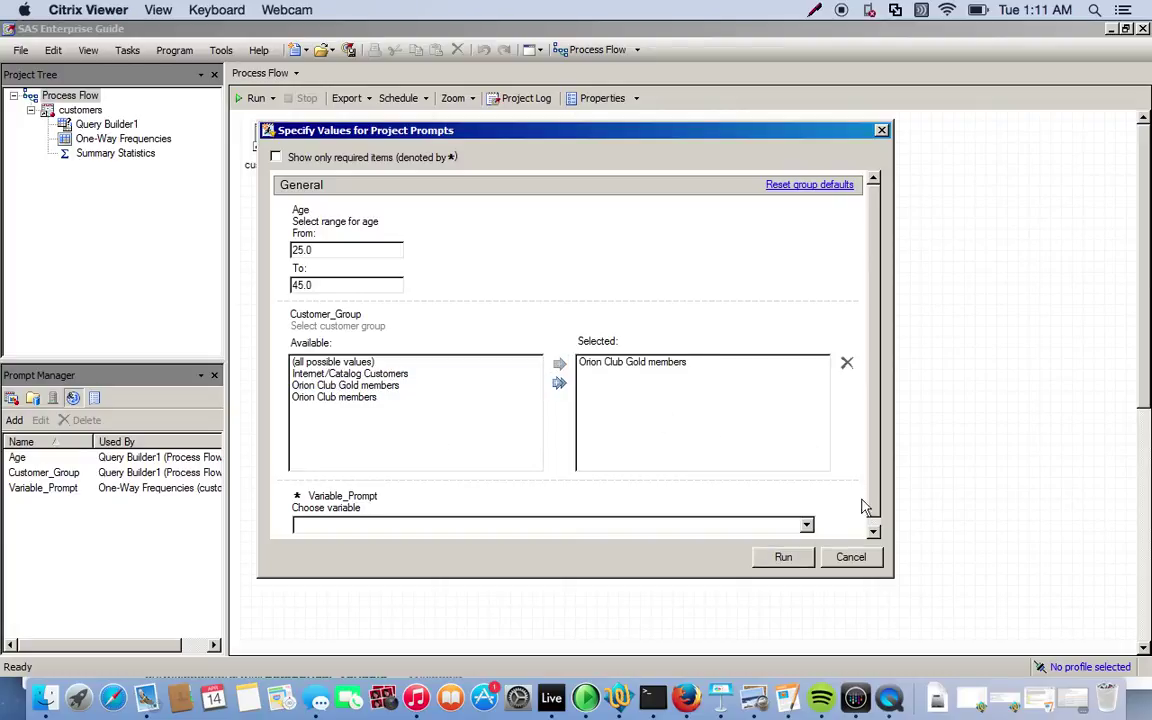
click(873, 533)
click(807, 523)
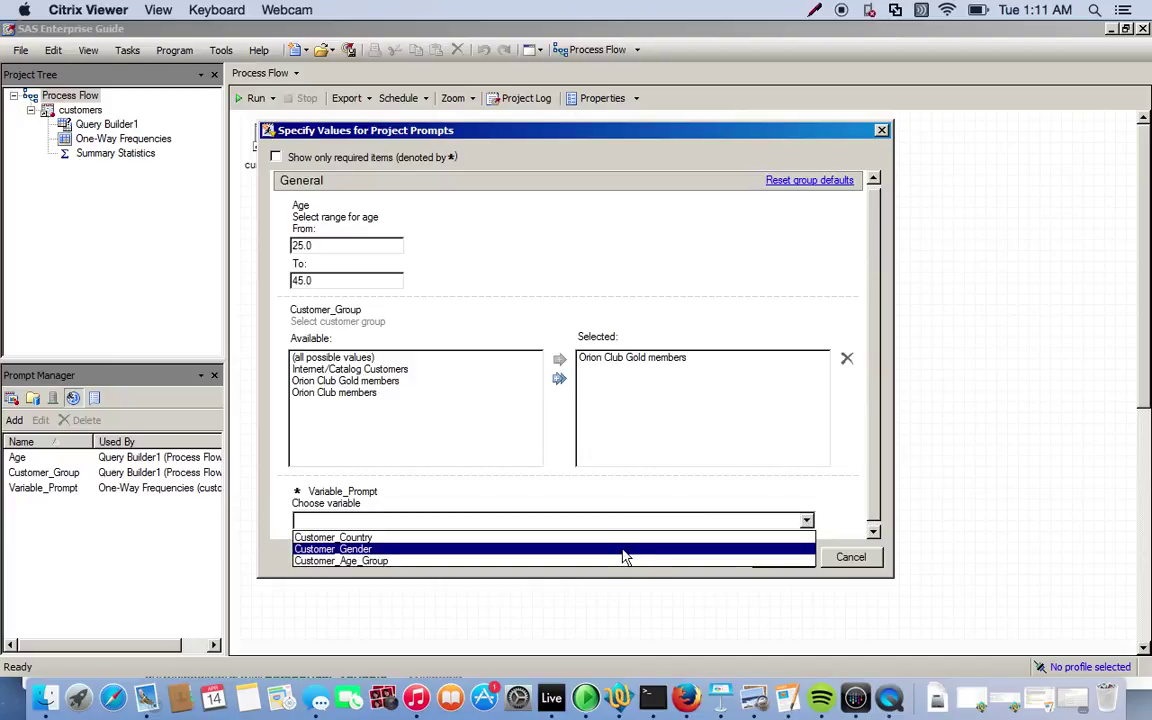
click(578, 549)
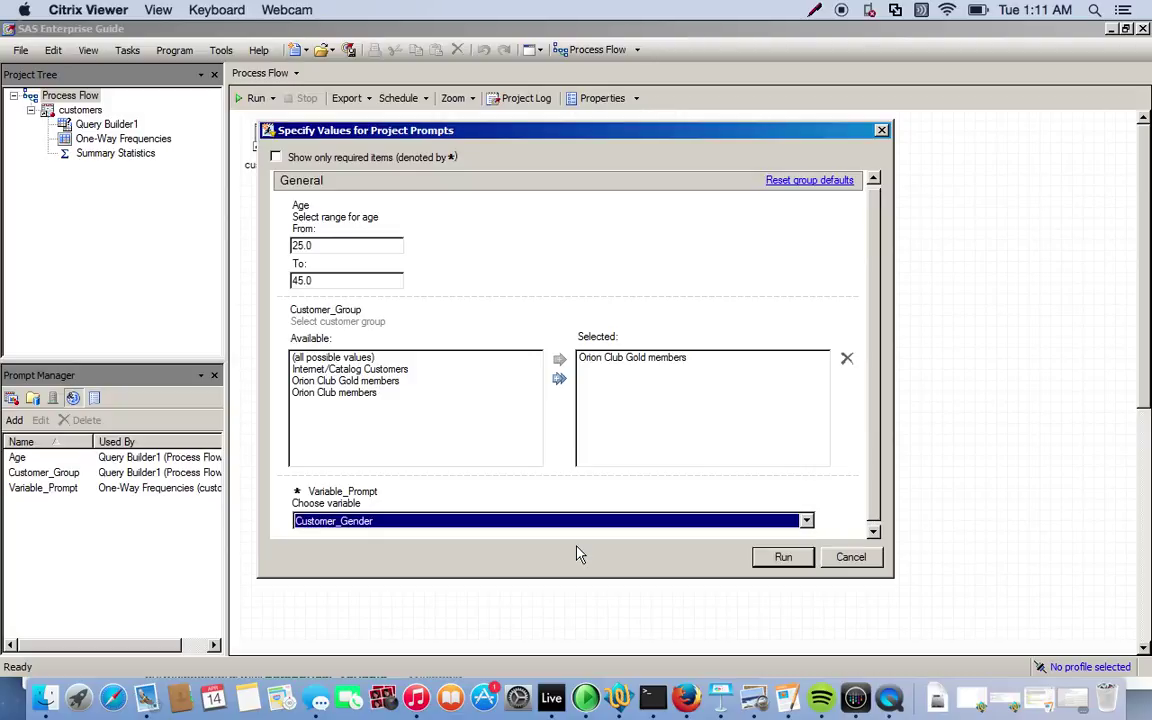
click(786, 557)
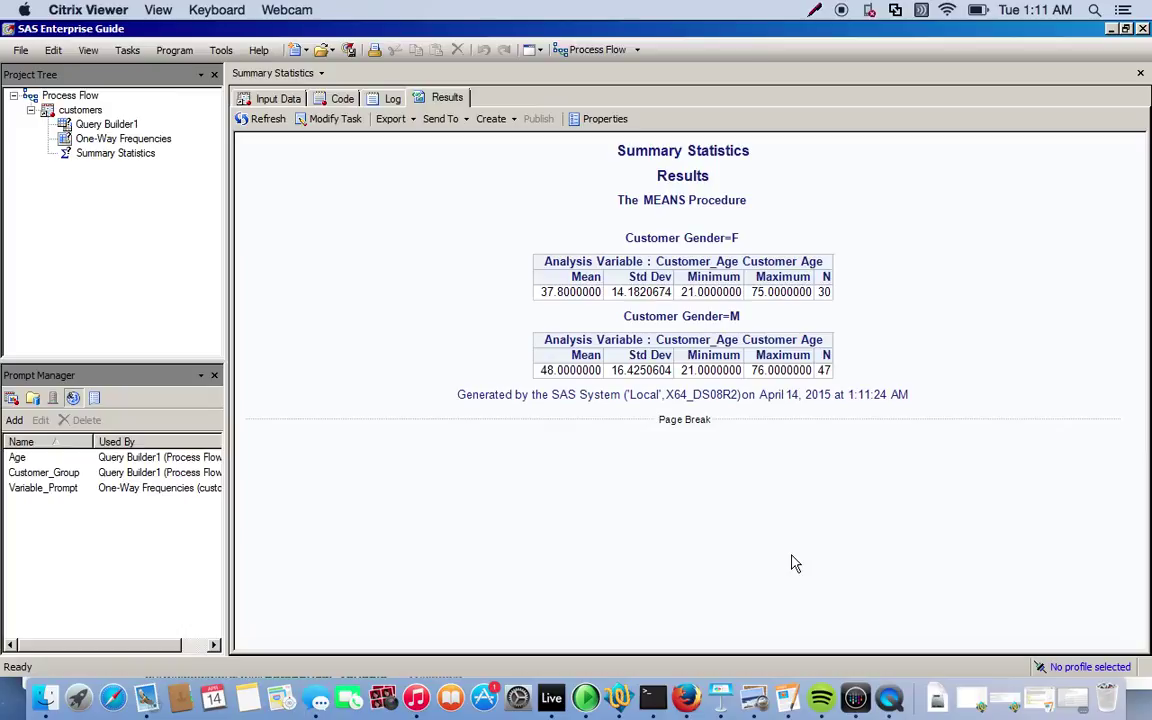
- Review the results of One-Way Frequencies and Summary Statistics, and the output data of Query Builder1 across its columns
double_click(146, 138)
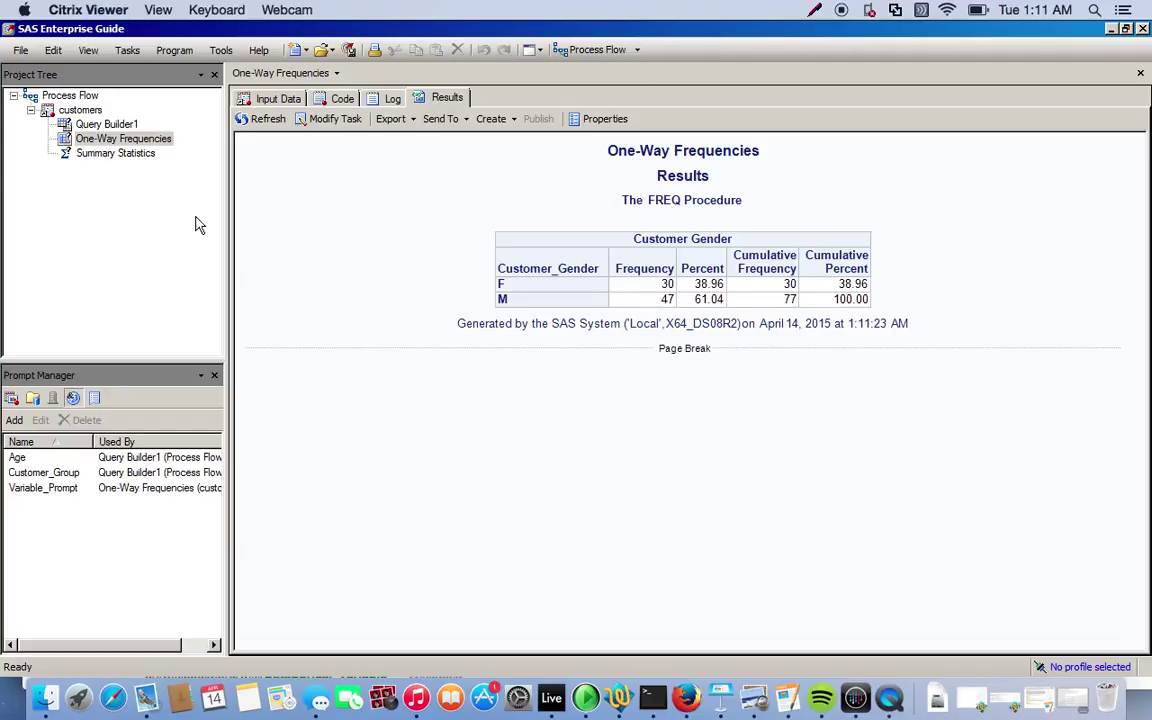
double_click(124, 155)
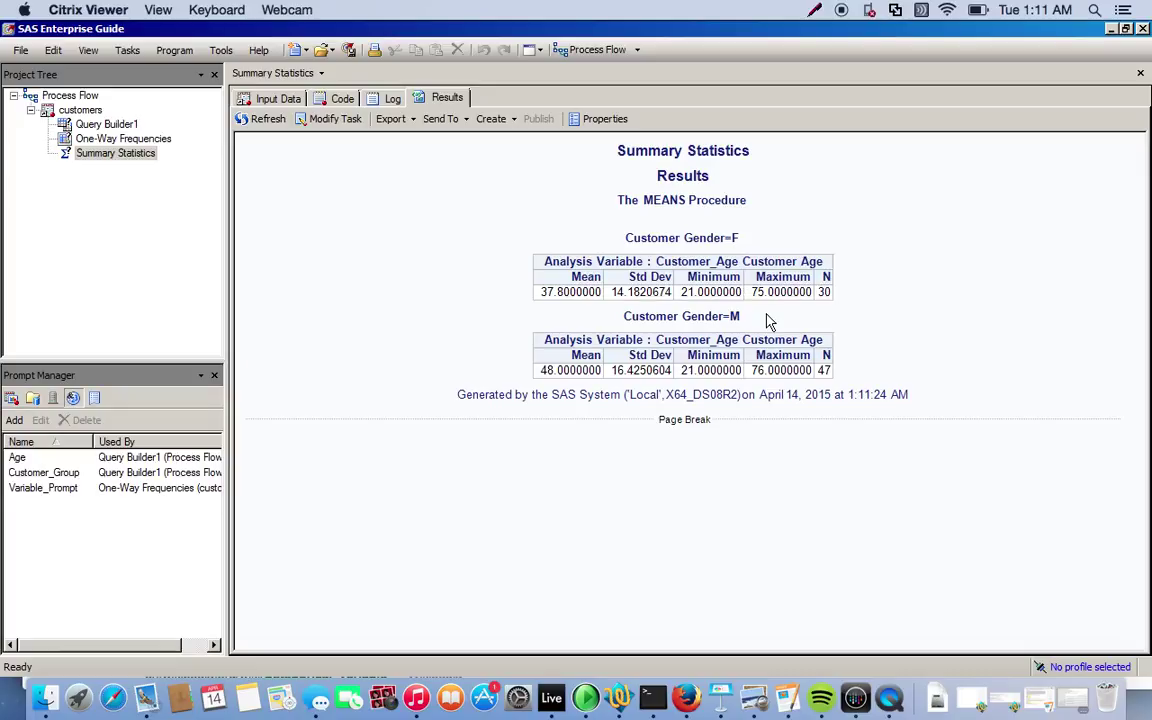
double_click(108, 124)
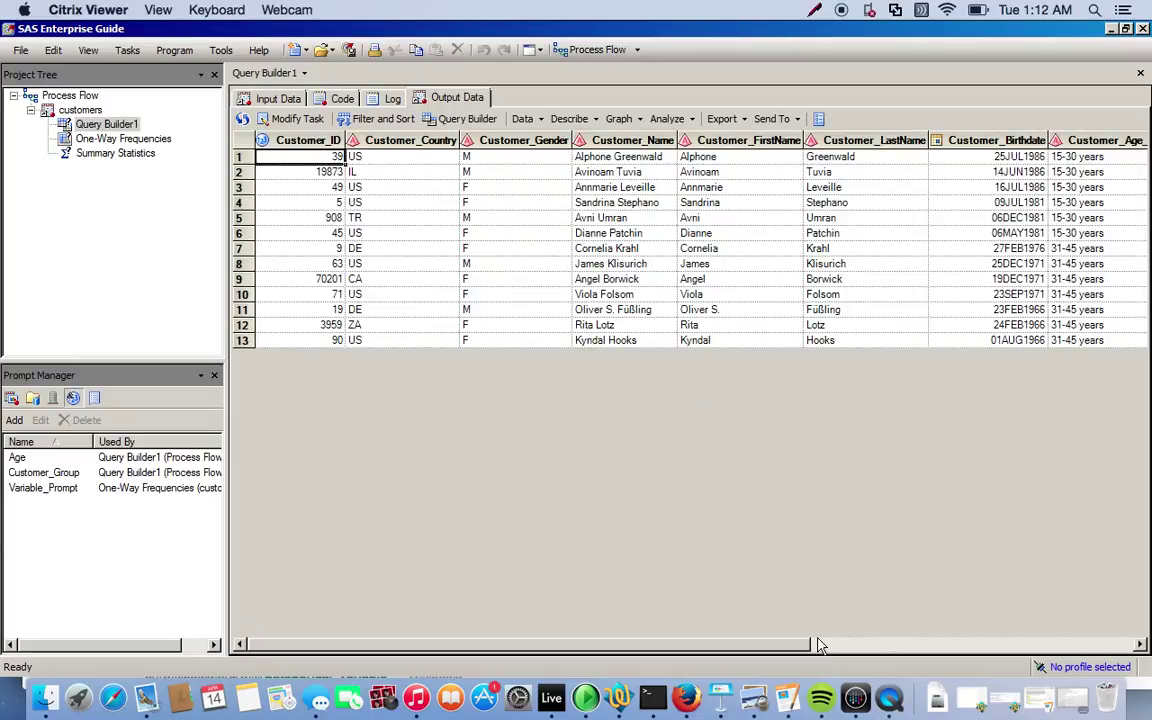
click(882, 645)
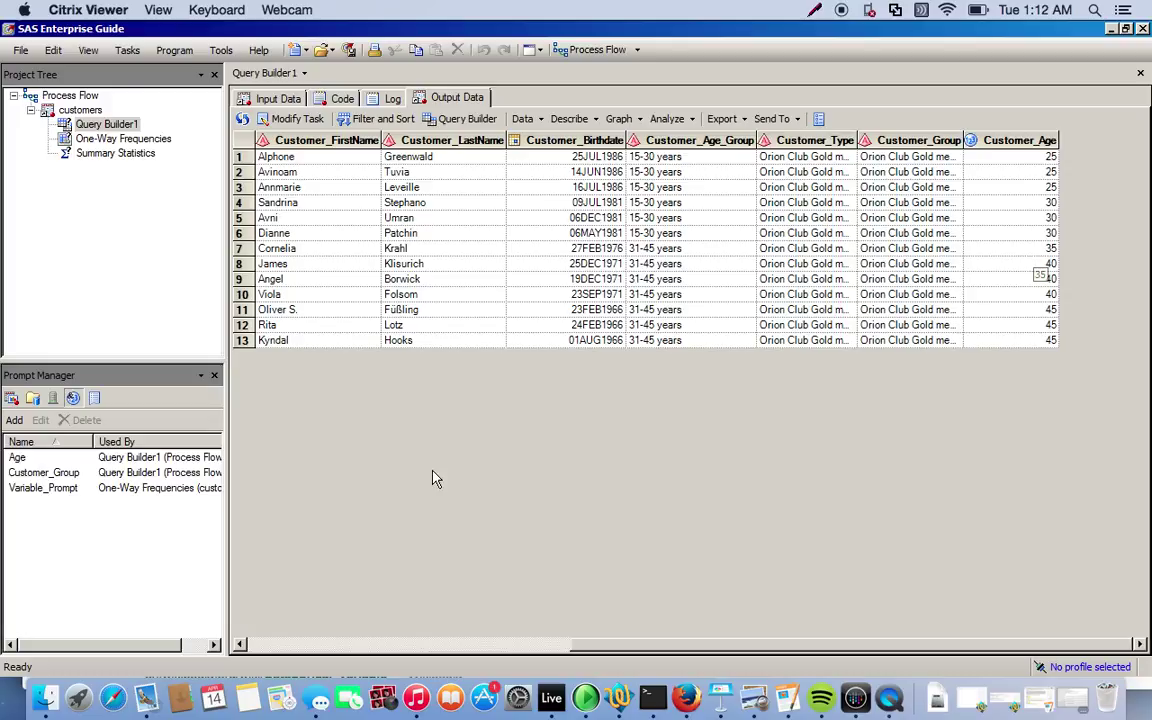
click(436, 645)
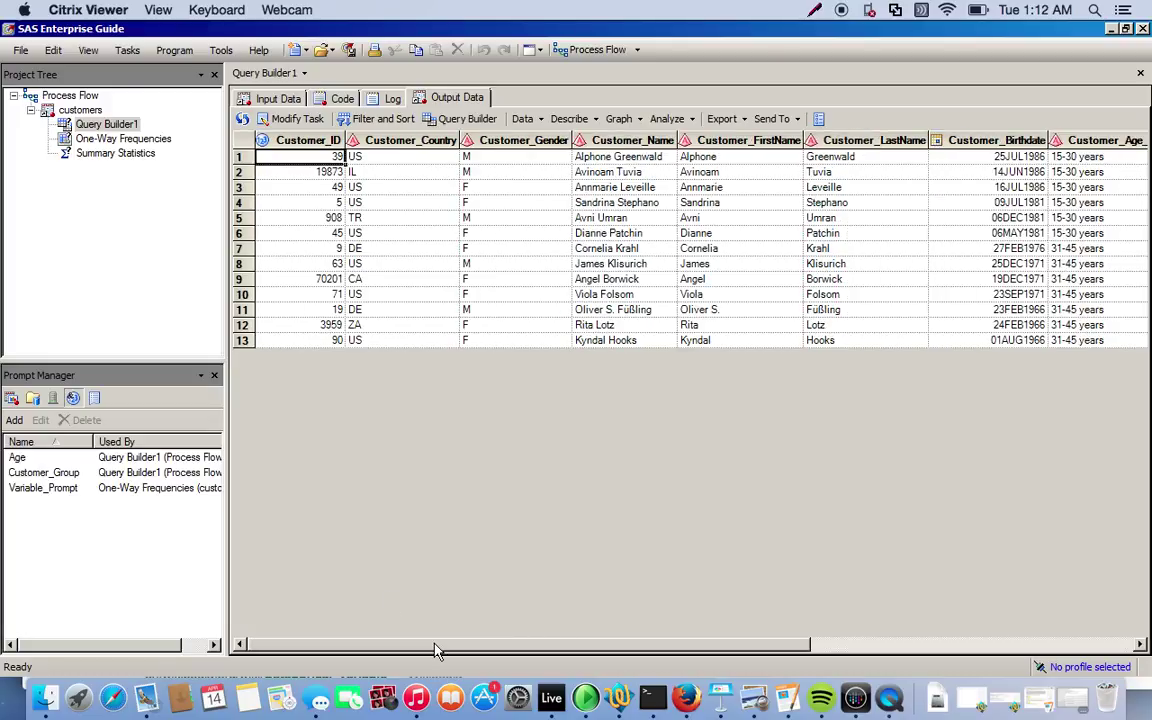